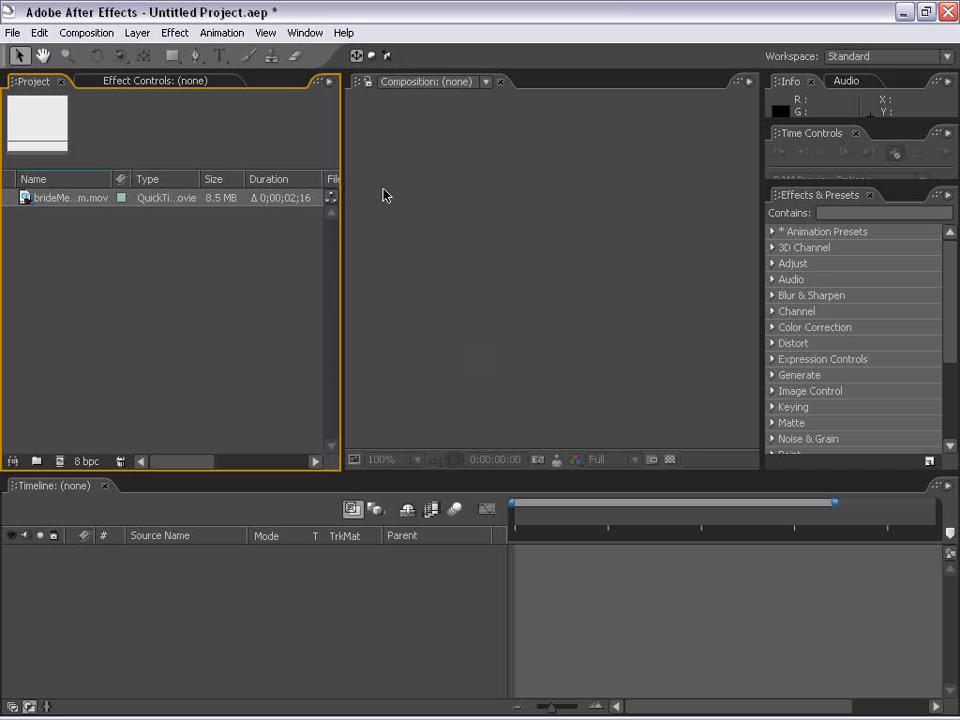
# Create a new composition from the brideMedium.mov footage
pyautogui.moveTo(341, 229); pyautogui.dragTo(306, 232)
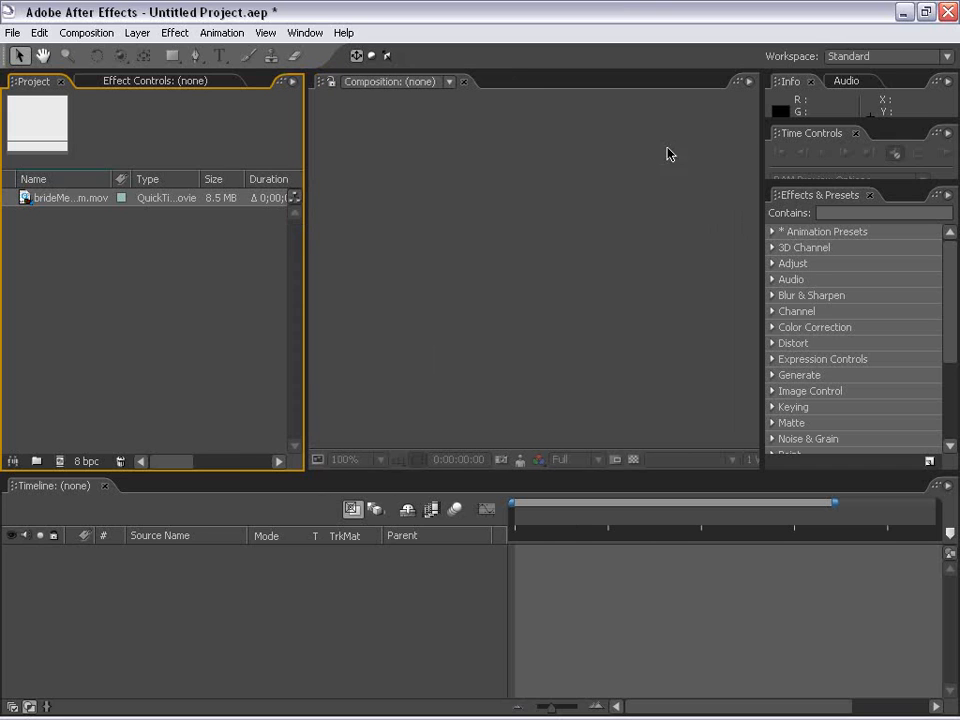
pyautogui.click(28, 198)
pyautogui.moveTo(26, 204); pyautogui.dragTo(464, 296)
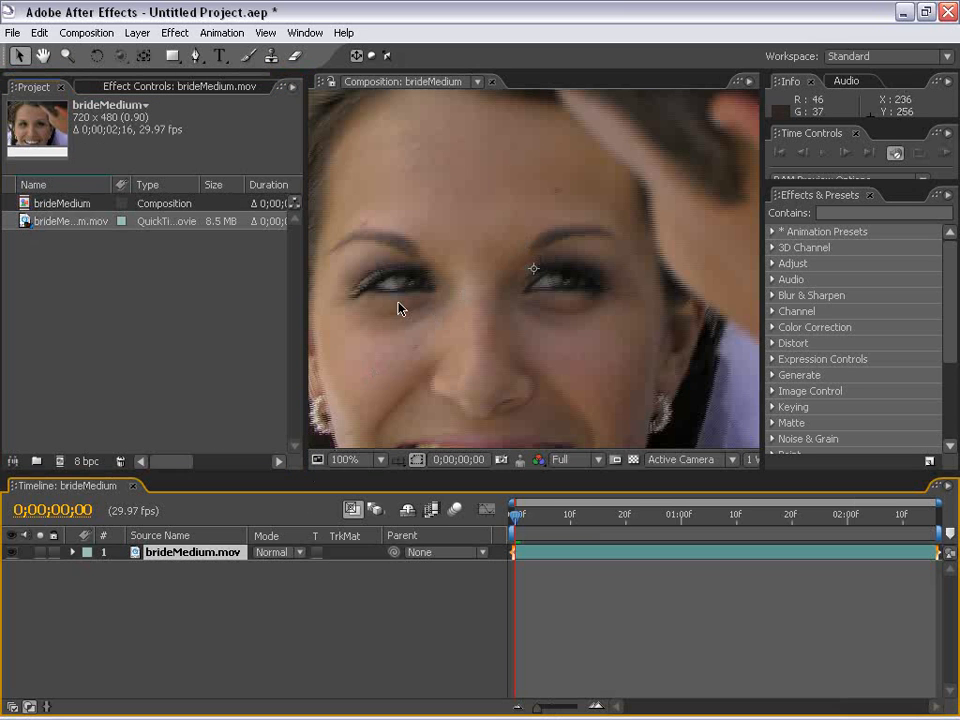
pyautogui.scroll(-1, 474, 345)
pyautogui.click(505, 406)
pyautogui.click(460, 407)
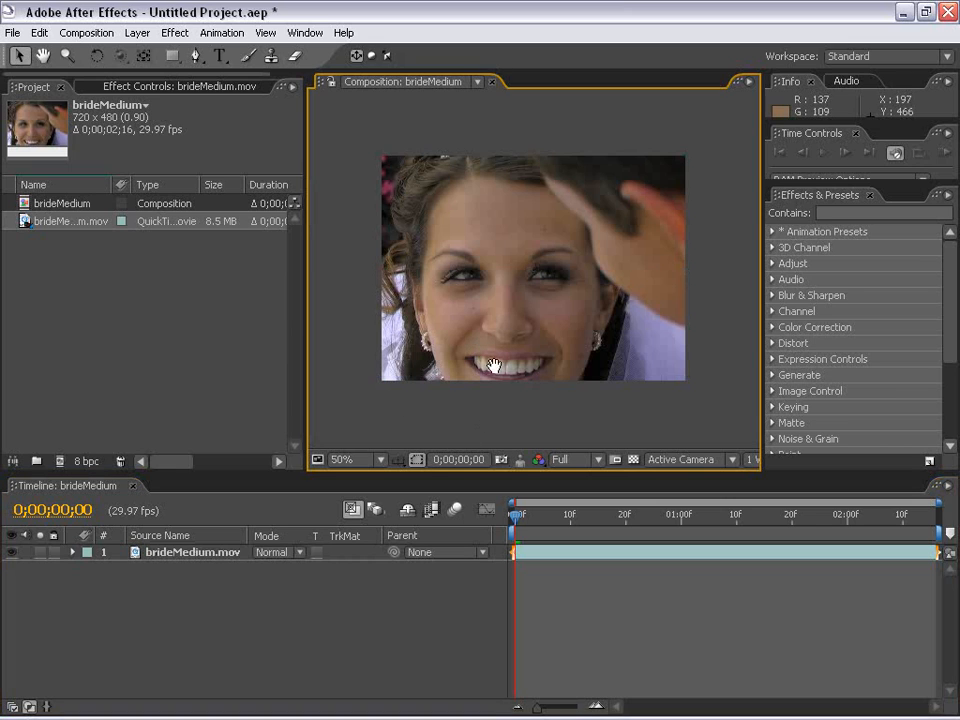
pyautogui.moveTo(495, 366); pyautogui.dragTo(487, 393)
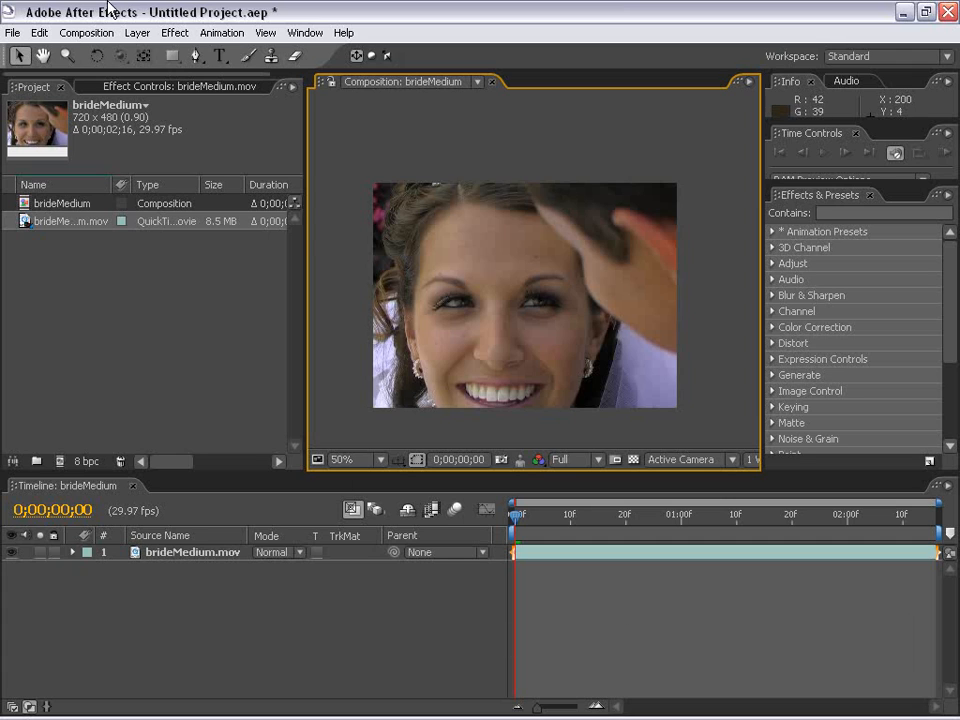
pyautogui.click(492, 246)
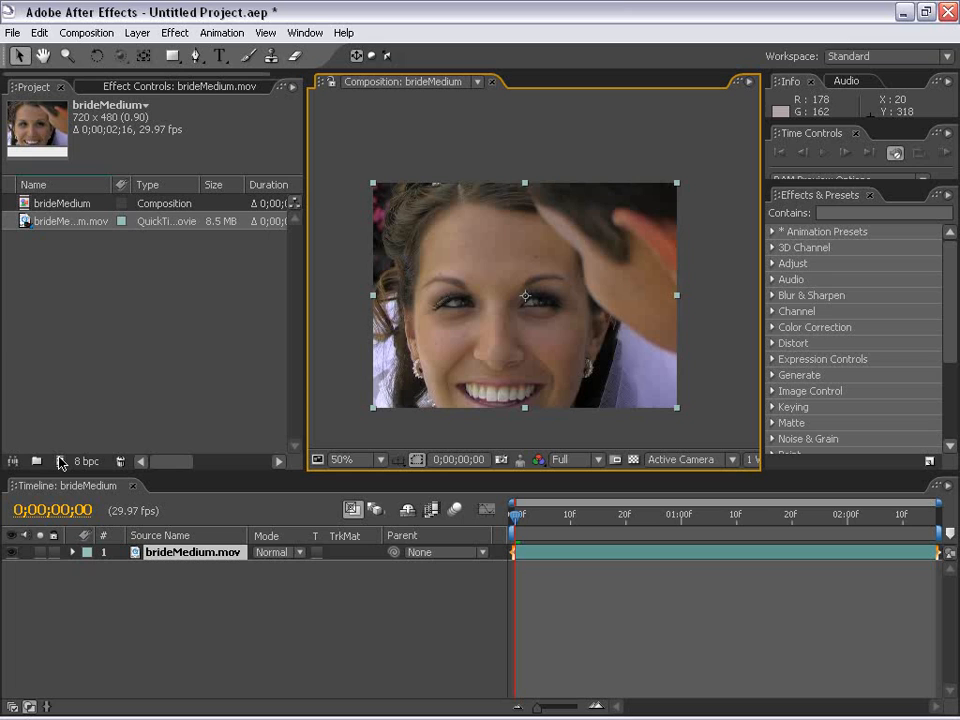
pyautogui.moveTo(52, 220)
pyautogui.mouseDown()
pyautogui.moveTo(62, 463)
pyautogui.moveTo(52, 219)
pyautogui.mouseUp()
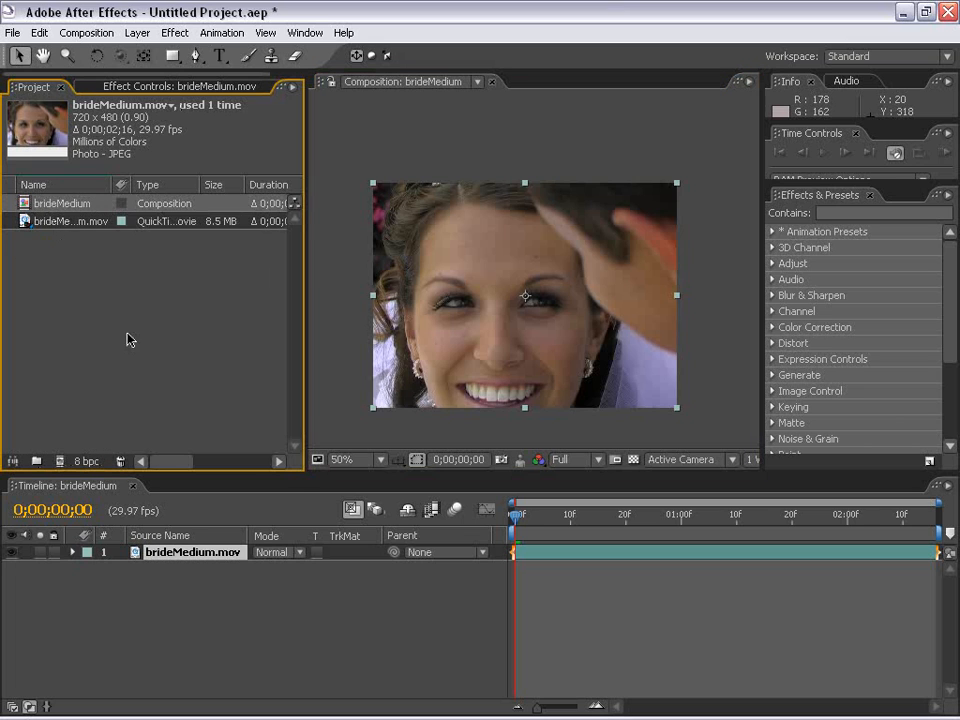
pyautogui.click(127, 335)
pyautogui.click(377, 145)
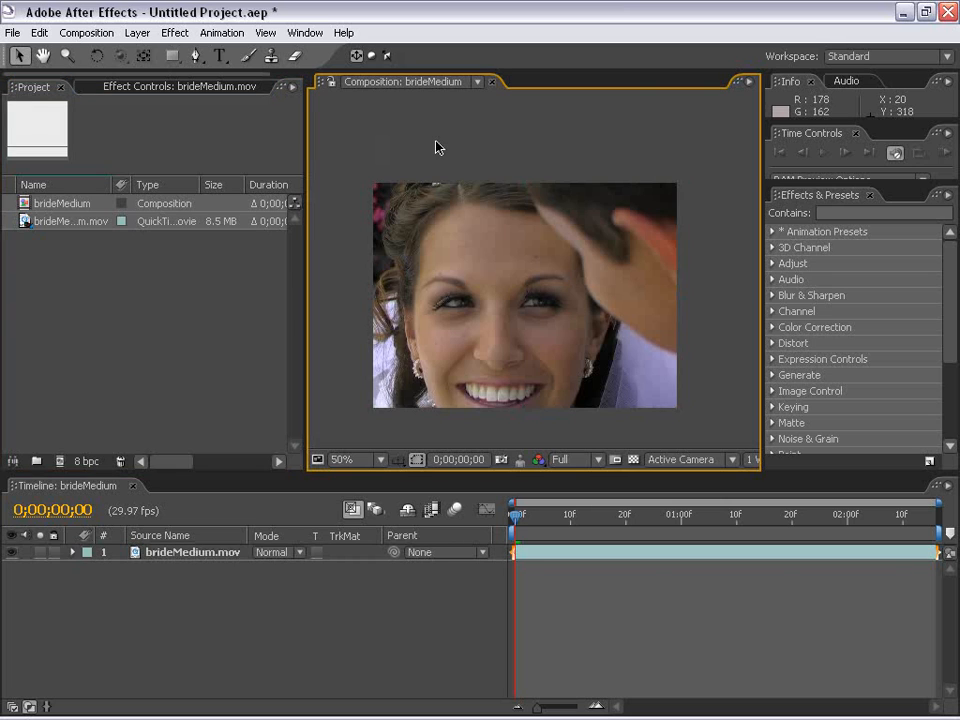
pyautogui.click(452, 251)
pyautogui.click(195, 56)
pyautogui.moveTo(469, 203); pyautogui.dragTo(449, 211)
pyautogui.moveTo(403, 303)
pyautogui.mouseDown()
pyautogui.moveTo(415, 325)
pyautogui.moveTo(408, 362)
pyautogui.mouseUp()
pyautogui.moveTo(427, 446); pyautogui.dragTo(448, 449)
pyautogui.moveTo(568, 414); pyautogui.dragTo(604, 375)
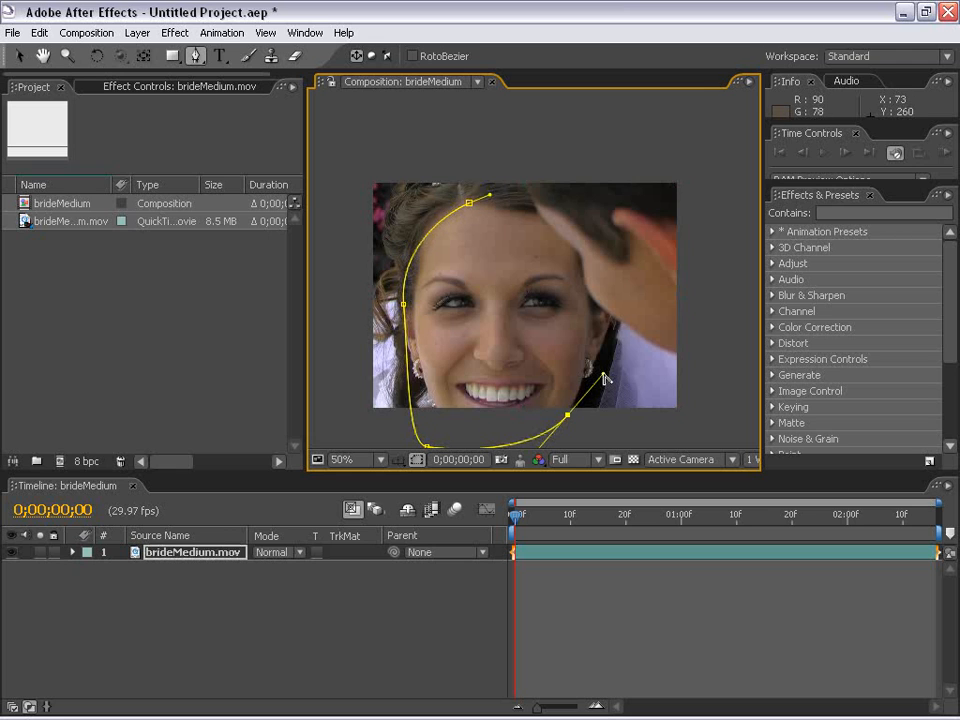
pyautogui.hotkey('ctrl', 'z')
pyautogui.hotkey('ctrl', 'z')
pyautogui.hotkey('ctrl', 'z')
pyautogui.hotkey('ctrl', 'z')
pyautogui.press('v')
# Duplicate the brideMedium.mov layer in the composition
pyautogui.click(539, 572)
pyautogui.click(542, 553)
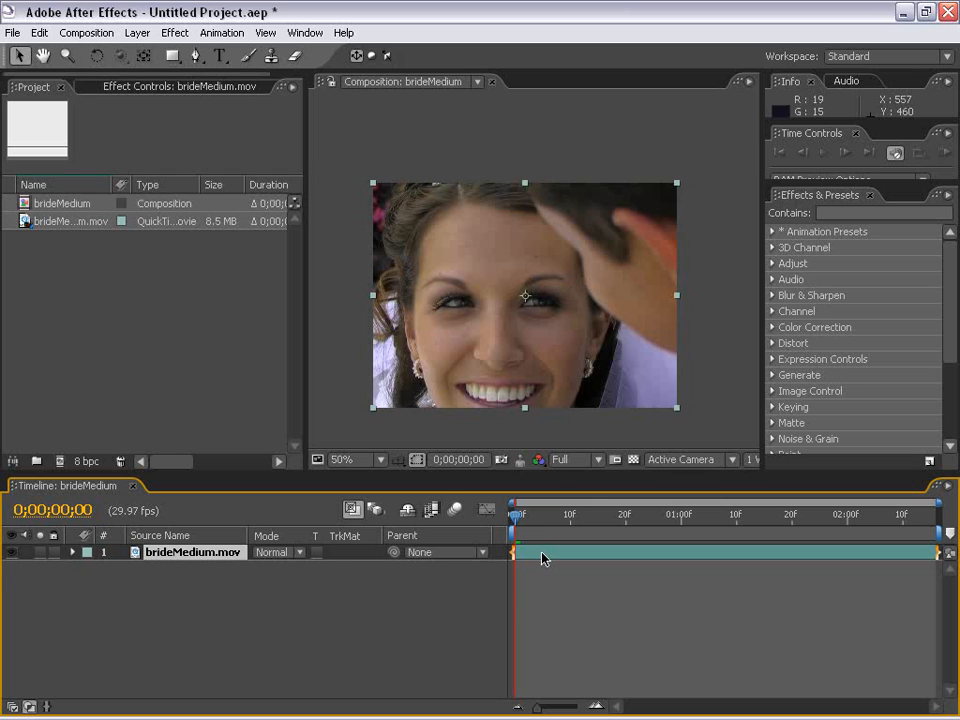
pyautogui.hotkey('ctrl', 'd')
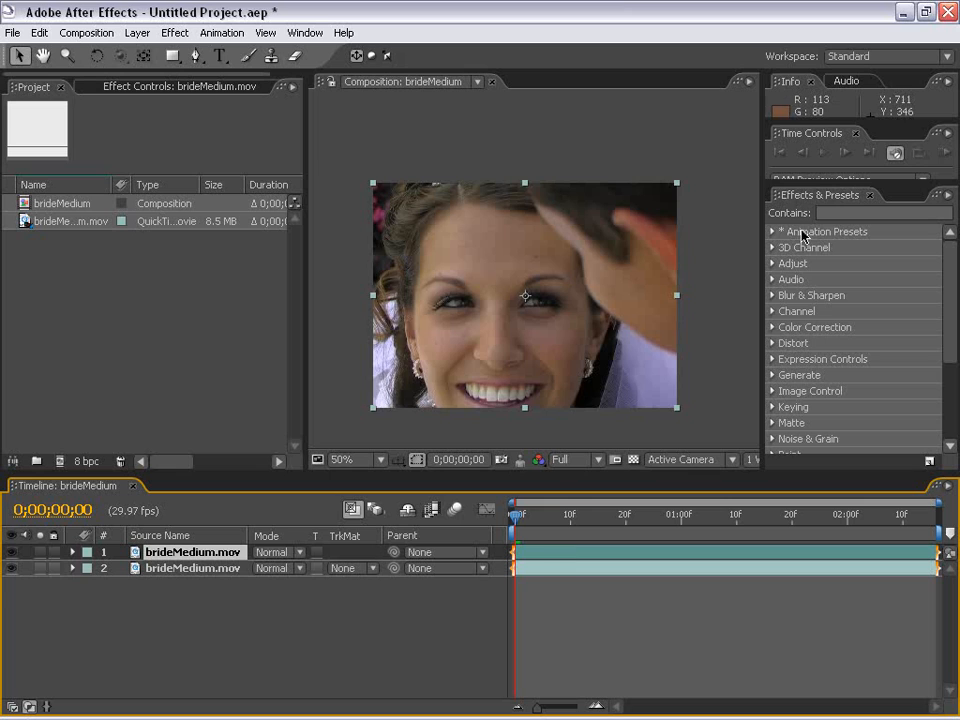
# Find the CC Threshold RGB effect and apply it to the upper brideMedium.mov layer
pyautogui.click(846, 213)
pyautogui.write('thre')
pyautogui.press('BackSpace')
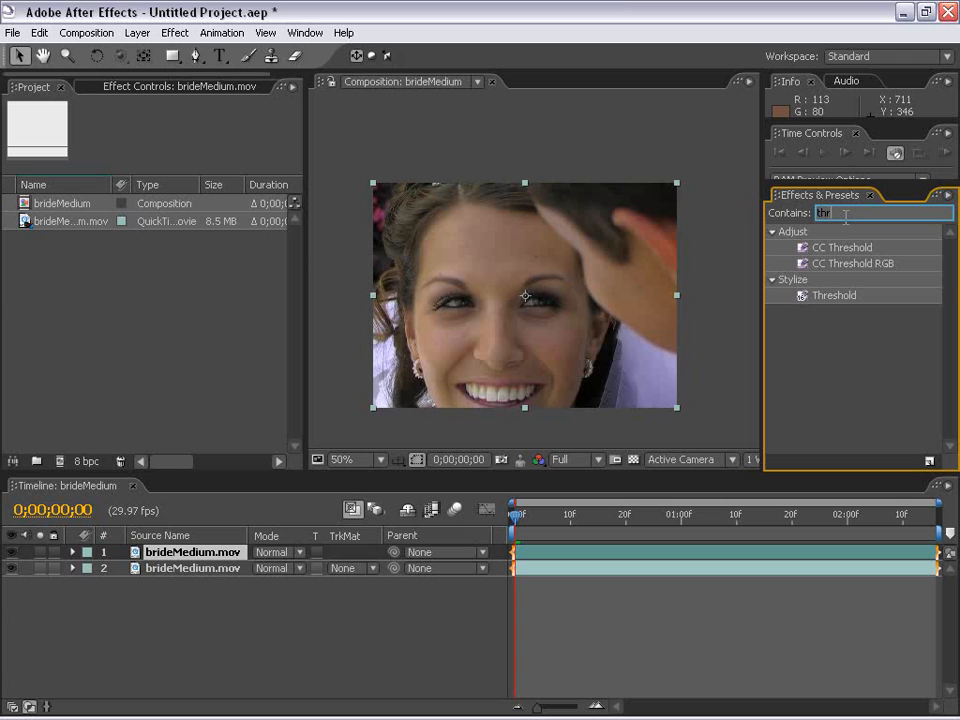
pyautogui.click(826, 264)
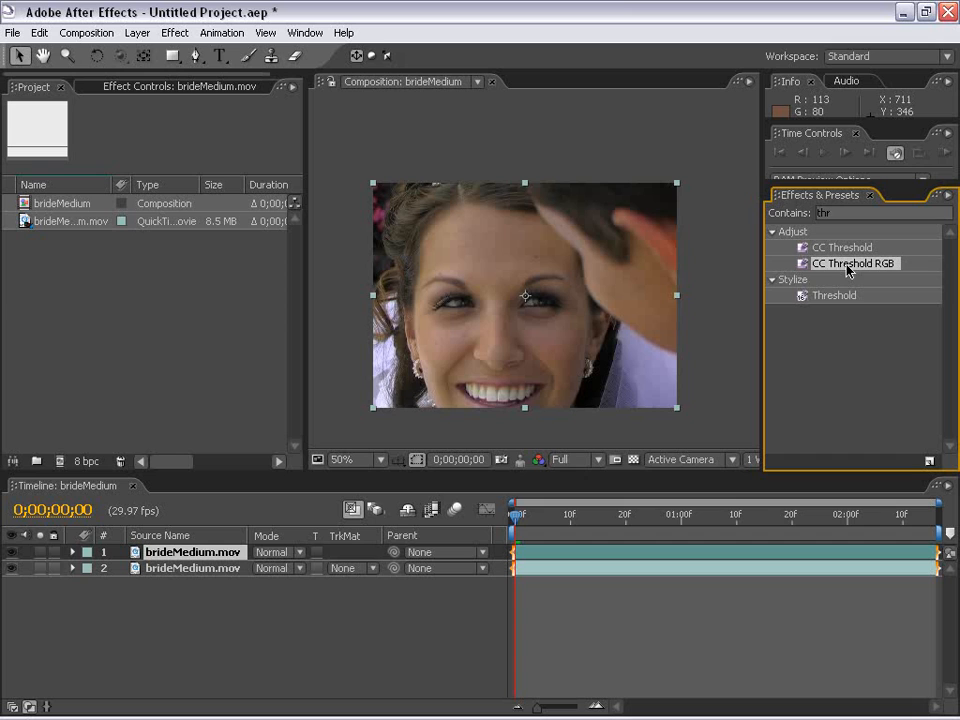
pyautogui.moveTo(848, 270); pyautogui.dragTo(180, 552)
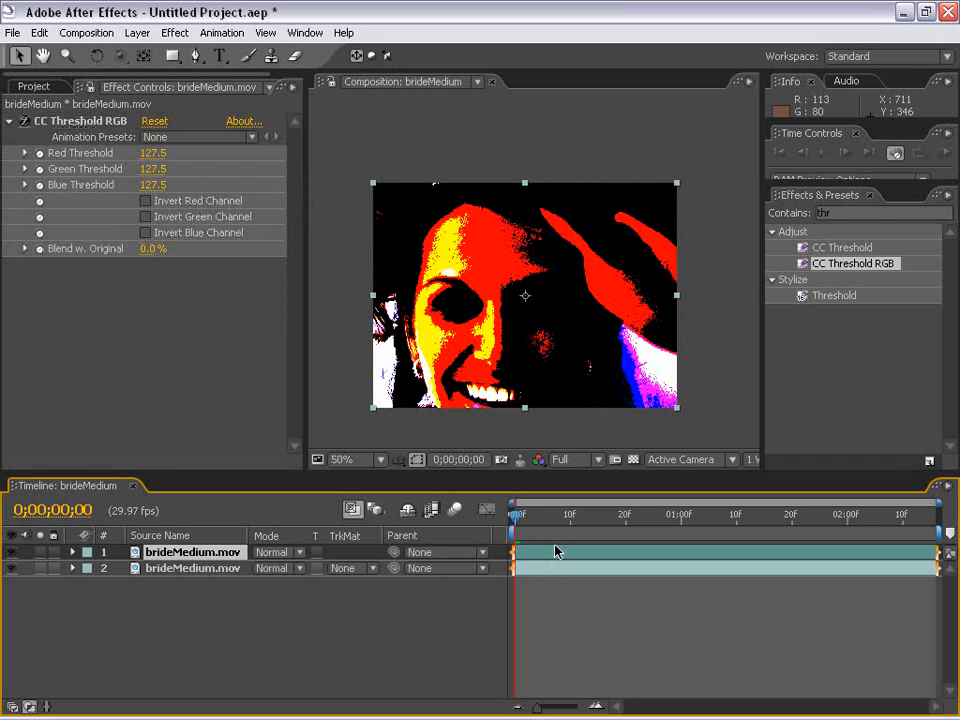
pyautogui.click(561, 602)
pyautogui.click(534, 337)
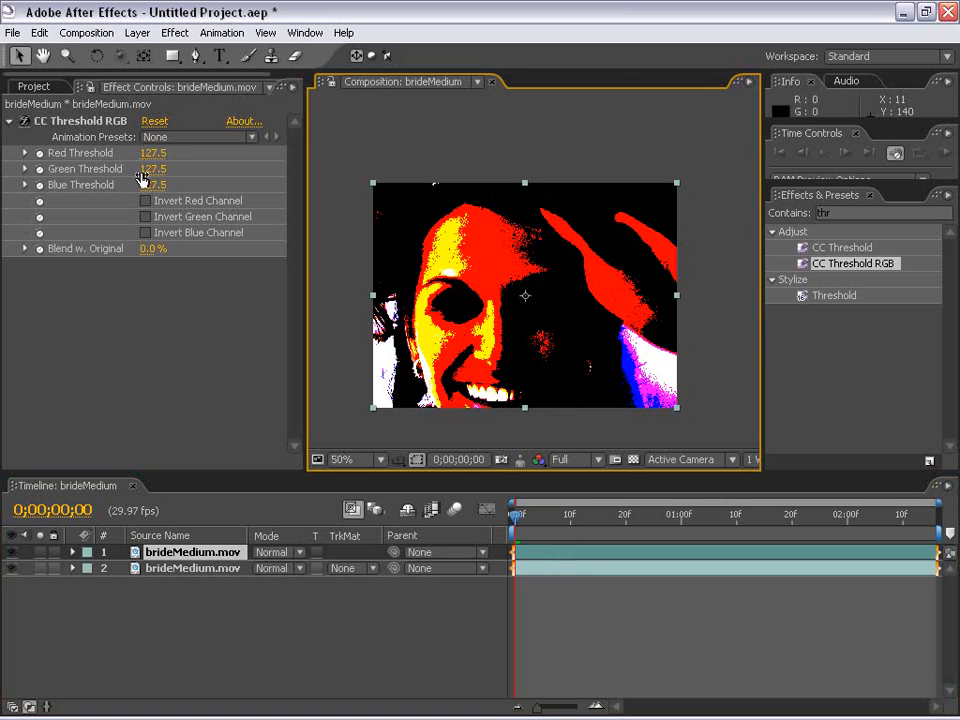
# Set CC Threshold RGB's green and blue thresholds to 255 and its red threshold to about 104.5
pyautogui.moveTo(142, 178); pyautogui.dragTo(411, 163)
pyautogui.moveTo(155, 185); pyautogui.dragTo(268, 118)
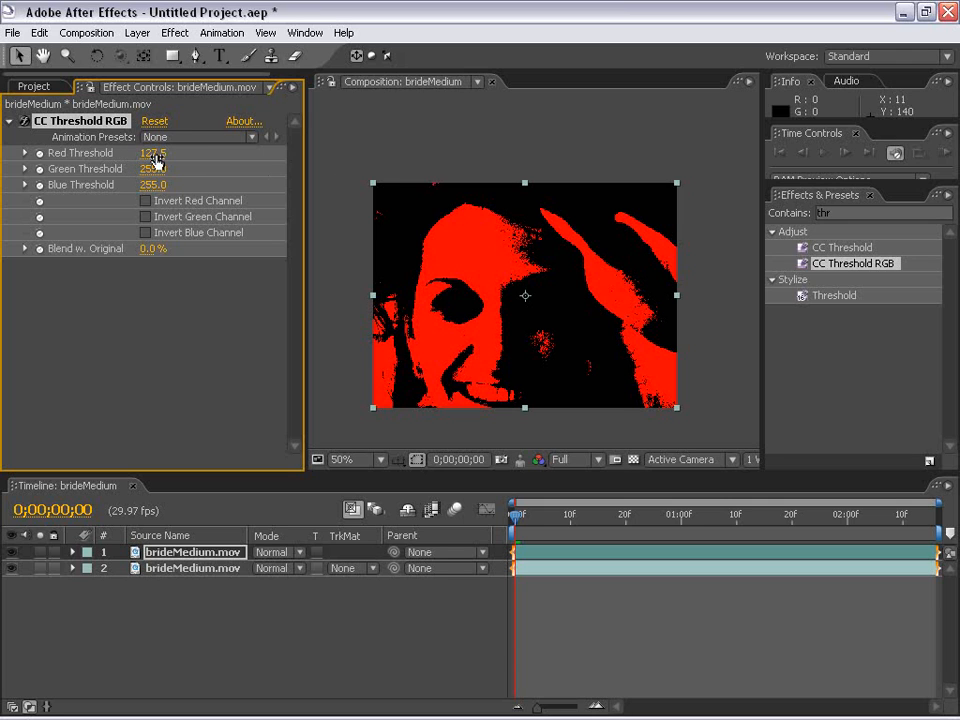
pyautogui.moveTo(155, 160)
pyautogui.mouseDown()
pyautogui.moveTo(145, 153)
pyautogui.moveTo(160, 153)
pyautogui.mouseUp()
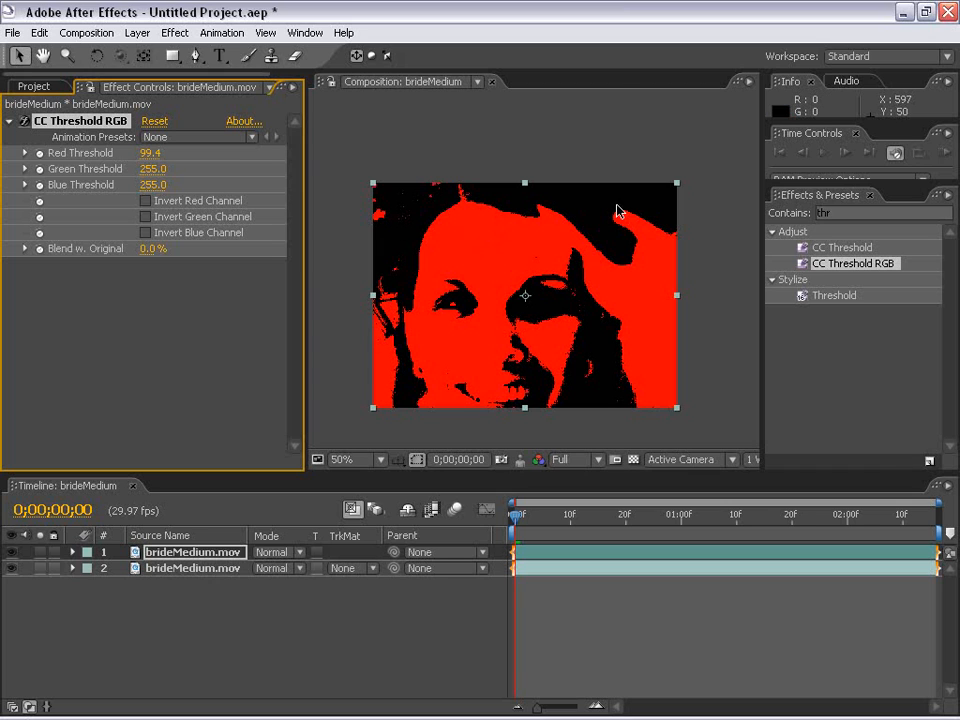
pyautogui.moveTo(142, 155)
pyautogui.mouseDown()
pyautogui.moveTo(124, 153)
pyautogui.moveTo(146, 153)
pyautogui.mouseUp()
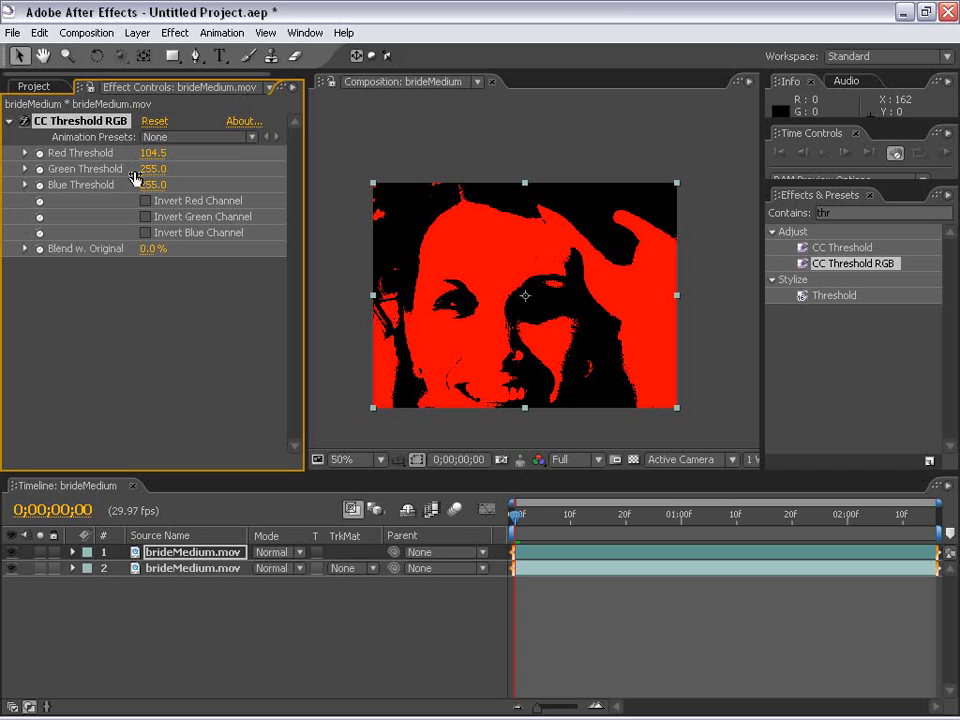
# Add a Hue/Saturation effect to the upper brideMedium.mov layer and lower its Master Saturation to -100
pyautogui.click(568, 583)
pyautogui.click(489, 375)
pyautogui.click(175, 33)
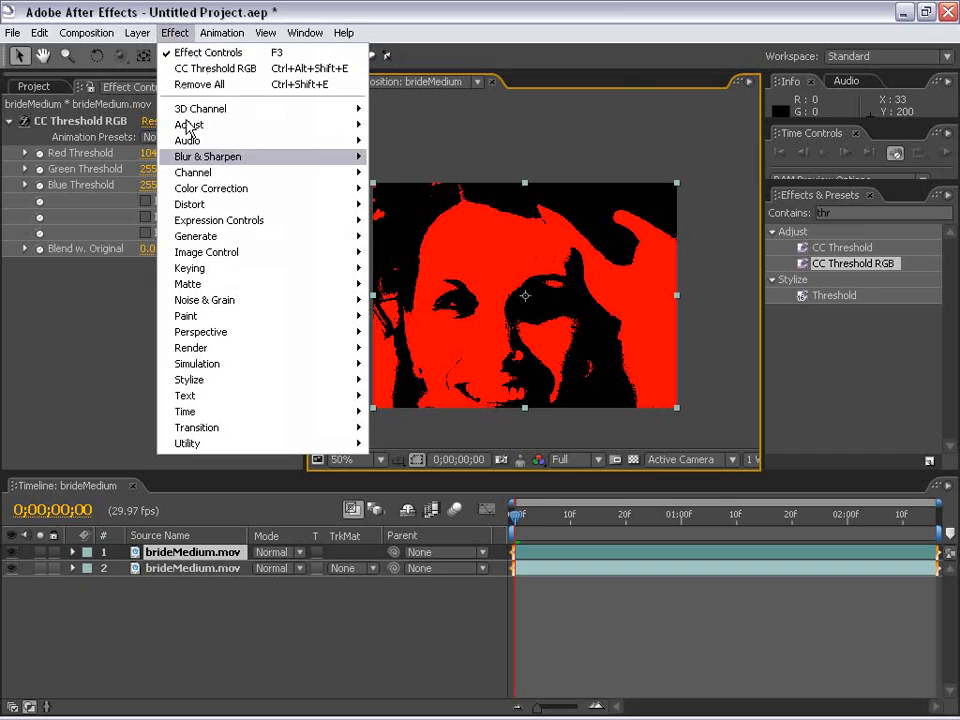
pyautogui.click(180, 17)
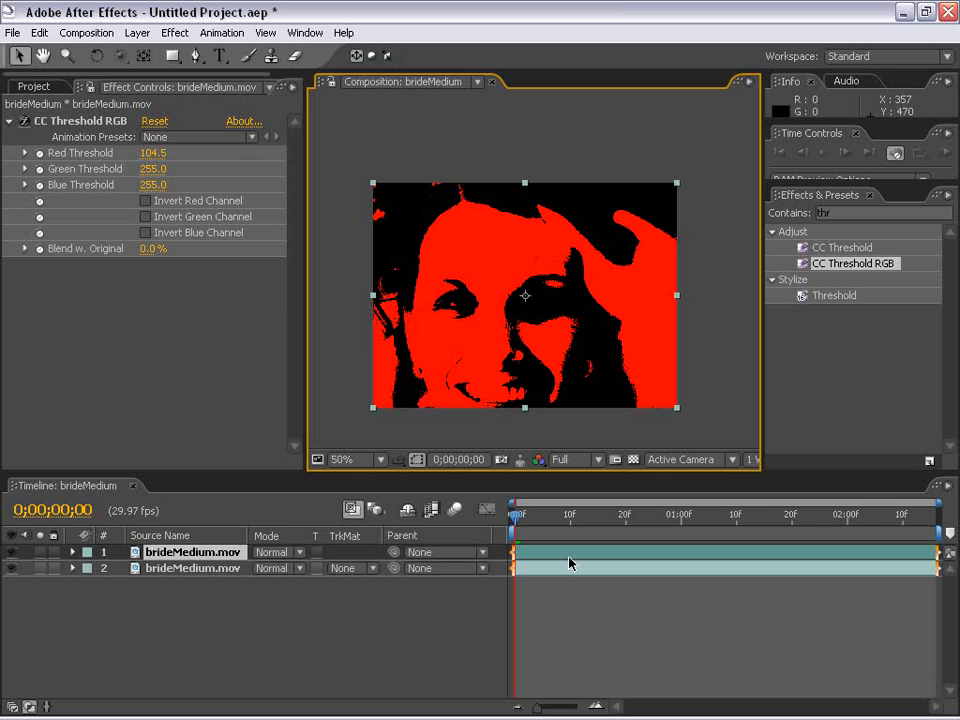
pyautogui.click(174, 32)
pyautogui.moveTo(216, 190)
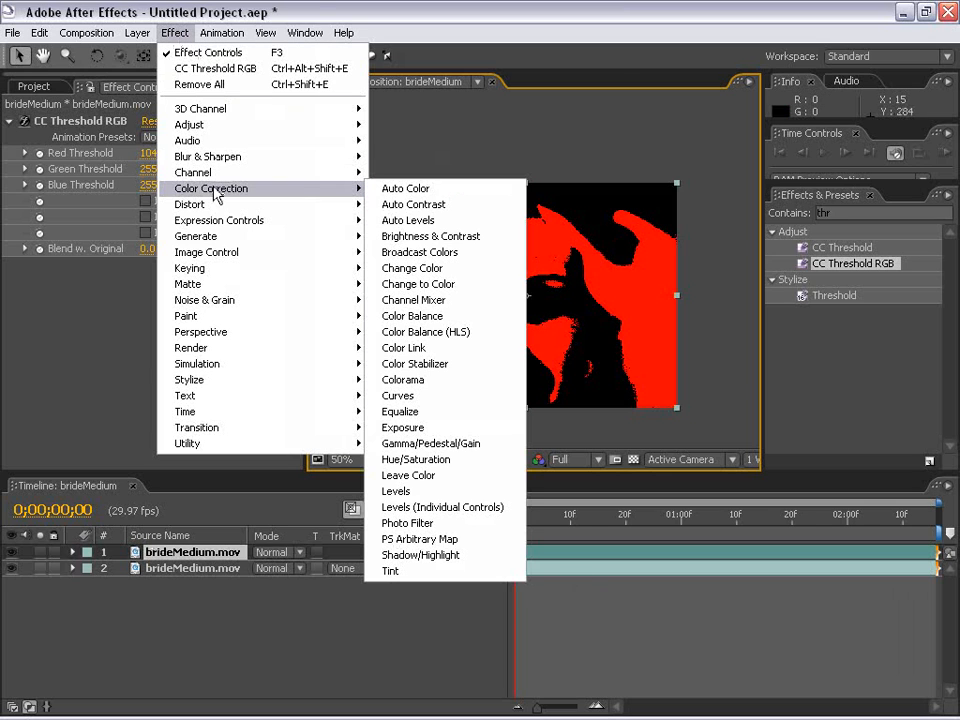
pyautogui.click(484, 459)
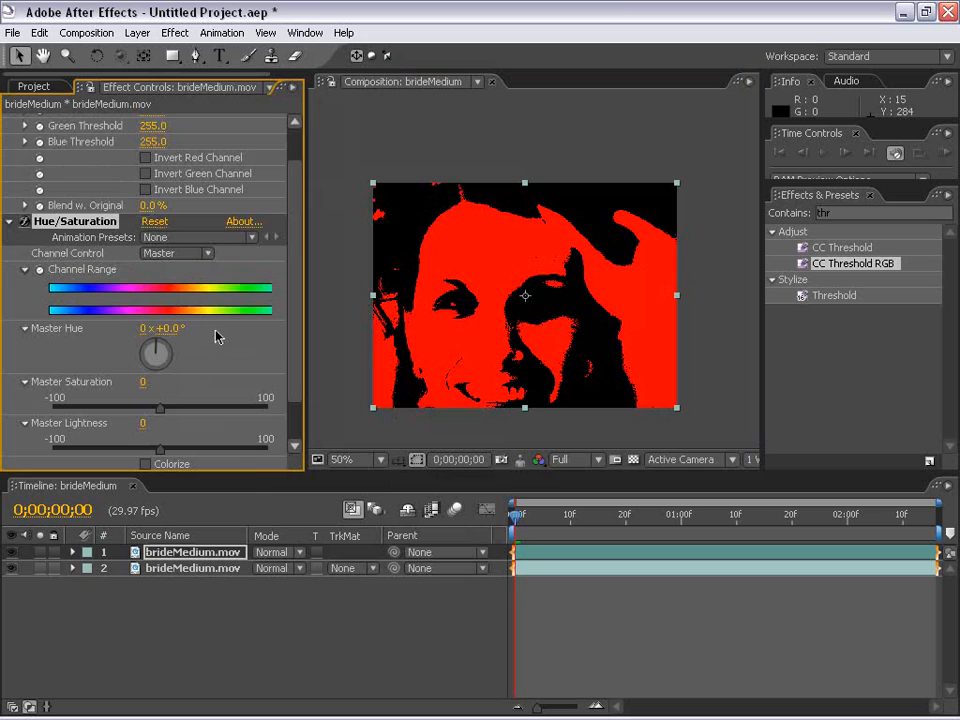
pyautogui.moveTo(297, 208); pyautogui.dragTo(300, 438)
pyautogui.moveTo(159, 358); pyautogui.dragTo(50, 358)
pyautogui.click(10, 171)
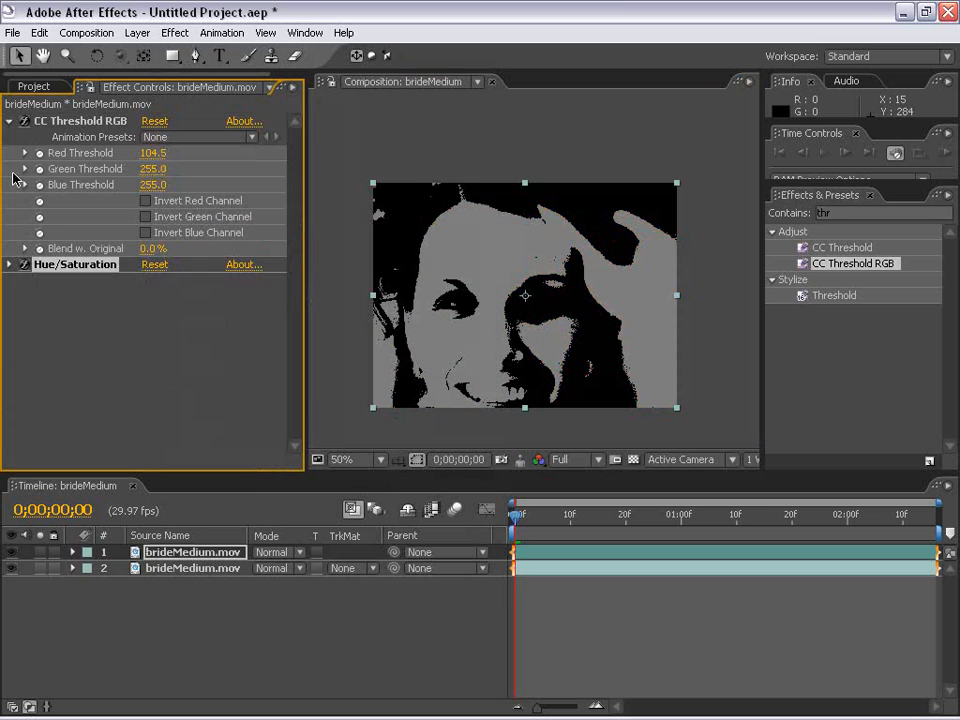
# Add a Levels effect to the upper brideMedium.mov layer and lower its Input White to 81
pyautogui.click(9, 120)
pyautogui.click(175, 33)
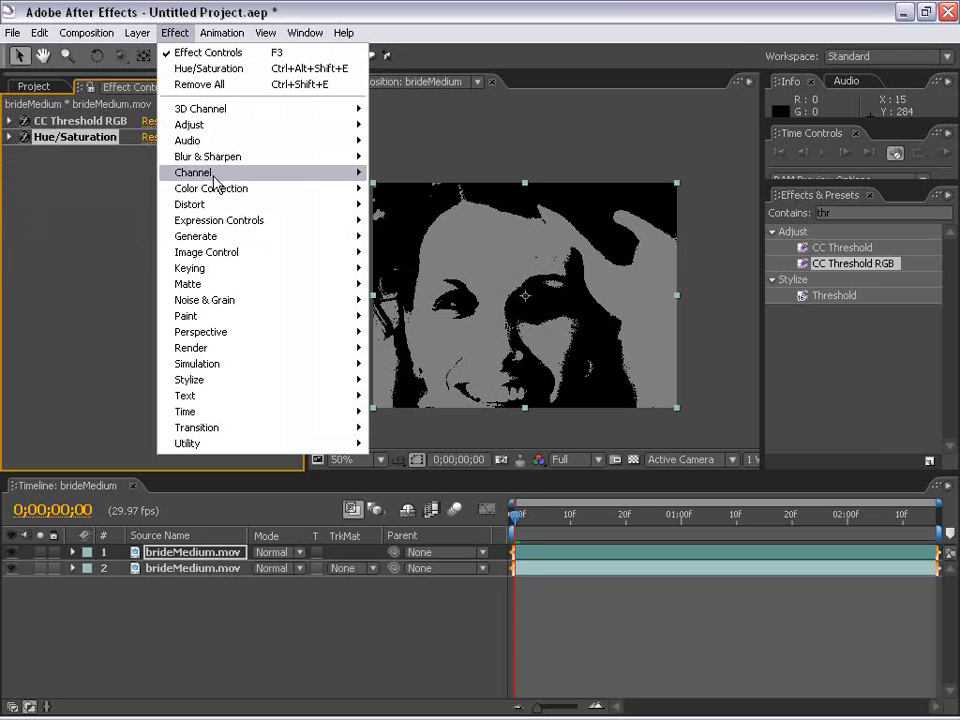
pyautogui.moveTo(215, 188)
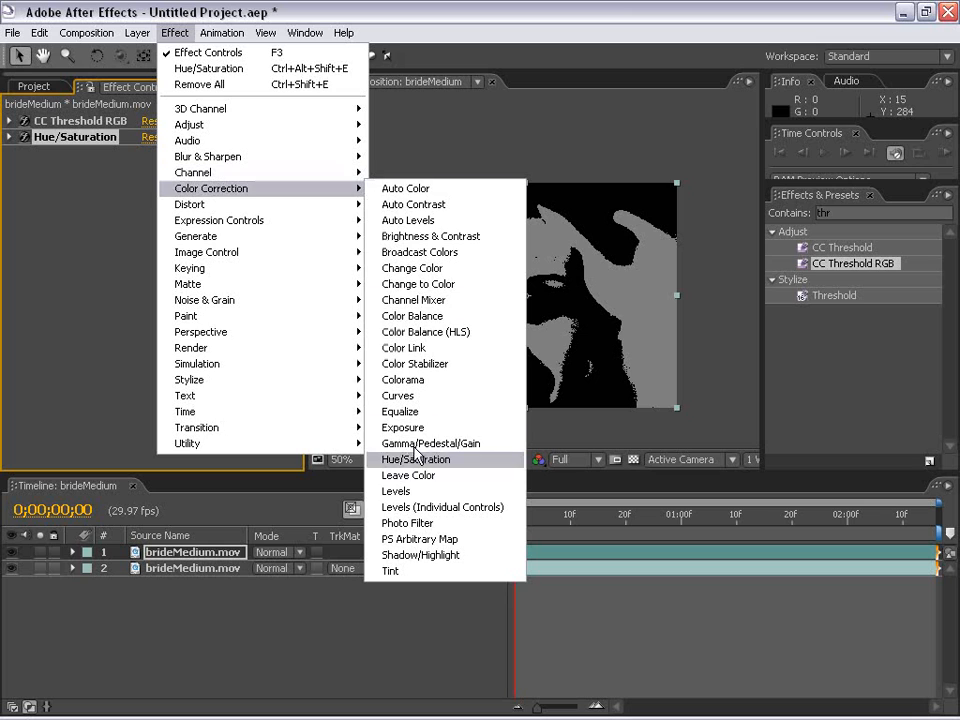
pyautogui.click(398, 491)
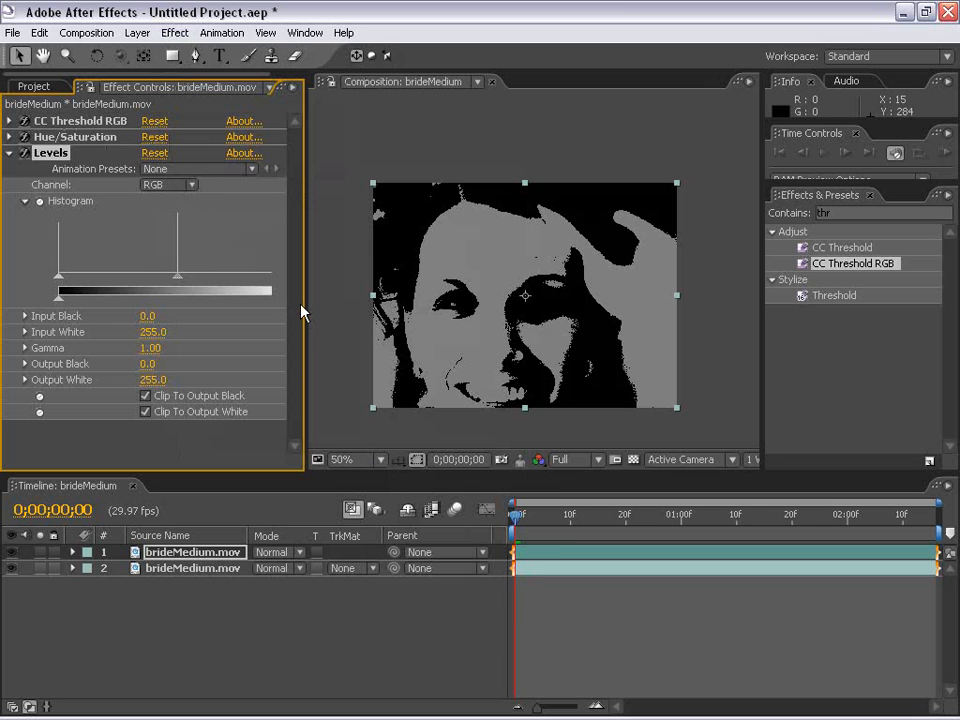
pyautogui.moveTo(310, 302); pyautogui.dragTo(370, 302)
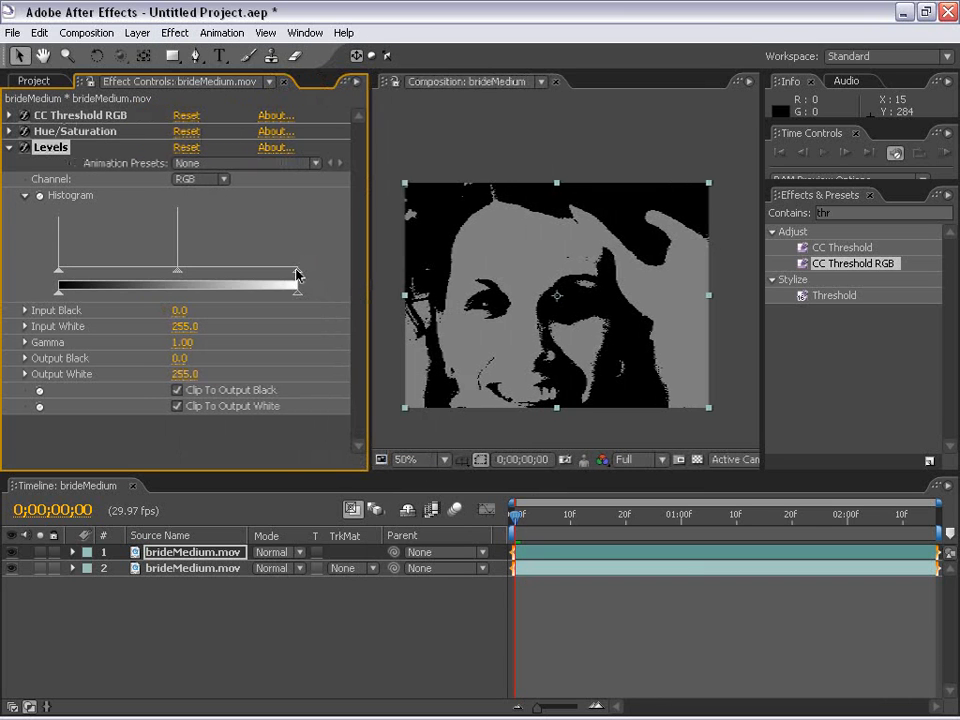
pyautogui.moveTo(297, 275); pyautogui.dragTo(136, 274)
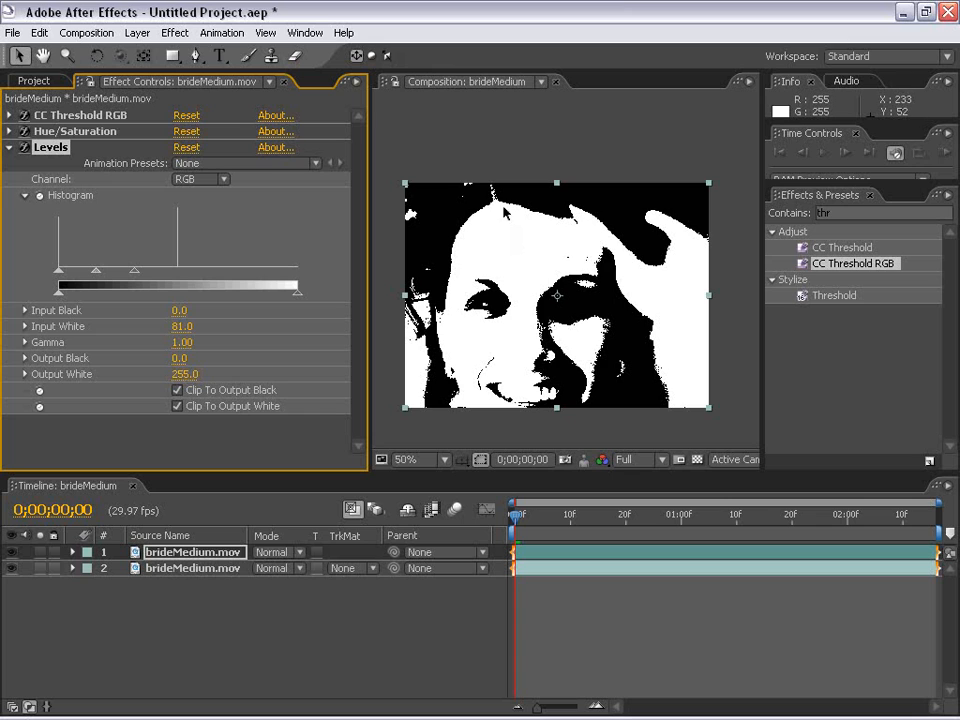
pyautogui.click(12, 146)
pyautogui.click(23, 132)
pyautogui.click(23, 132)
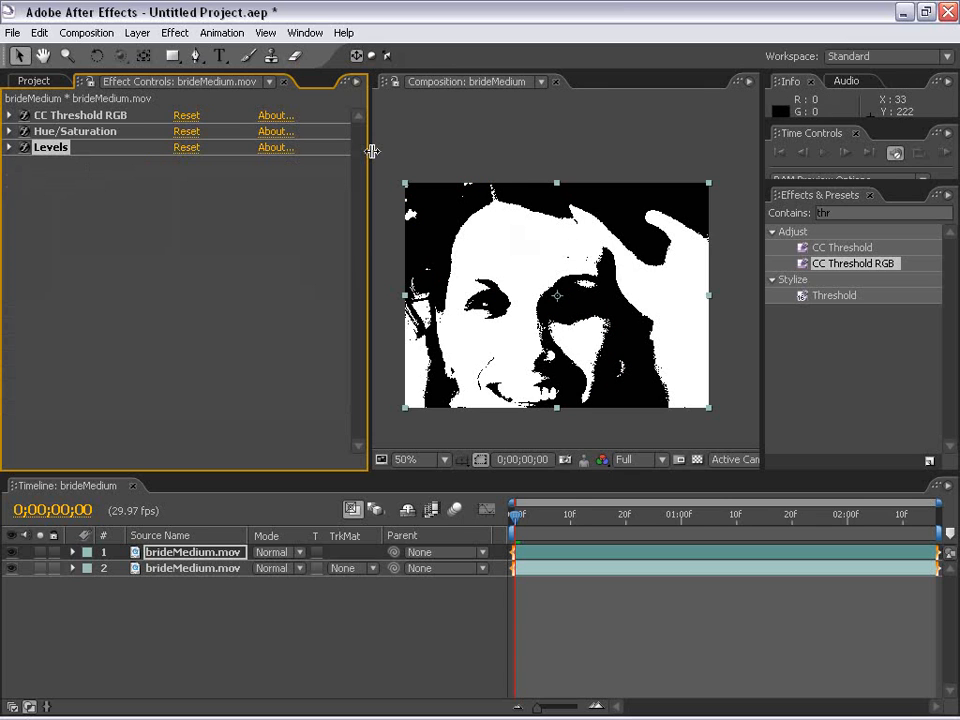
# Create an adjustment layer and place it between the two brideMedium.mov layers
pyautogui.moveTo(371, 148); pyautogui.dragTo(221, 148)
pyautogui.click(138, 33)
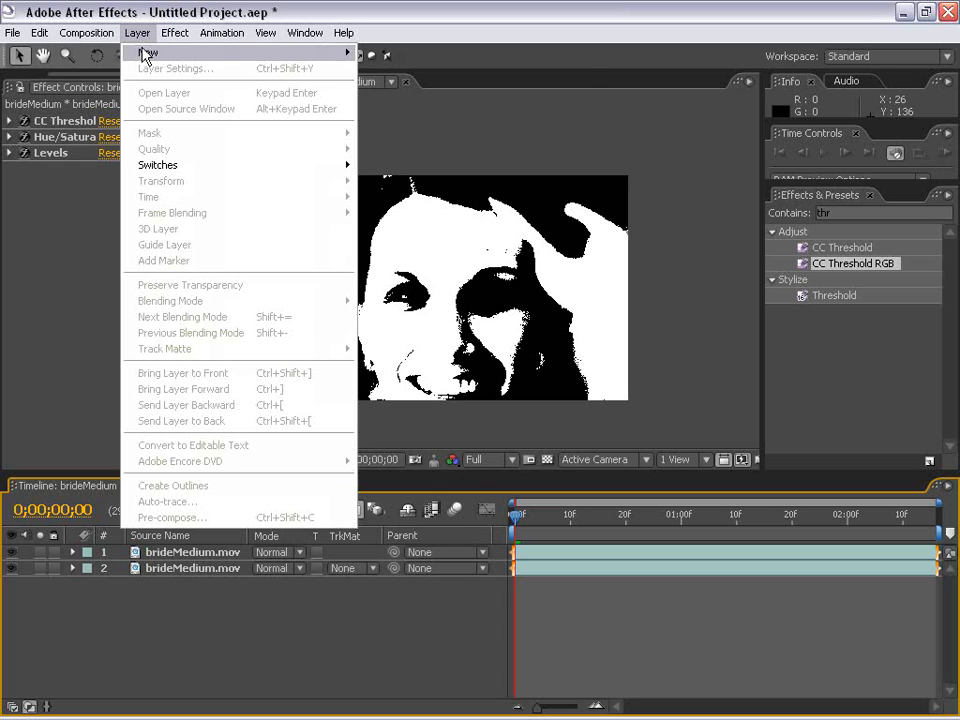
pyautogui.moveTo(146, 51)
pyautogui.click(447, 132)
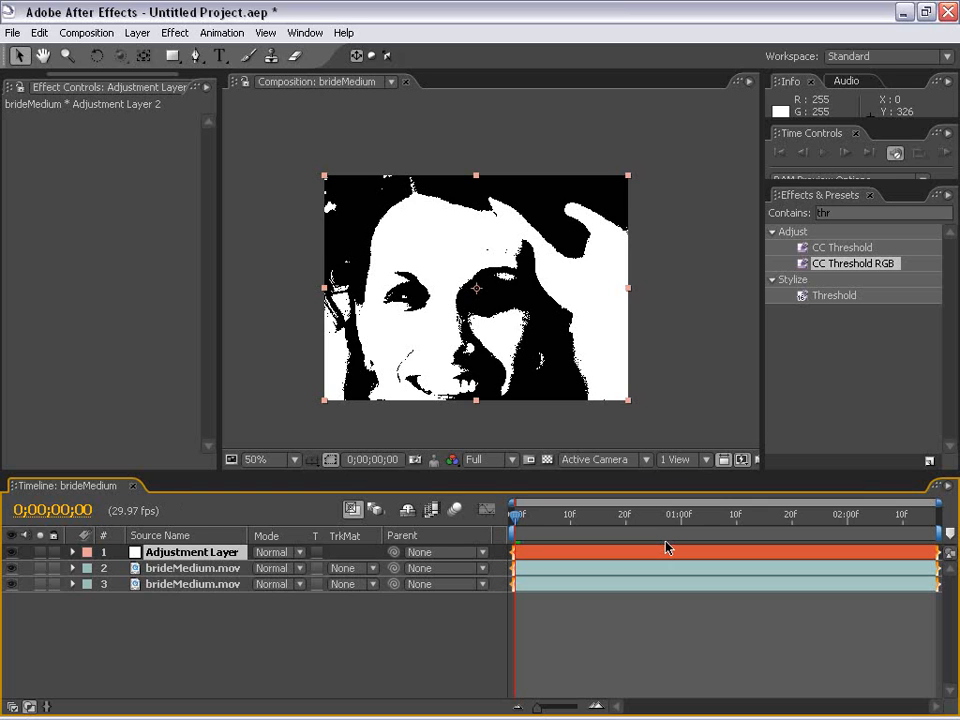
pyautogui.click(127, 553)
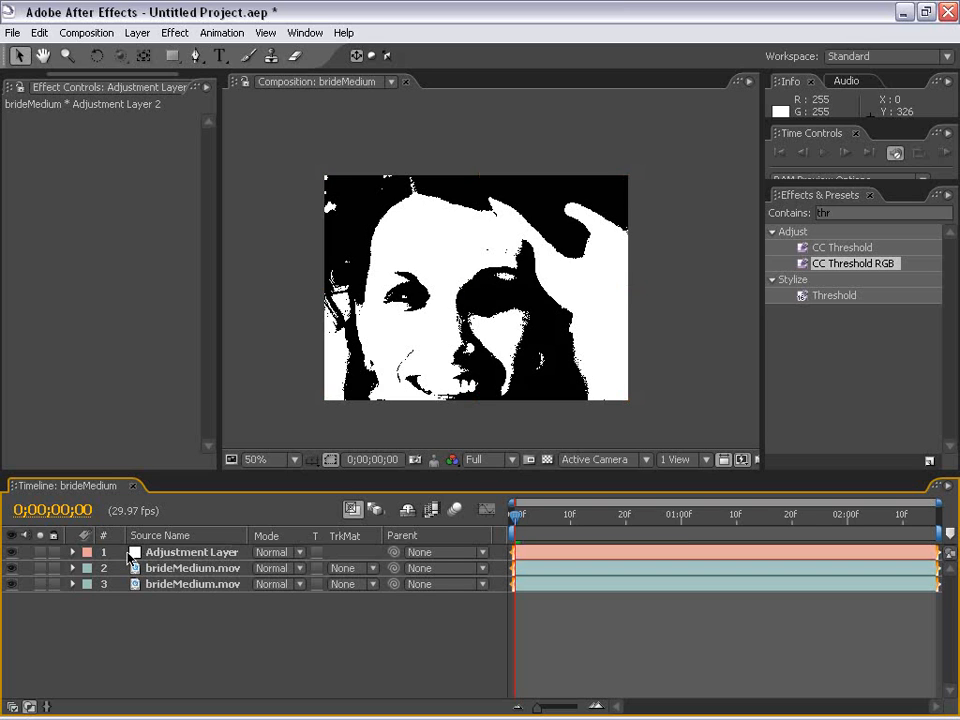
pyautogui.moveTo(160, 555)
pyautogui.mouseDown()
pyautogui.moveTo(171, 585)
pyautogui.moveTo(167, 574)
pyautogui.mouseUp()
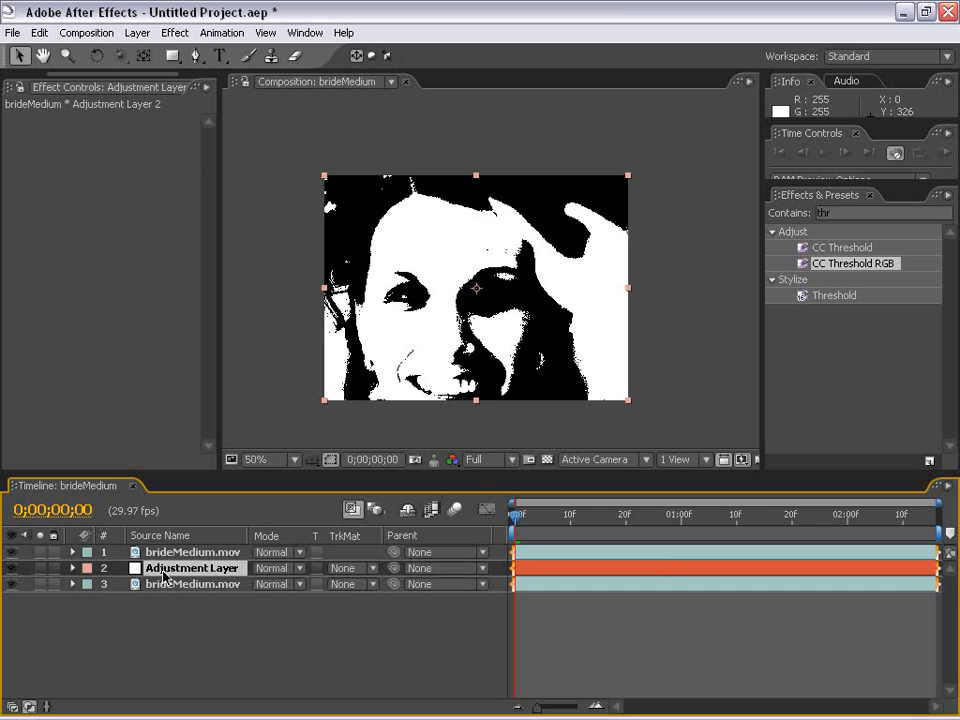
# Toggle the top brideMedium.mov layer's visibility to compare its matte with the footage underneath
pyautogui.click(160, 555)
pyautogui.click(7, 551)
pyautogui.click(8, 552)
pyautogui.click(8, 552)
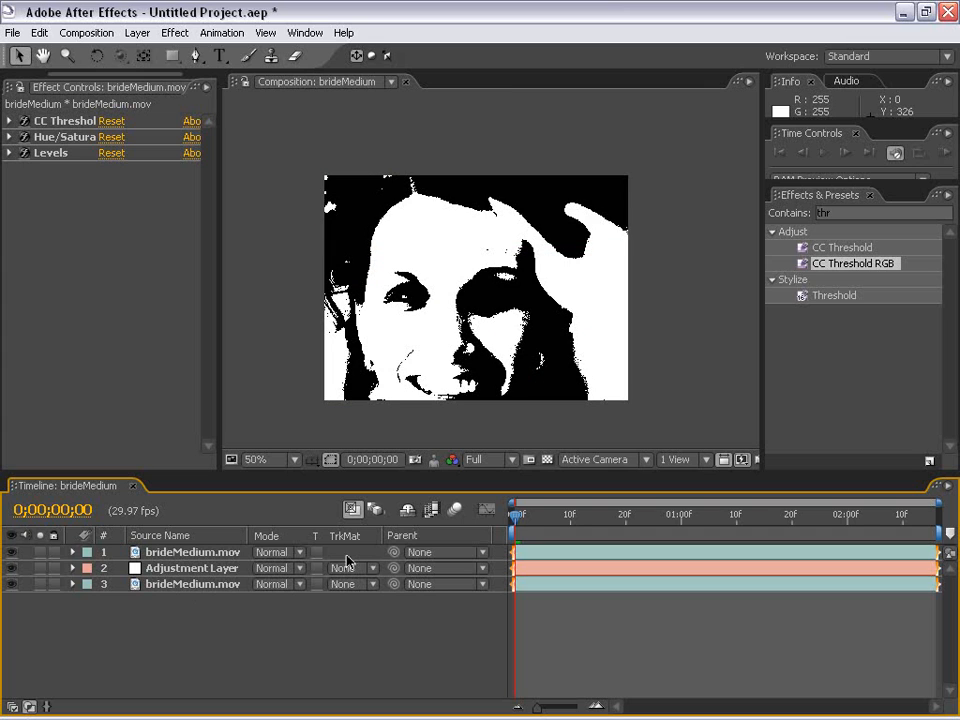
# Switch the timeline columns between layer switches and modes, finishing with the blending mode and track matte columns shown
pyautogui.press('F4')
pyautogui.press('F4')
pyautogui.press('F4')
pyautogui.press('F4')
pyautogui.press('F4')
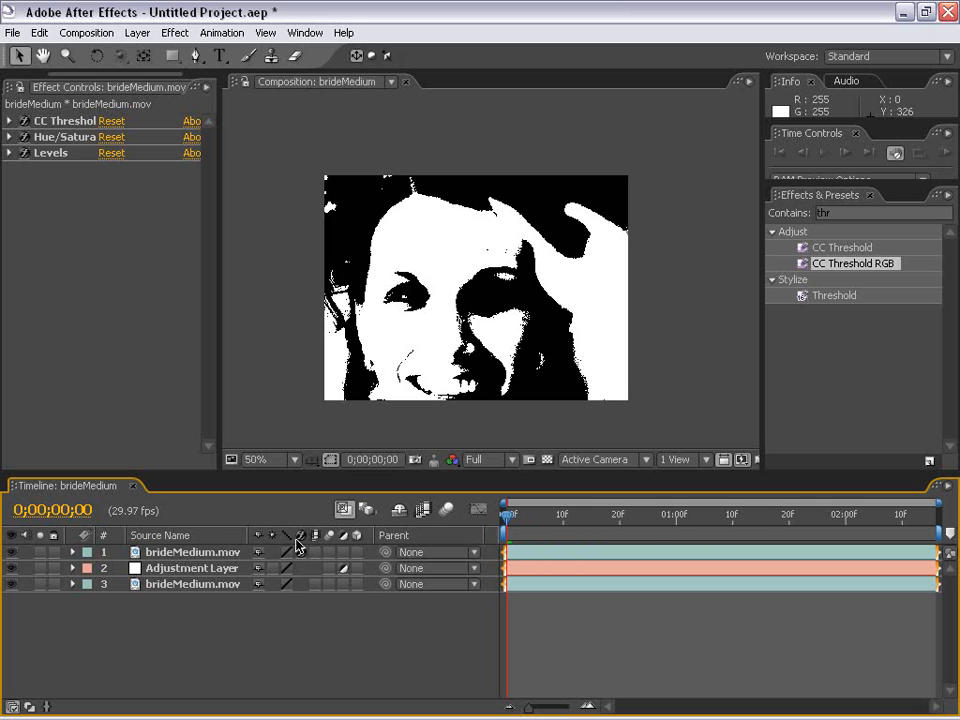
pyautogui.press('F4')
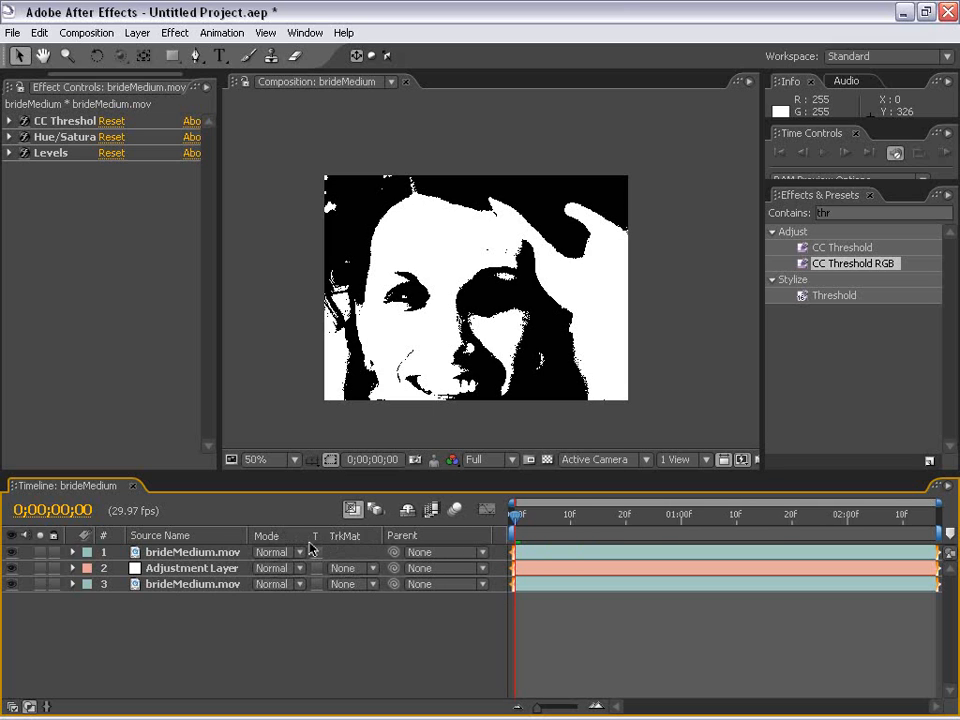
# Set the adjustment layer's track matte to Luma Matte "brideMedium.mov" and move the current time to 0;00;00;08
pyautogui.click(372, 568)
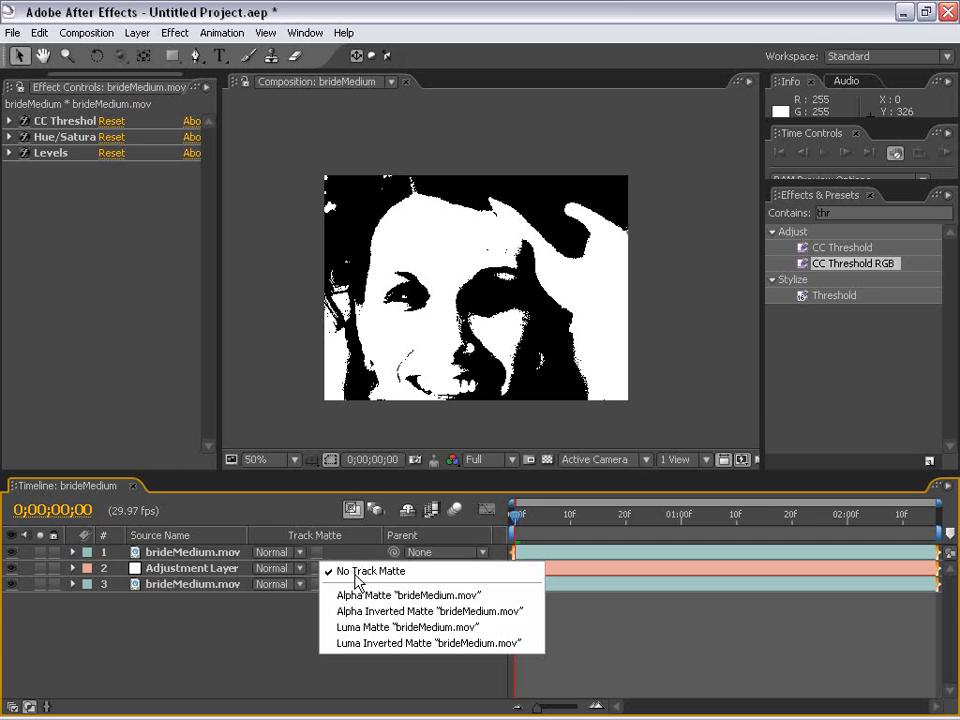
pyautogui.click(405, 629)
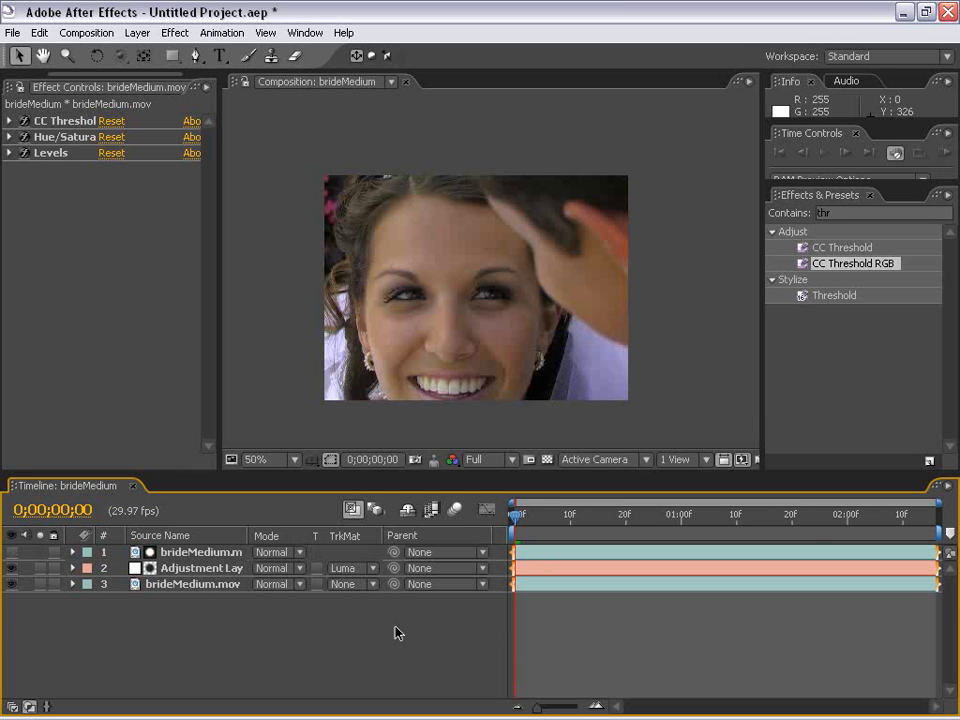
pyautogui.moveTo(515, 515); pyautogui.dragTo(558, 543)
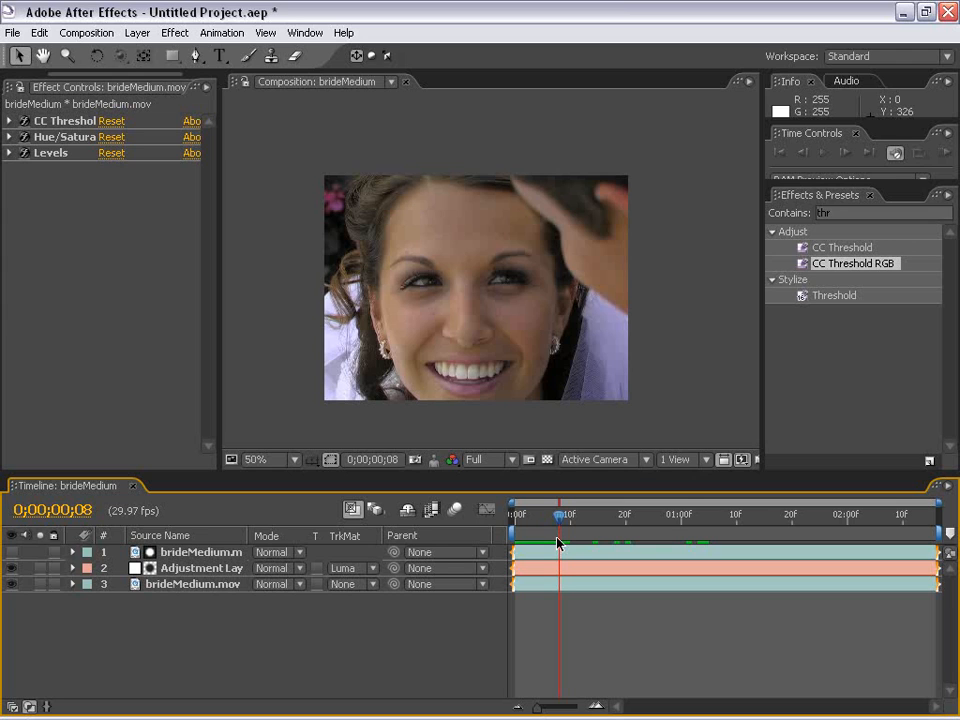
# Toggle the top brideMedium.mov layer's visibility to compare its luma matte with the footage at this frame
pyautogui.click(11, 553)
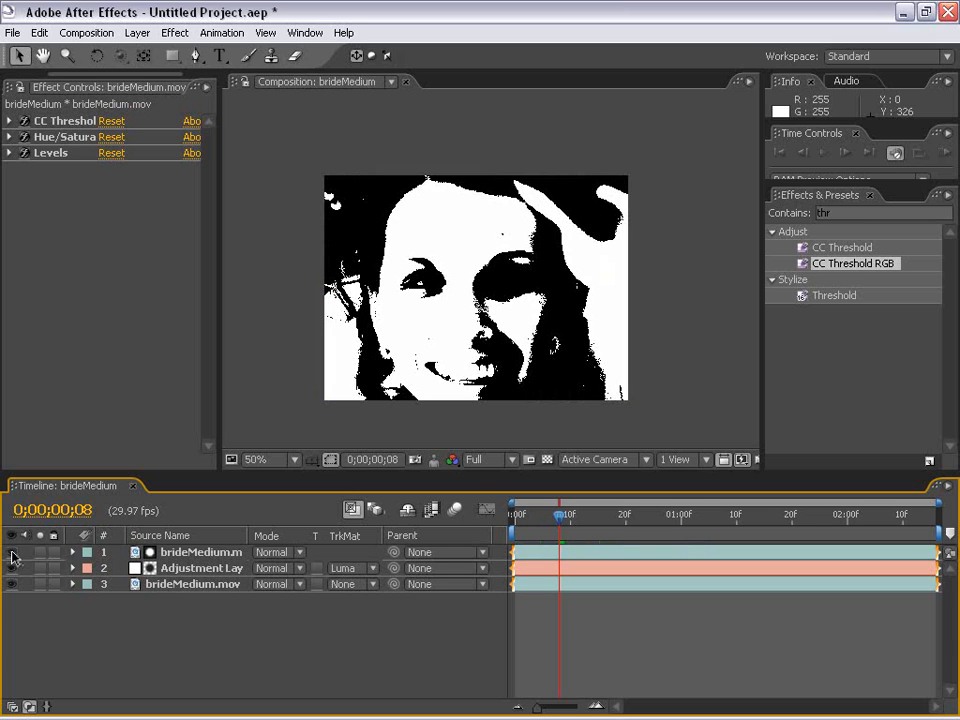
pyautogui.click(11, 553)
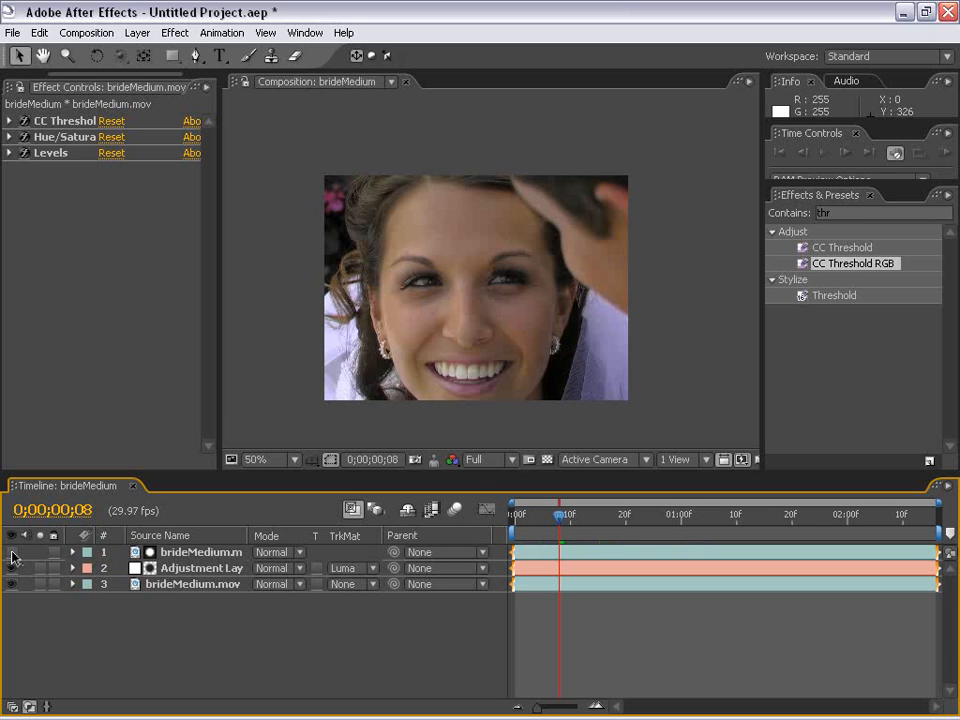
pyautogui.click(210, 569)
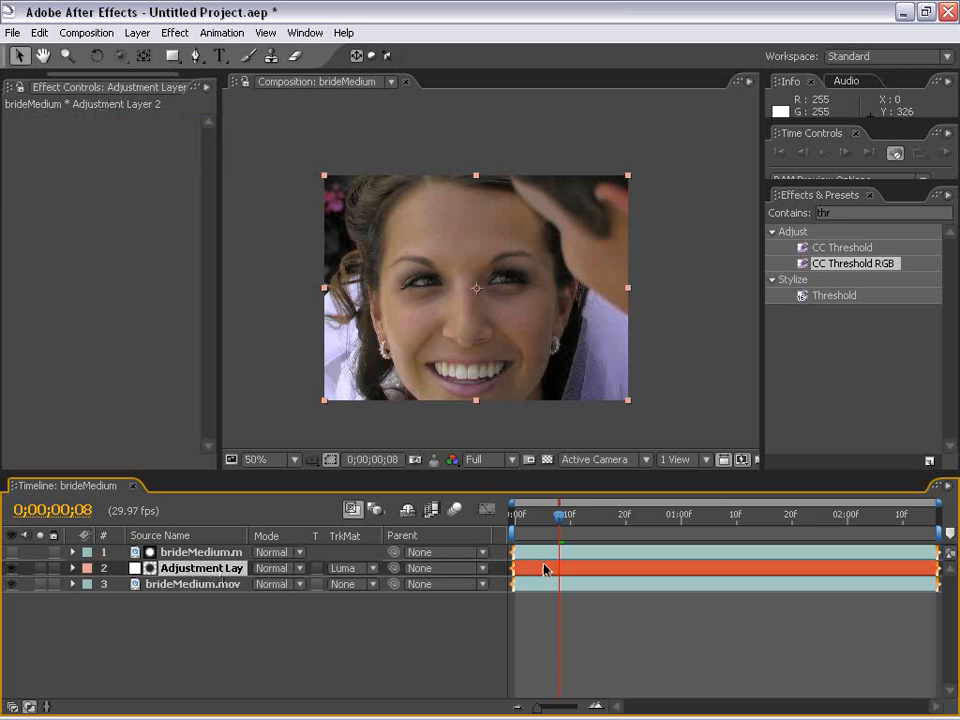
pyautogui.click(11, 553)
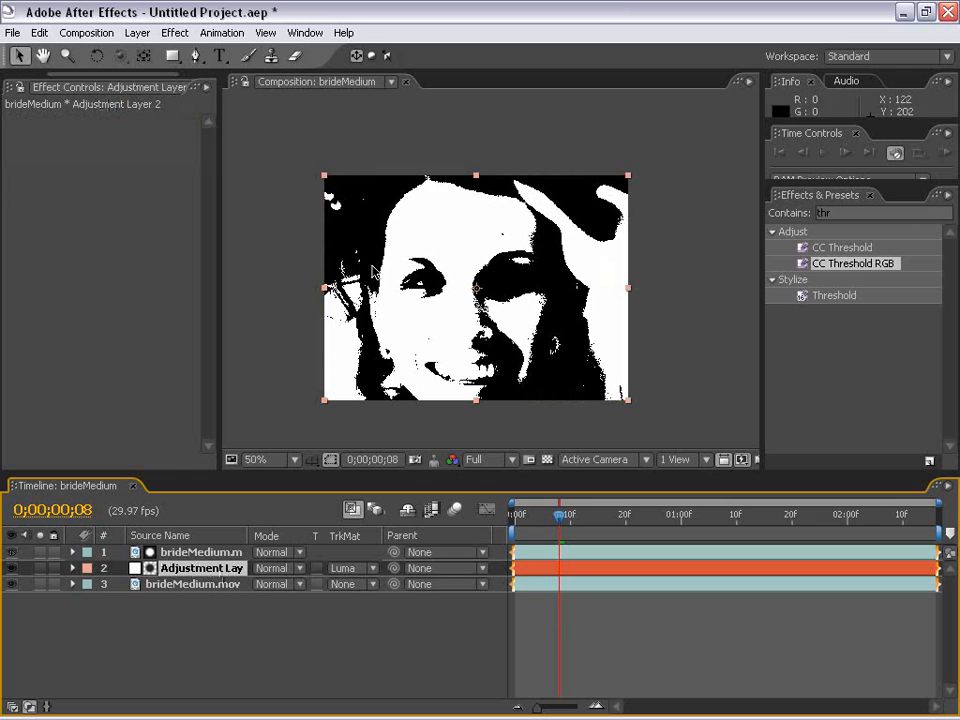
pyautogui.click(11, 553)
pyautogui.click(580, 625)
# Try a Levels effect on the adjustment layer with Input White lowered to 142 to demonstrate the matted area
pyautogui.click(548, 570)
pyautogui.click(175, 33)
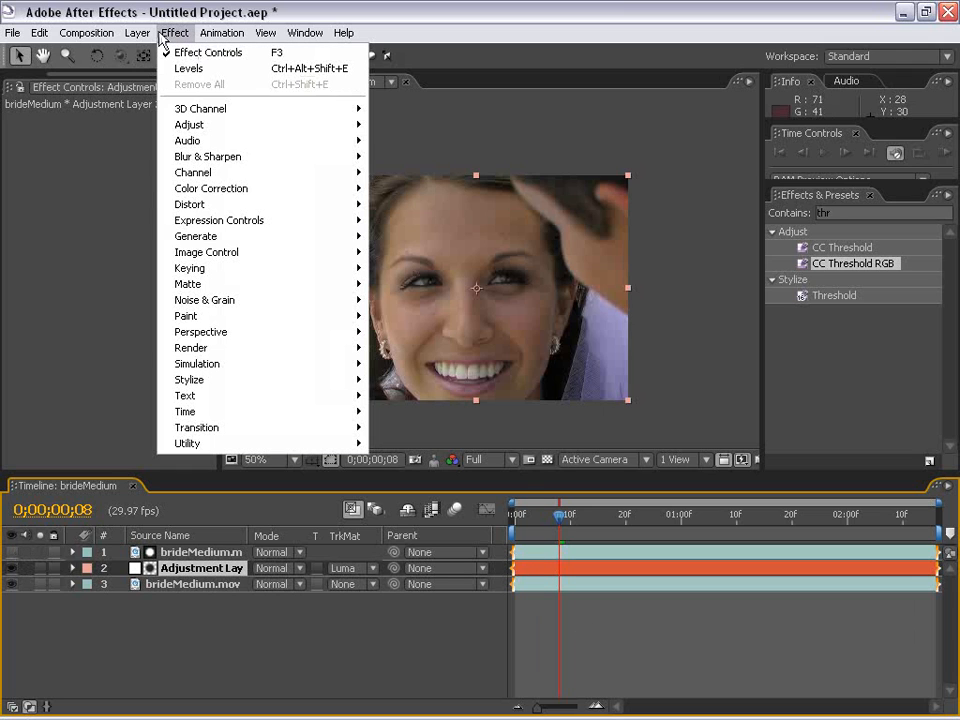
pyautogui.moveTo(239, 190)
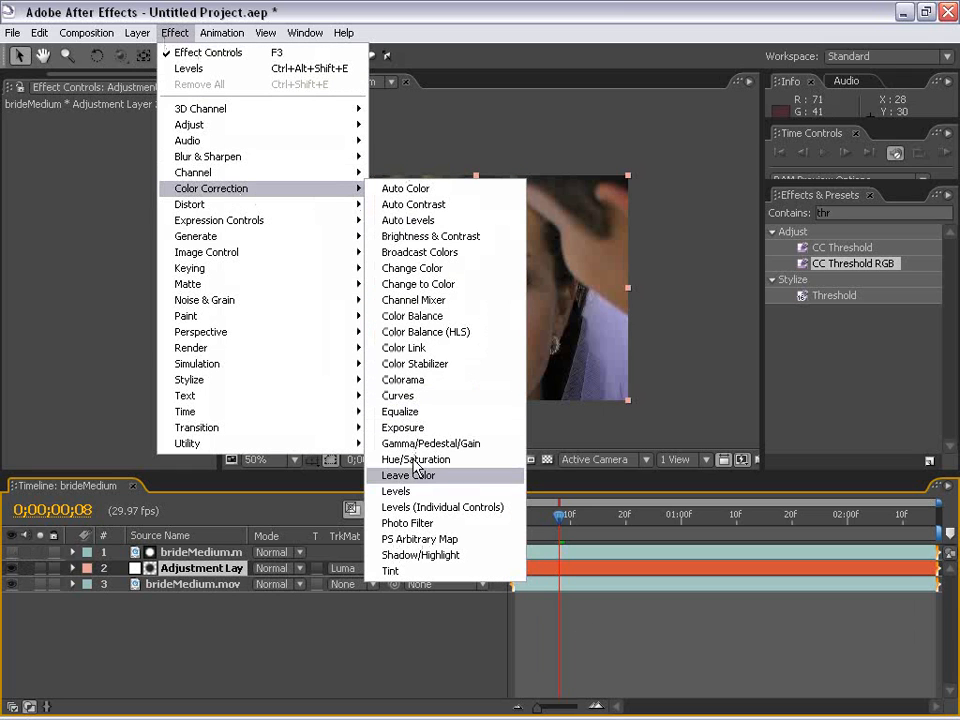
pyautogui.click(396, 491)
pyautogui.moveTo(216, 322); pyautogui.dragTo(460, 335)
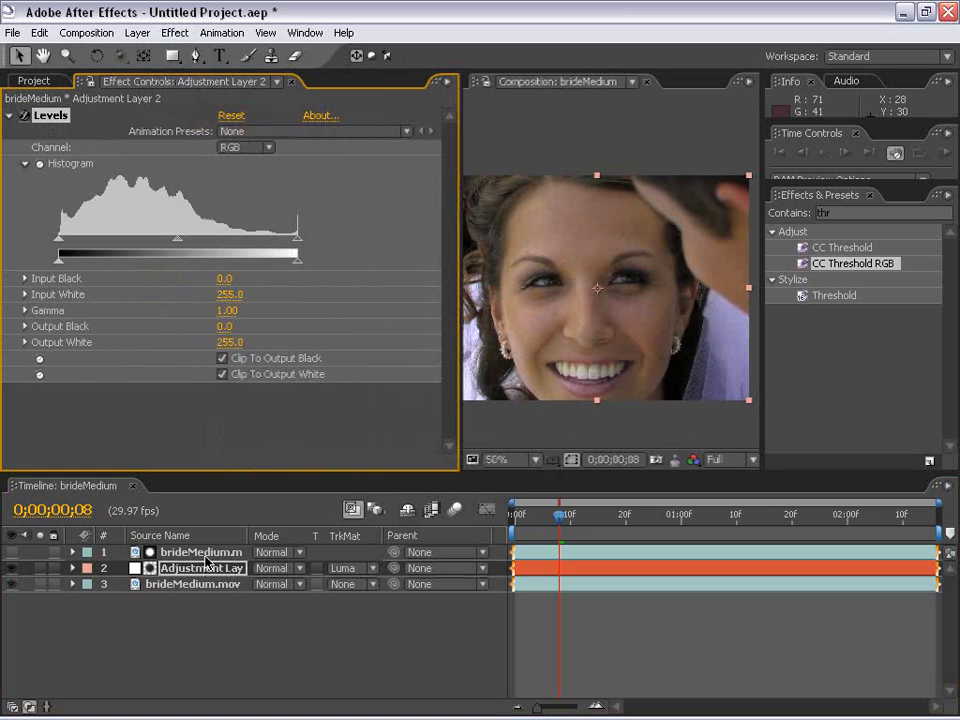
pyautogui.click(333, 569)
pyautogui.click(417, 571)
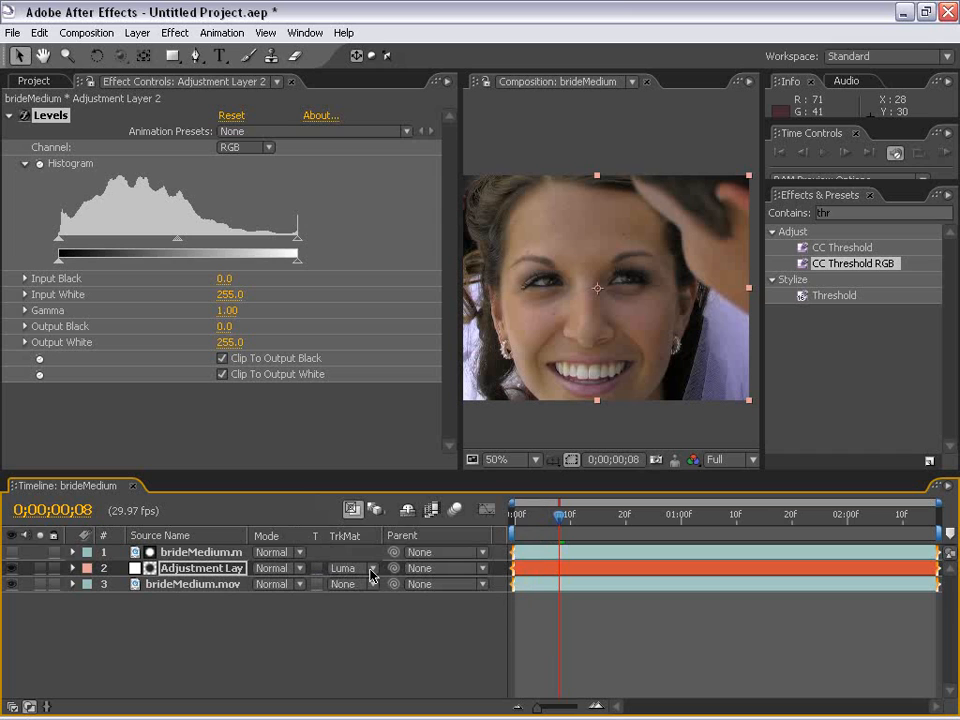
pyautogui.moveTo(298, 242); pyautogui.dragTo(191, 253)
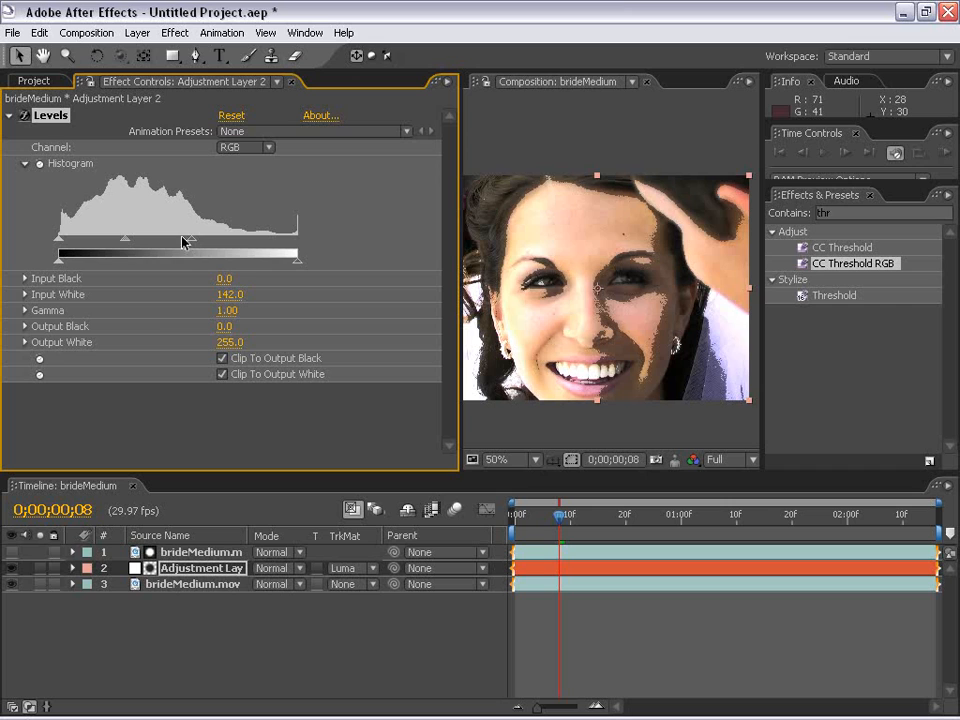
# Return the Levels Input White to 255 and delete the Levels effect from the adjustment layer
pyautogui.moveTo(191, 251); pyautogui.dragTo(320, 249)
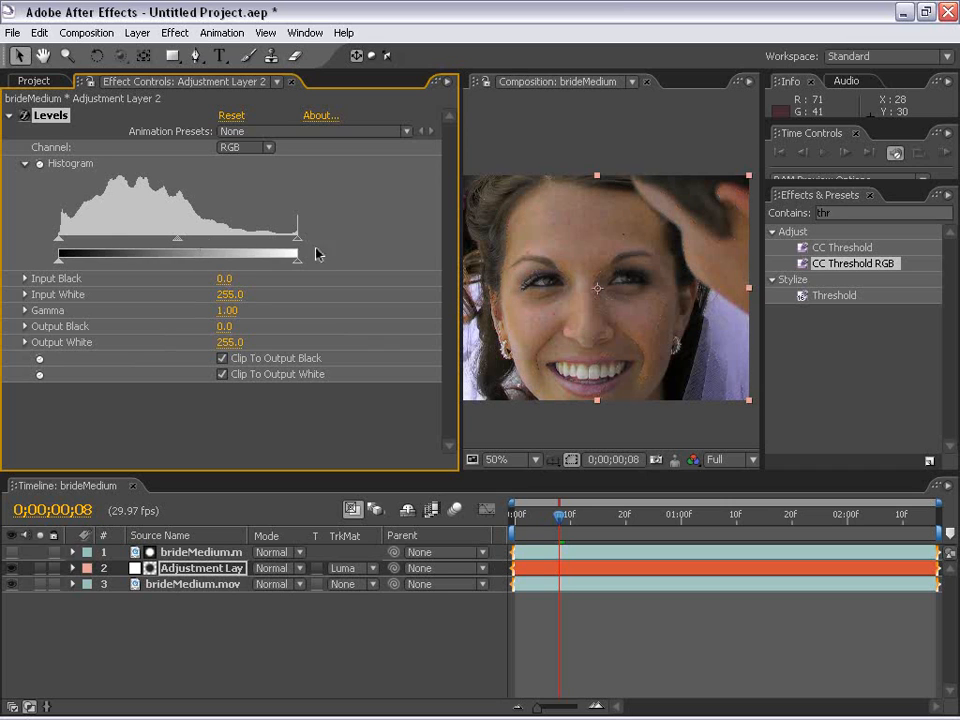
pyautogui.moveTo(459, 268); pyautogui.dragTo(281, 286)
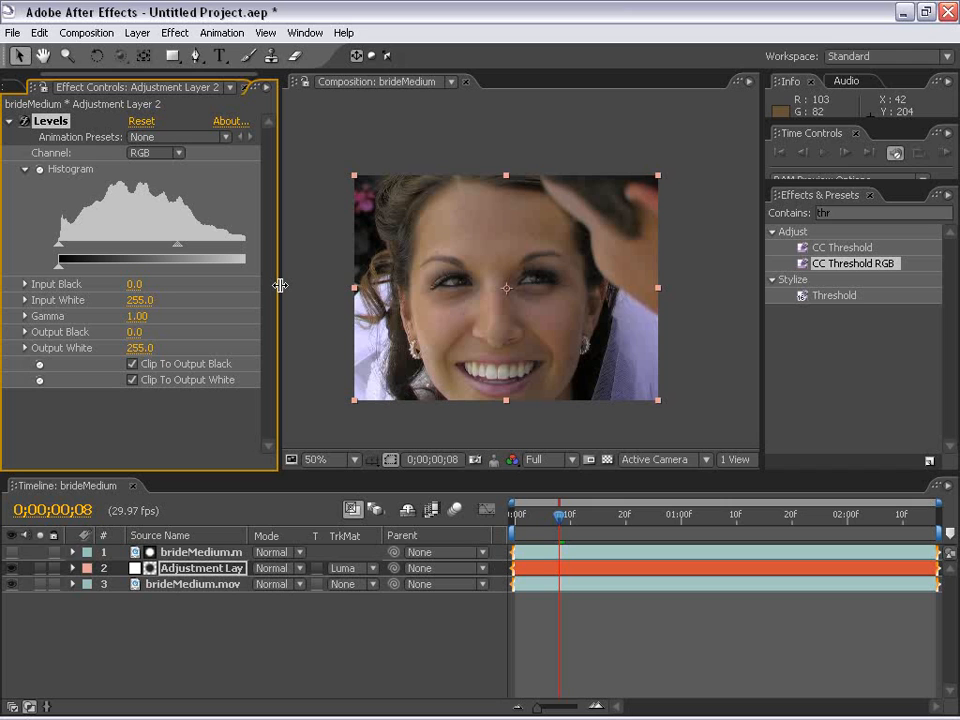
pyautogui.moveTo(280, 286); pyautogui.dragTo(401, 286)
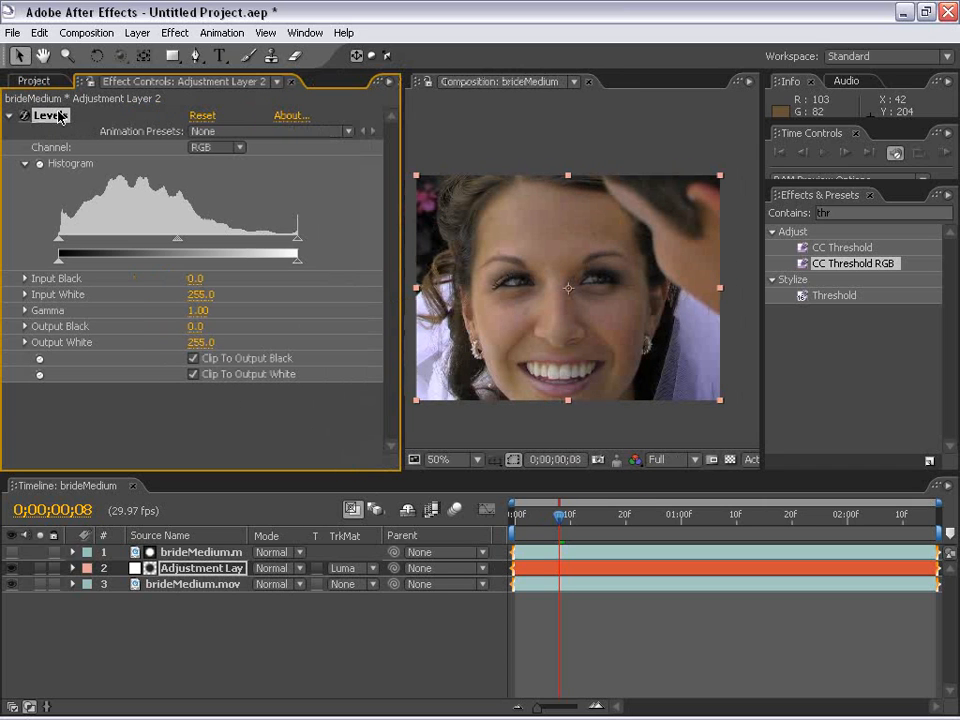
pyautogui.press('Delete')
pyautogui.click(643, 641)
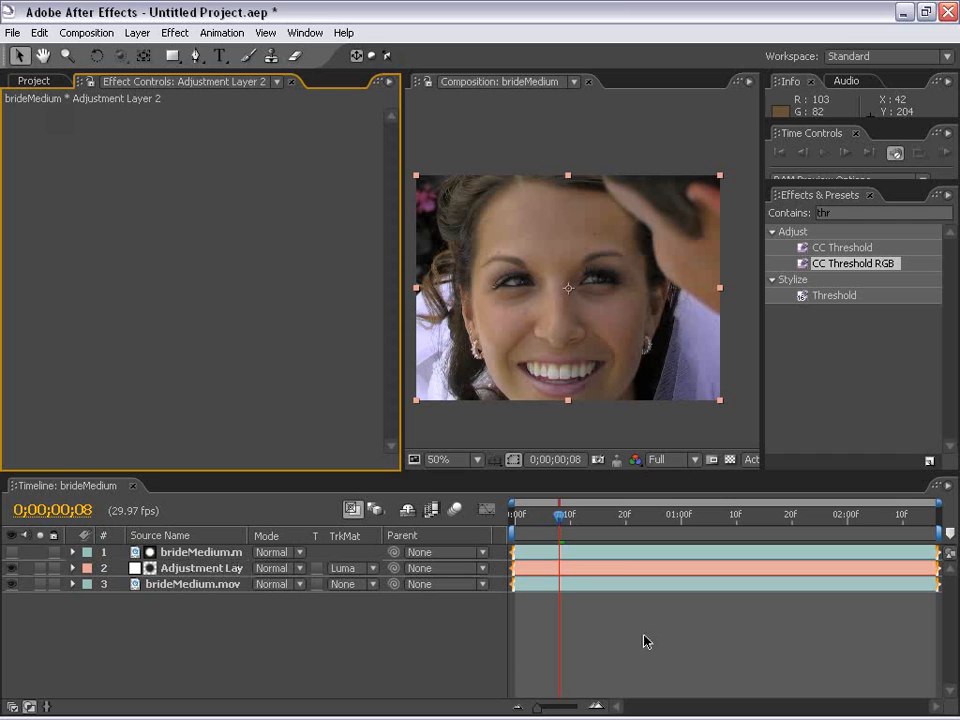
# Apply the Remove Grain effect to the adjustment layer
pyautogui.click(625, 571)
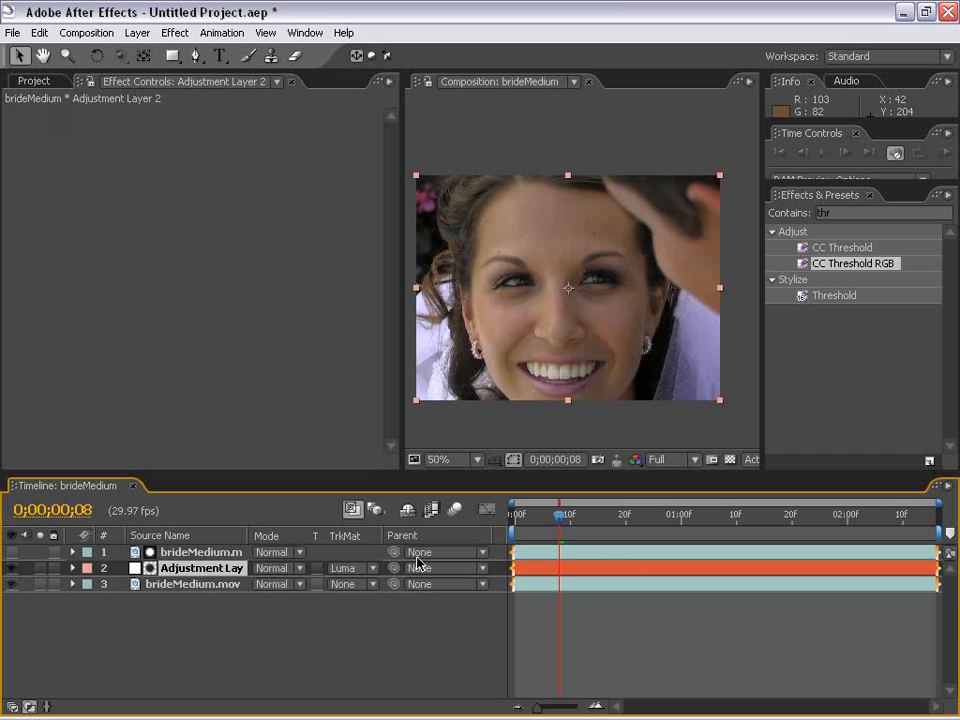
pyautogui.click(165, 32)
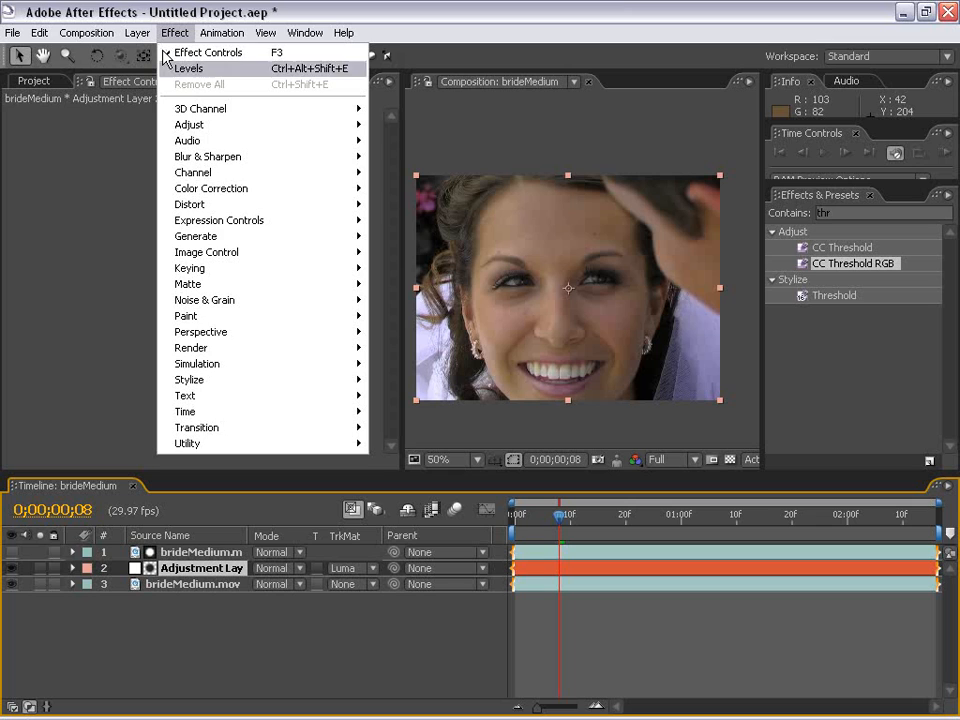
pyautogui.moveTo(210, 304)
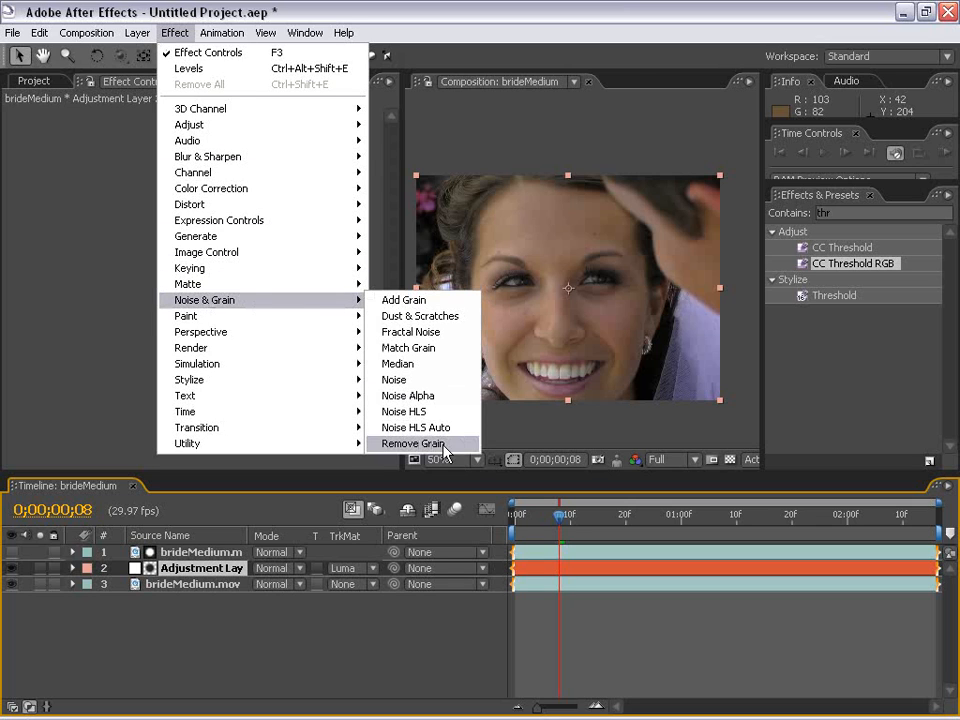
pyautogui.click(412, 443)
pyautogui.scroll(1, 532, 335)
pyautogui.press('h')
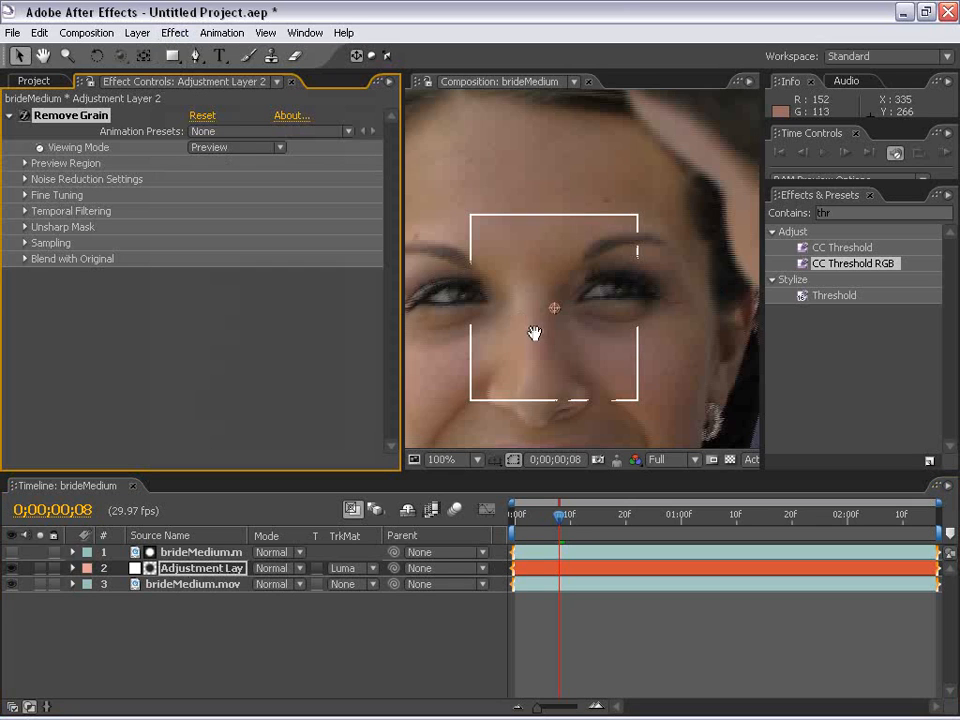
pyautogui.moveTo(551, 336); pyautogui.dragTo(561, 310)
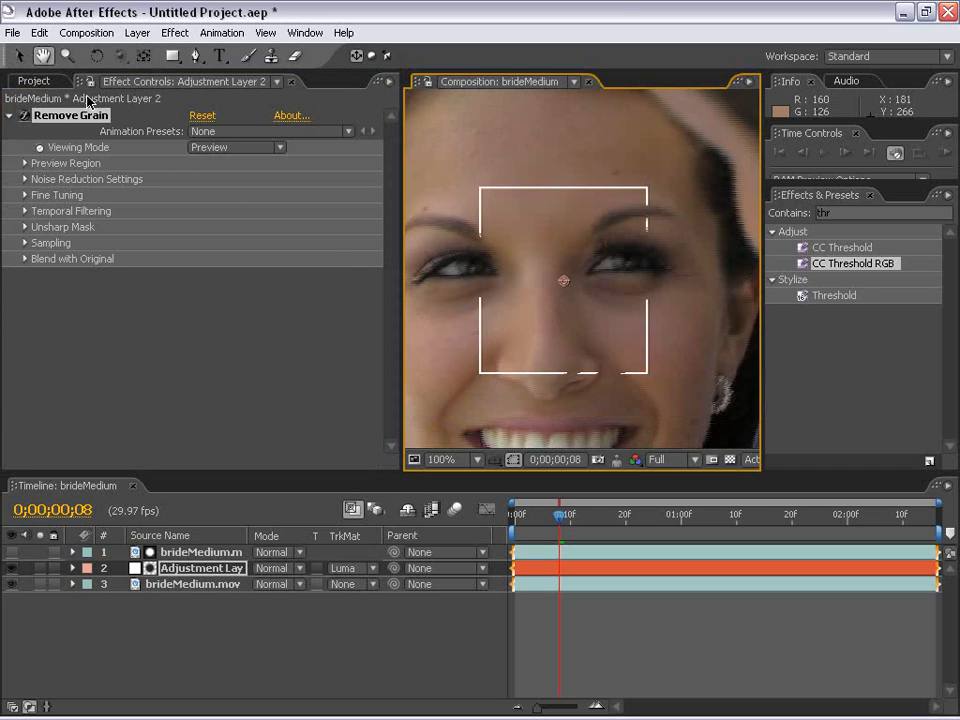
# Narrow the effect controls area and set the adjustment layer's Remove Grain viewing mode to Final Output
pyautogui.press('F3')
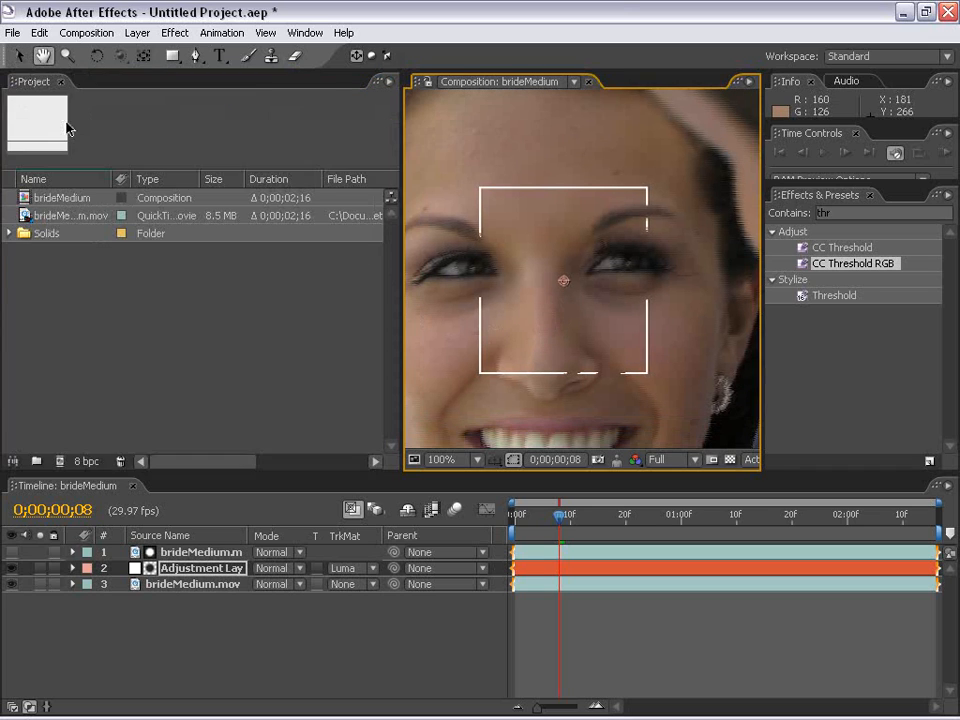
pyautogui.press('F3')
pyautogui.moveTo(399, 148); pyautogui.dragTo(316, 148)
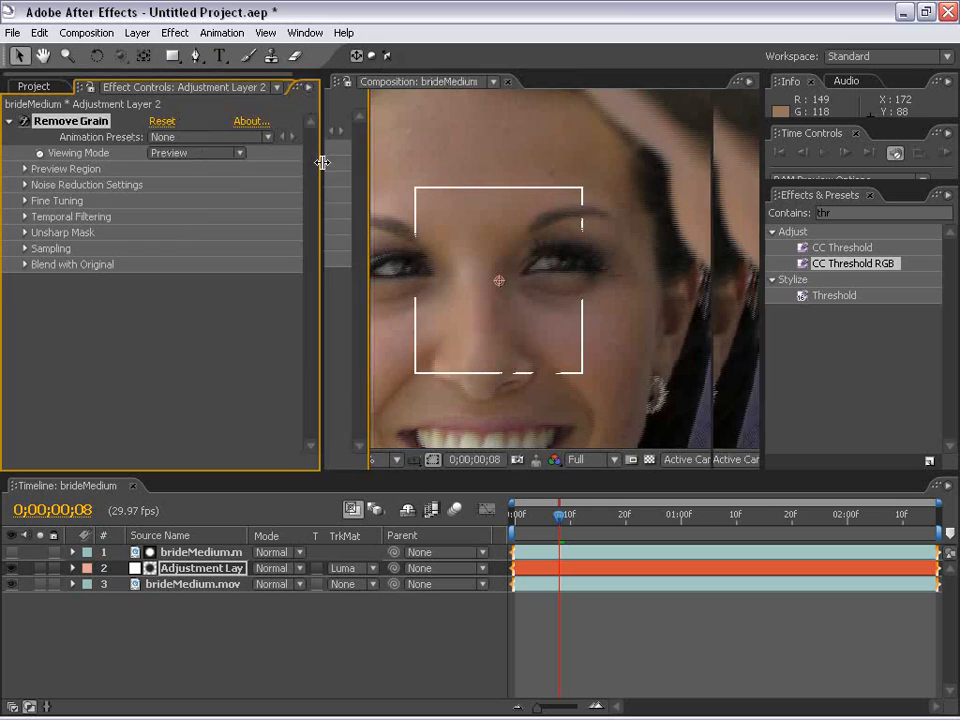
pyautogui.click(28, 88)
pyautogui.click(125, 91)
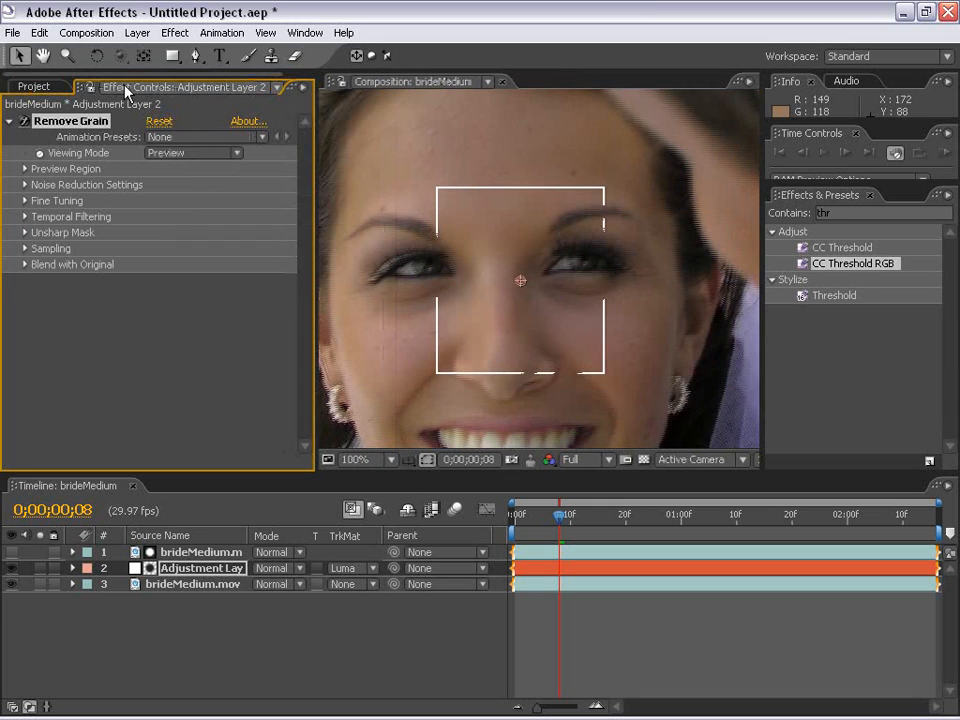
pyautogui.click(182, 154)
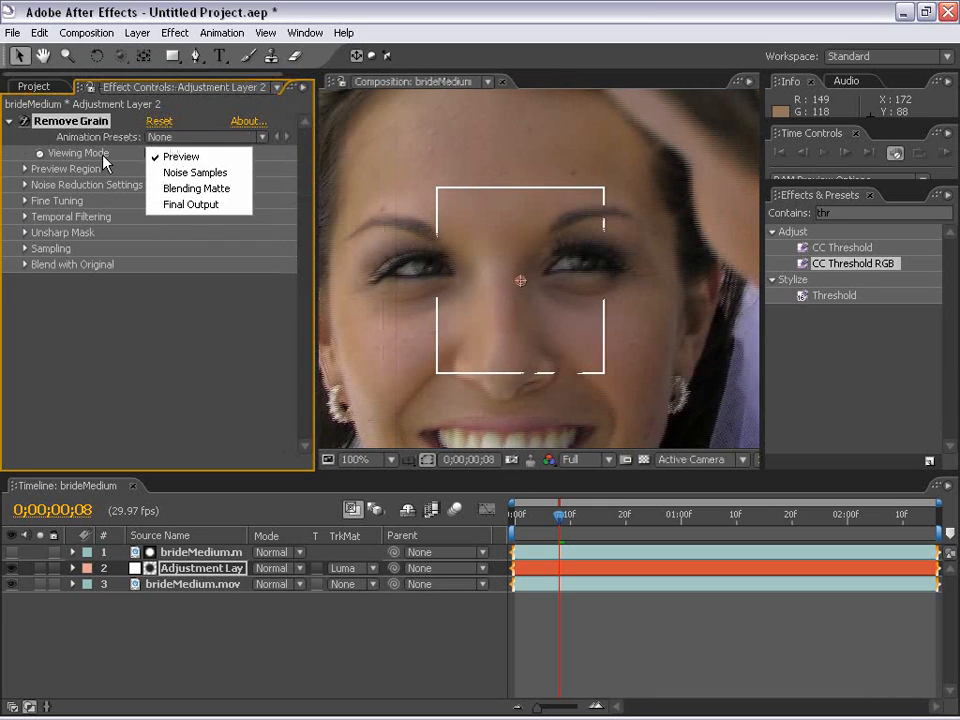
pyautogui.click(193, 205)
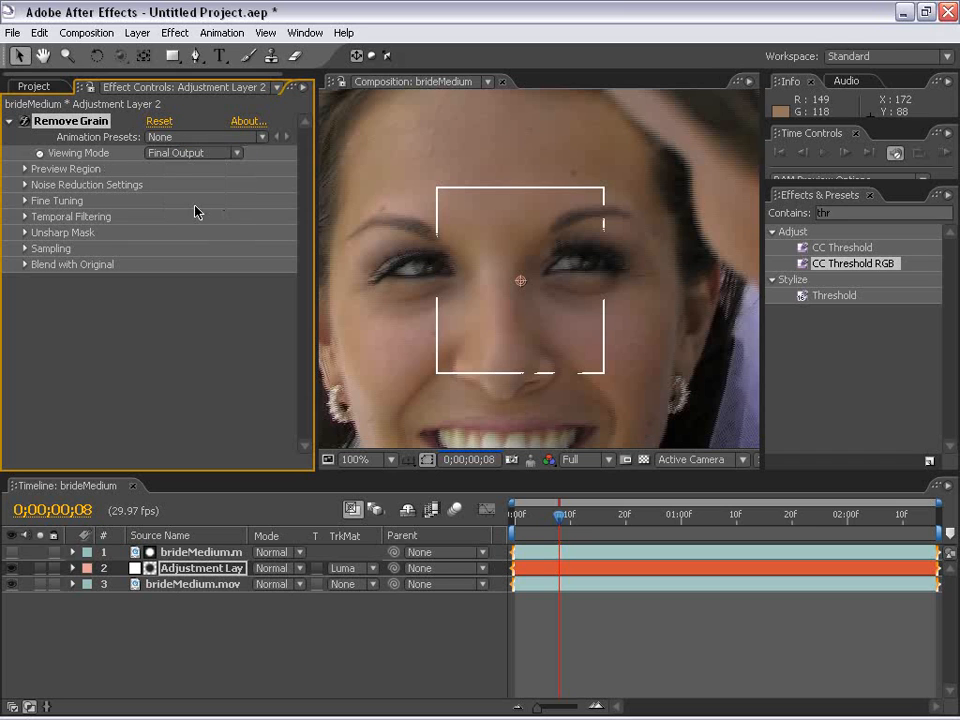
# Set Noise Reduction to 1.5 in the adjustment layer's Remove Grain noise reduction settings
pyautogui.press('space')
pyautogui.moveTo(489, 342)
pyautogui.mouseDown()
pyautogui.moveTo(564, 214)
pyautogui.moveTo(546, 363)
pyautogui.moveTo(479, 343)
pyautogui.mouseUp()
pyautogui.click(25, 185)
pyautogui.click(25, 185)
pyautogui.scroll(-2, 591, 197)
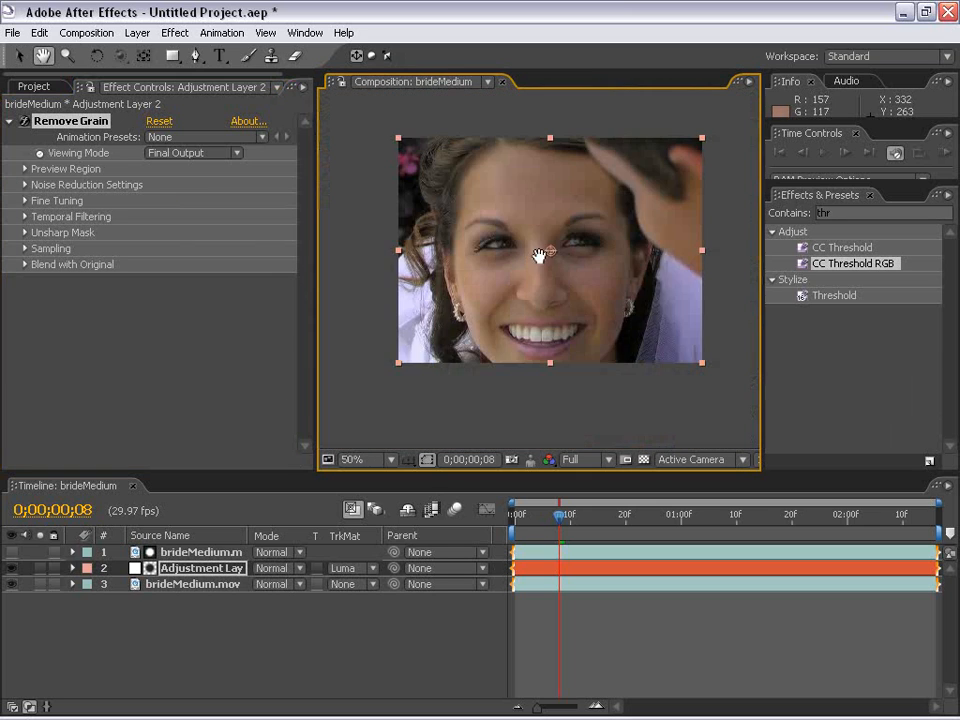
pyautogui.scroll(2, 557, 221)
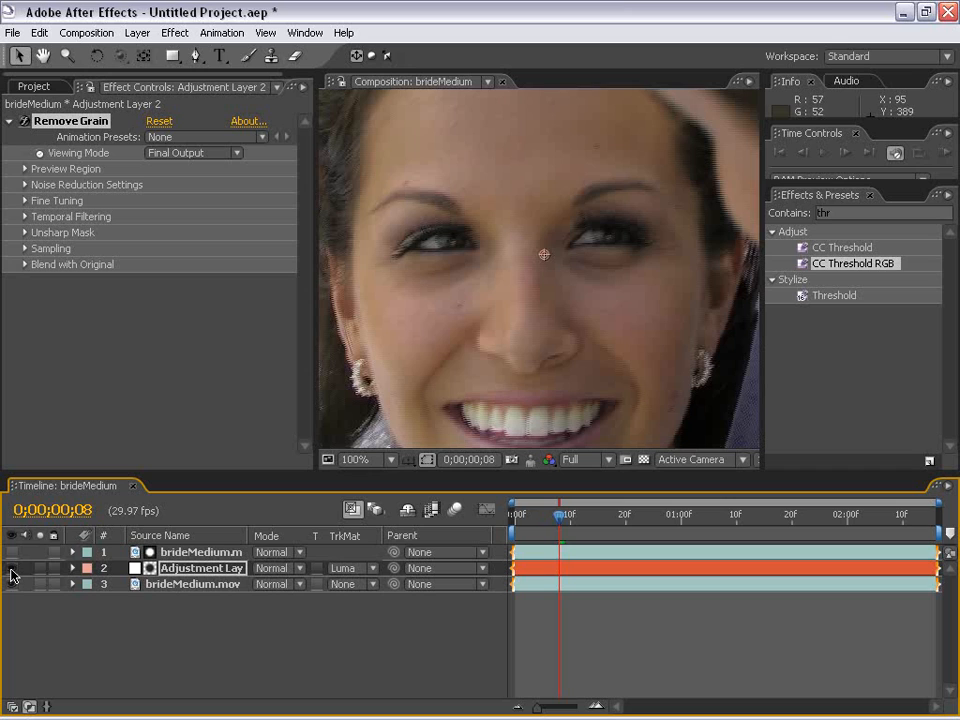
pyautogui.click(25, 185)
pyautogui.click(158, 201)
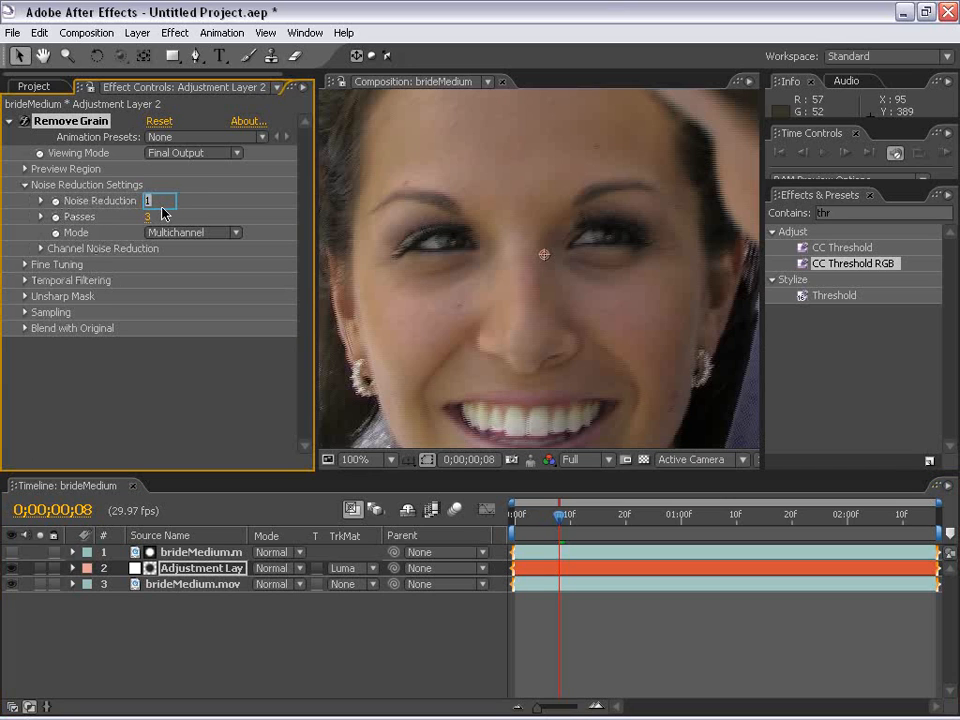
pyautogui.press('Return')
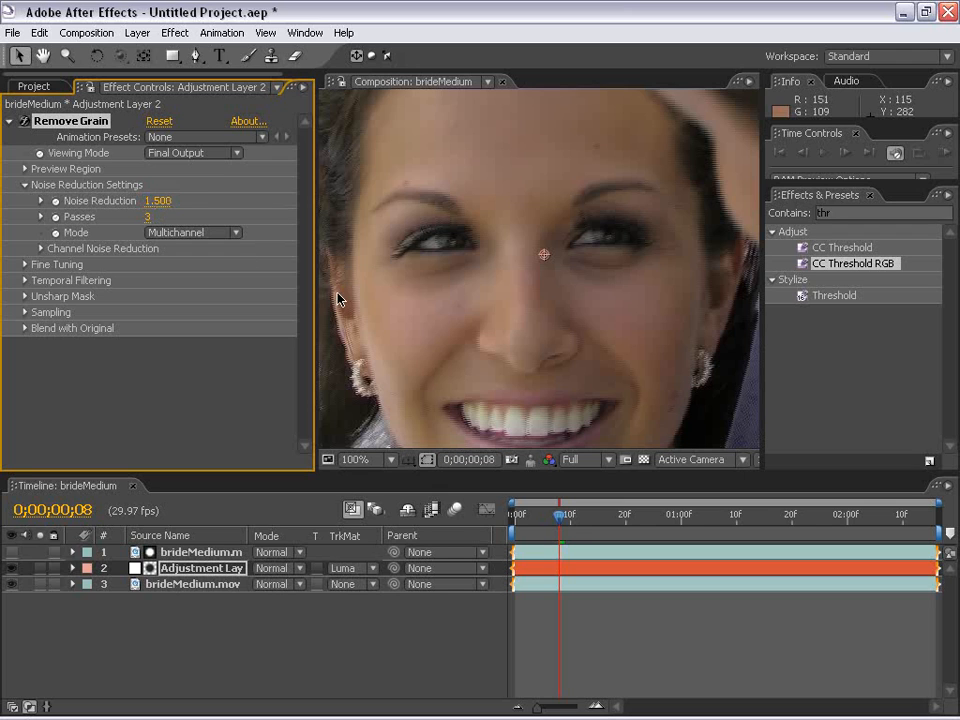
# Hide the adjustment layer and apply the Remove Grain effect to the bottom brideMedium.mov layer
pyautogui.click(12, 552)
pyautogui.click(12, 553)
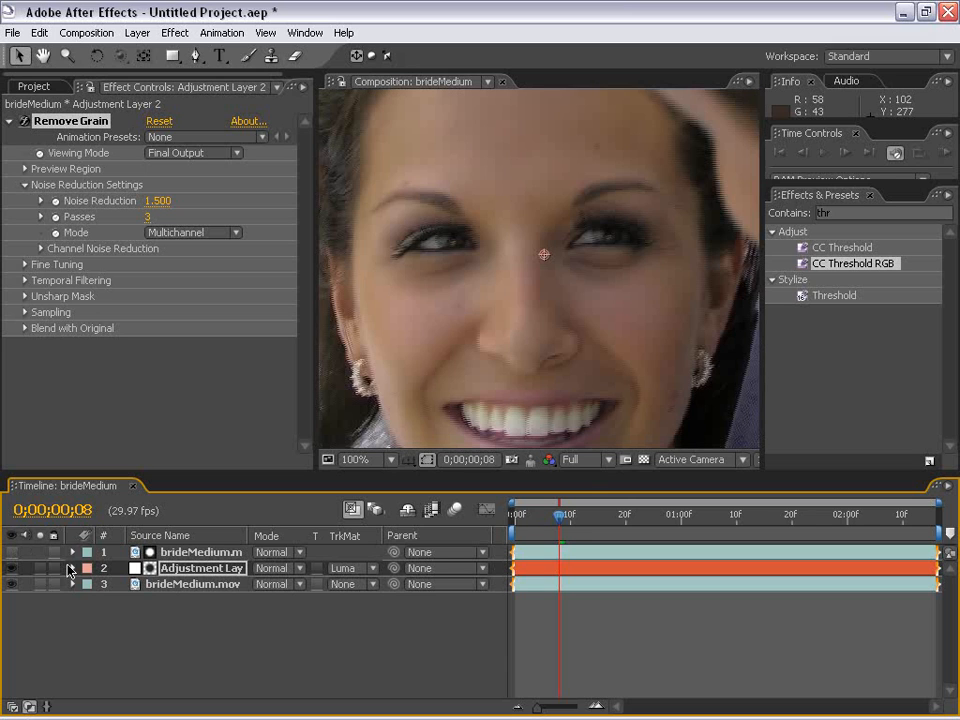
pyautogui.click(170, 584)
pyautogui.scroll(-1, 508, 328)
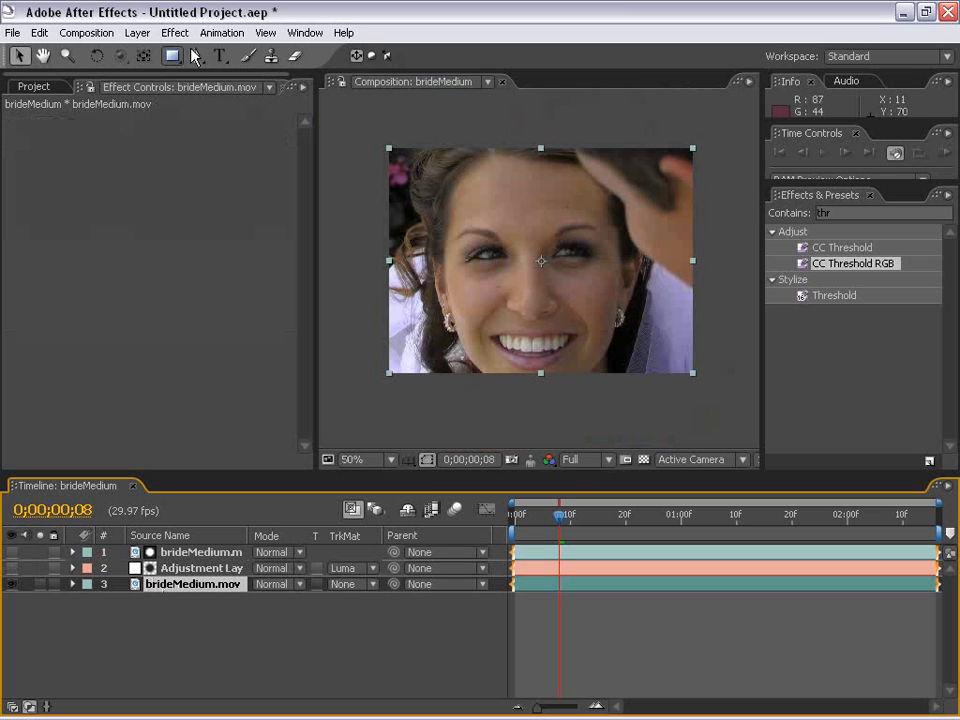
pyautogui.click(175, 32)
pyautogui.moveTo(244, 300)
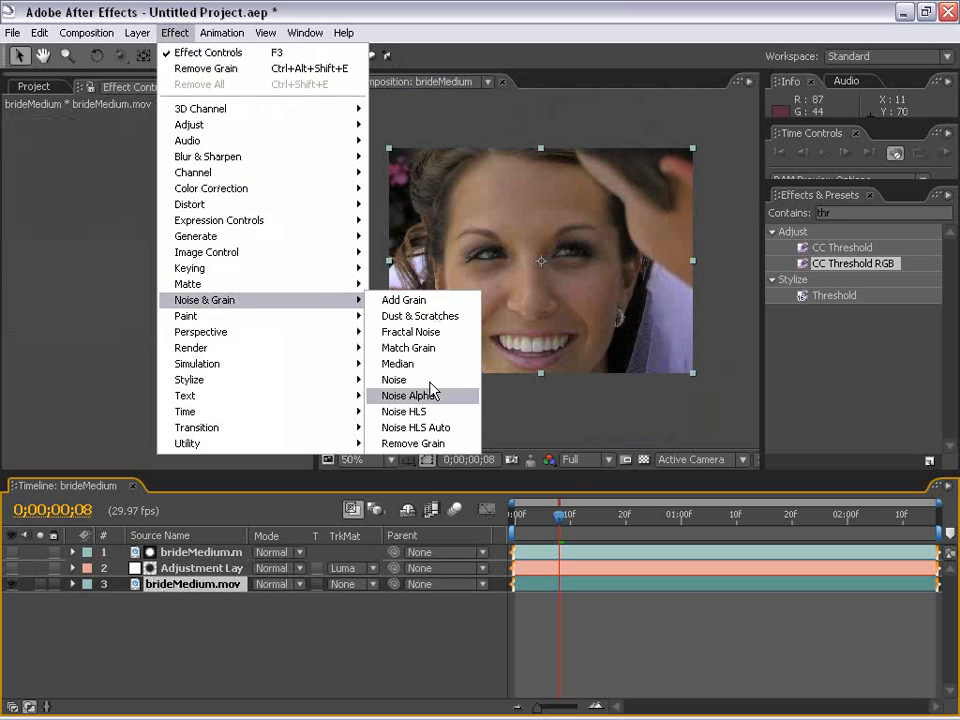
pyautogui.click(428, 443)
# Set the bottom layer's Remove Grain viewing mode to Final Output and expand its Preview Region settings
pyautogui.click(208, 153)
pyautogui.click(205, 204)
pyautogui.click(25, 169)
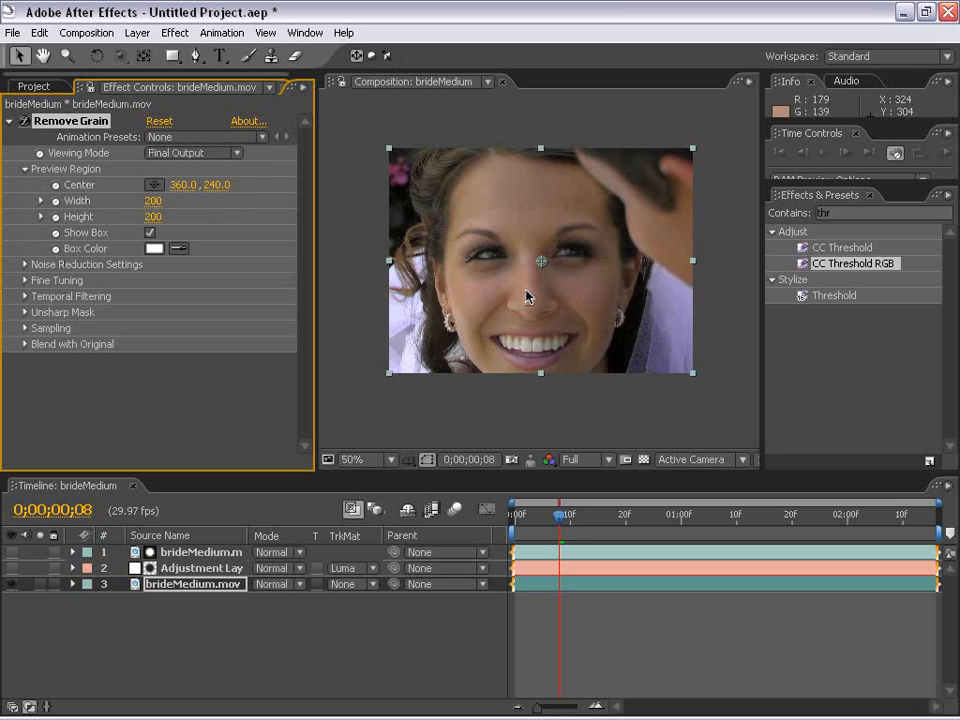
pyautogui.scroll(1, 527, 297)
pyautogui.press('h')
pyautogui.moveTo(427, 236); pyautogui.dragTo(546, 318)
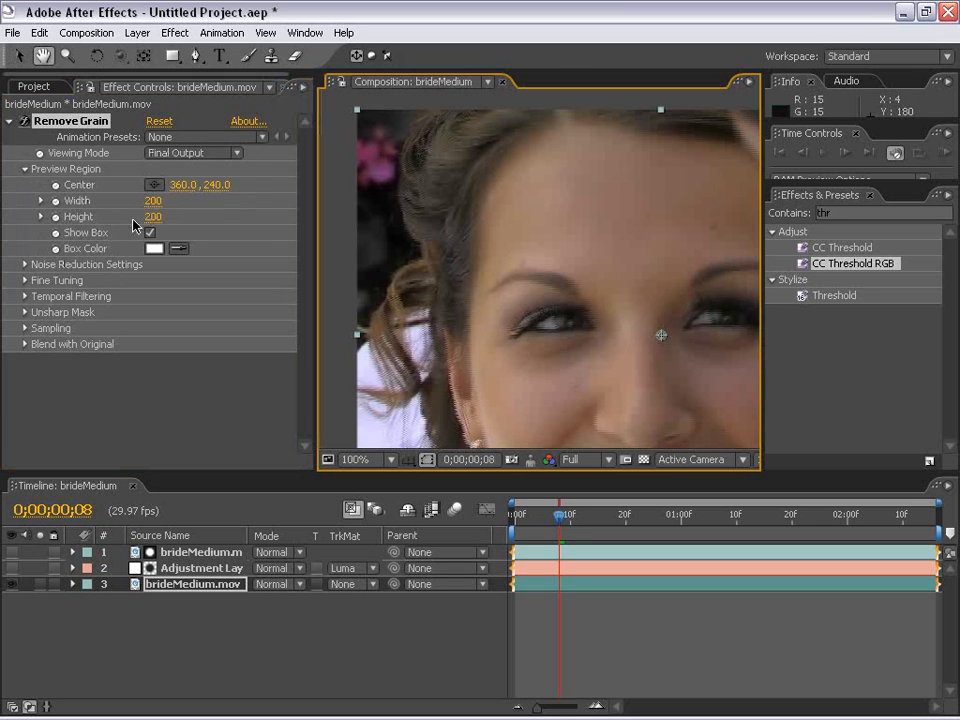
# Set Noise Reduction to 2 in the bottom layer's Remove Grain effect and inspect the face
pyautogui.click(25, 264)
pyautogui.click(158, 281)
pyautogui.write('2')
pyautogui.press('Return')
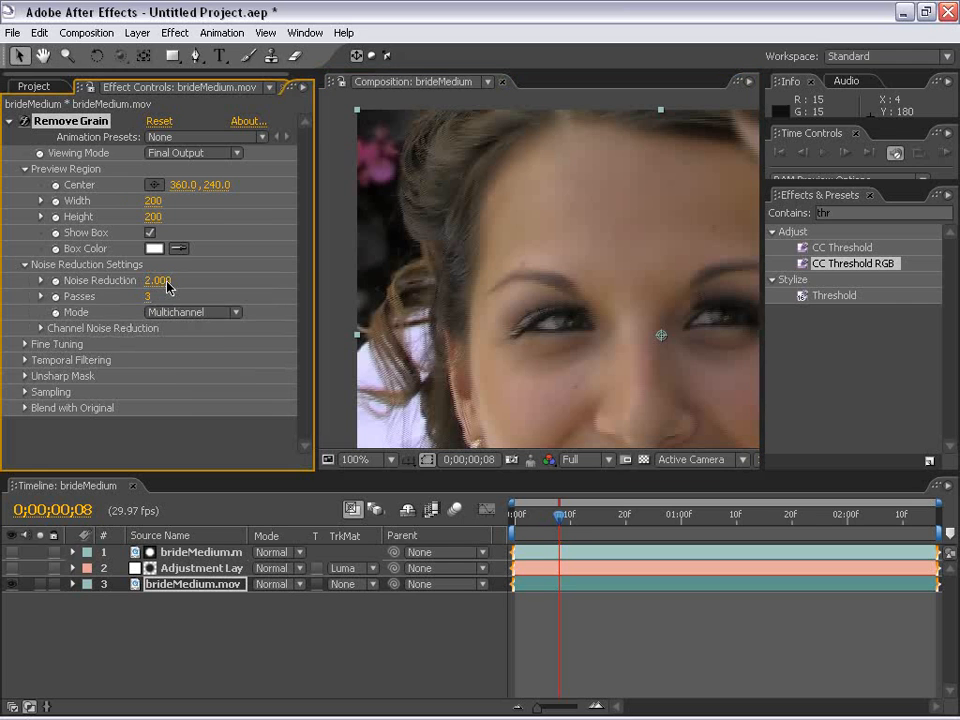
pyautogui.press('h')
pyautogui.moveTo(546, 328); pyautogui.dragTo(399, 360)
pyautogui.moveTo(423, 193); pyautogui.dragTo(446, 326)
pyautogui.moveTo(349, 409); pyautogui.dragTo(538, 276)
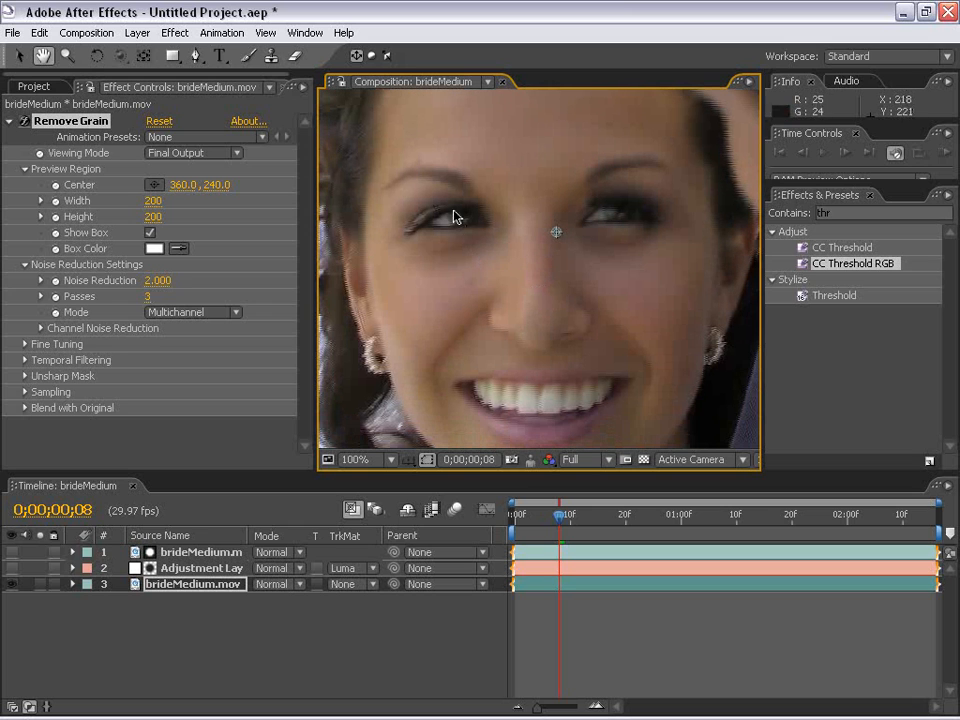
# Delete the Remove Grain effect from the bottom brideMedium.mov layer and view the whole frame with no layer selected
pyautogui.click(76, 126)
pyautogui.press('v')
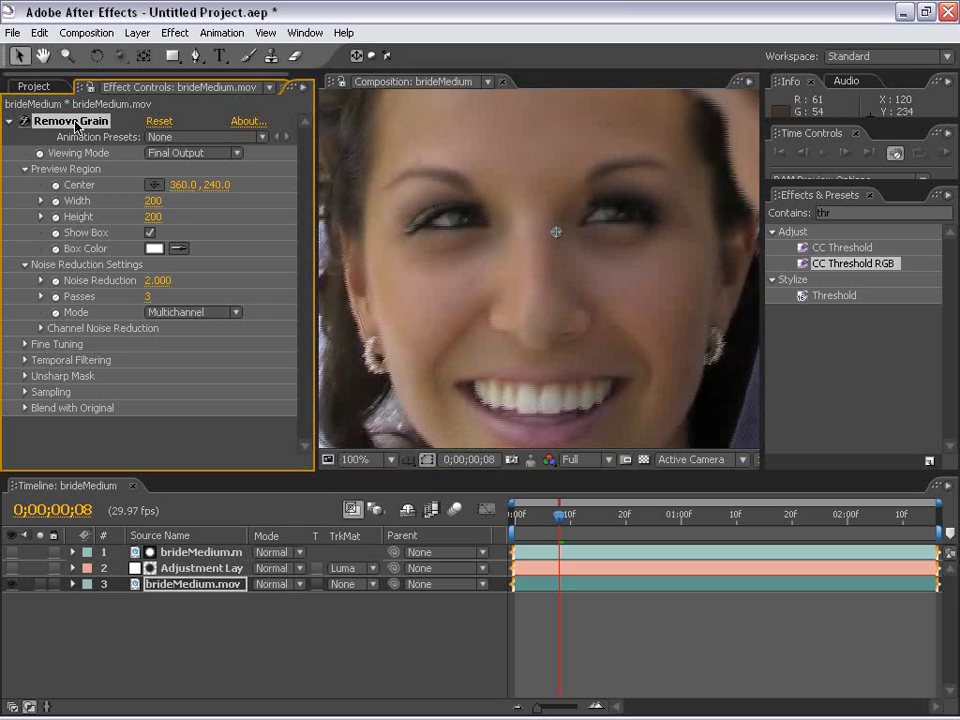
pyautogui.press('Delete')
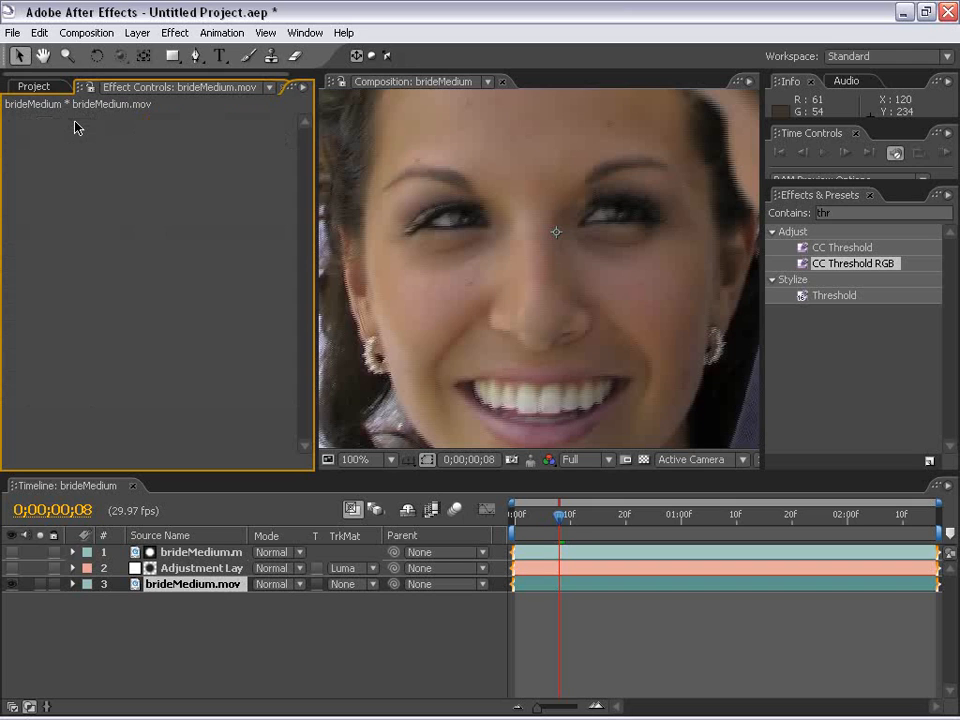
pyautogui.click(34, 87)
pyautogui.scroll(-1, 480, 293)
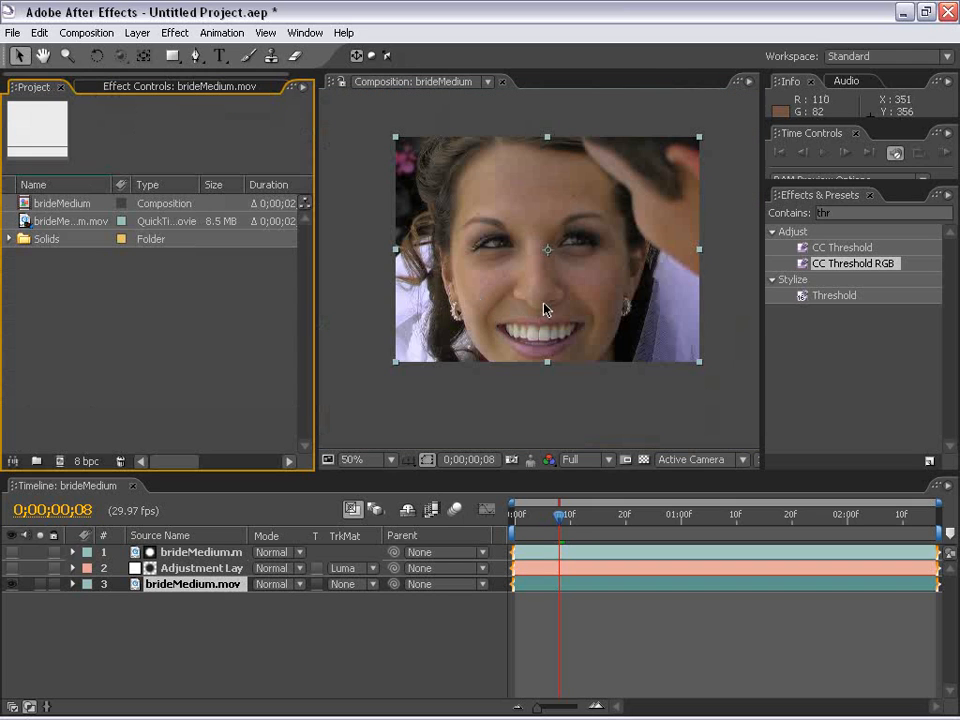
pyautogui.moveTo(593, 245); pyautogui.dragTo(557, 259)
pyautogui.click(550, 415)
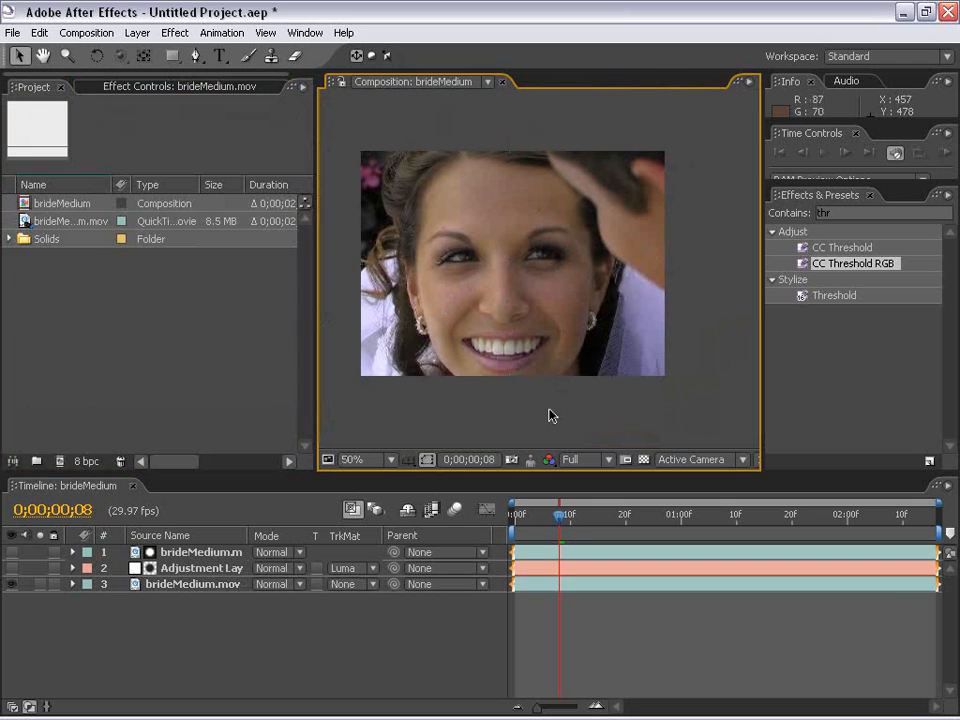
# Show the adjustment layer again and view the bride's face at 100%
pyautogui.click(168, 567)
pyautogui.press('h')
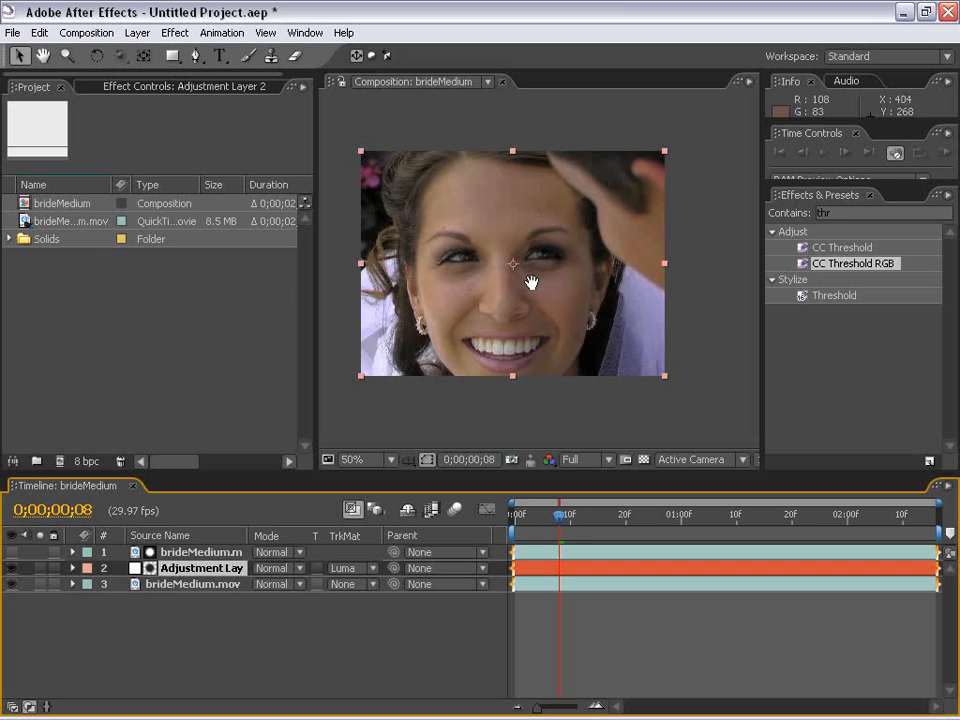
pyautogui.scroll(1, 531, 279)
pyautogui.moveTo(465, 302); pyautogui.dragTo(523, 326)
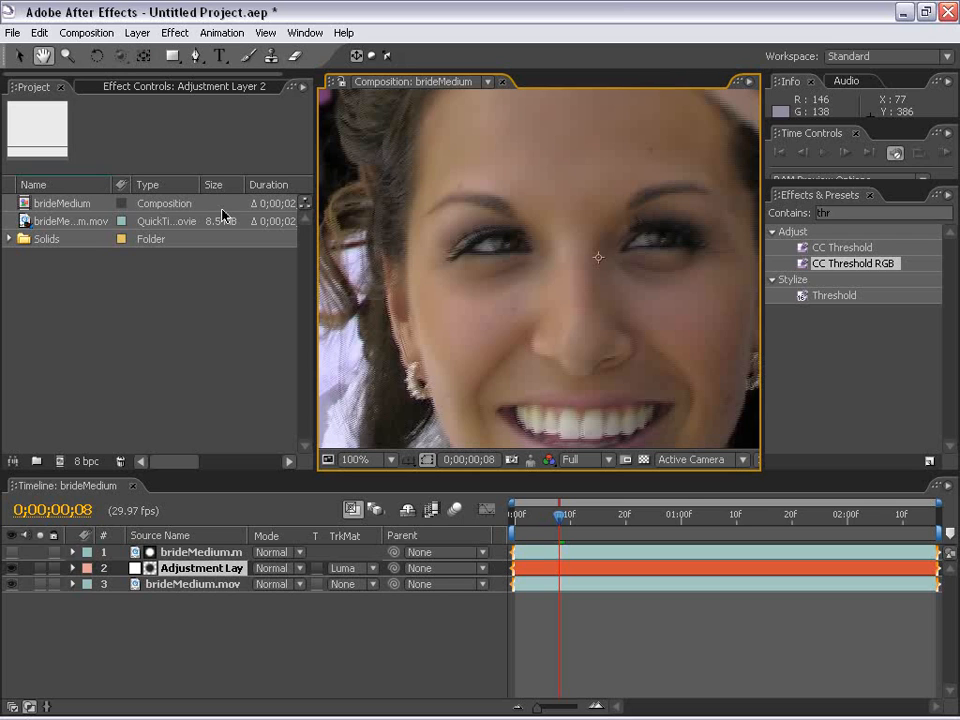
# Expand the adjustment layer's Remove Grain Fine Tuning and Temporal Filtering settings and enable temporal filtering
pyautogui.click(175, 87)
pyautogui.press('v')
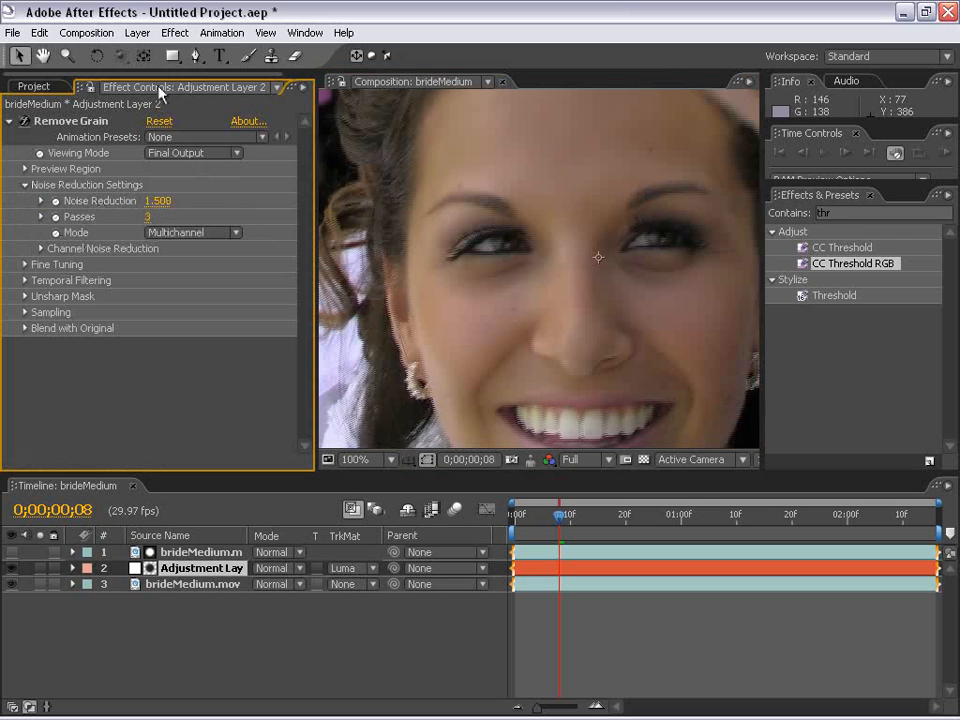
pyautogui.click(25, 265)
pyautogui.click(25, 344)
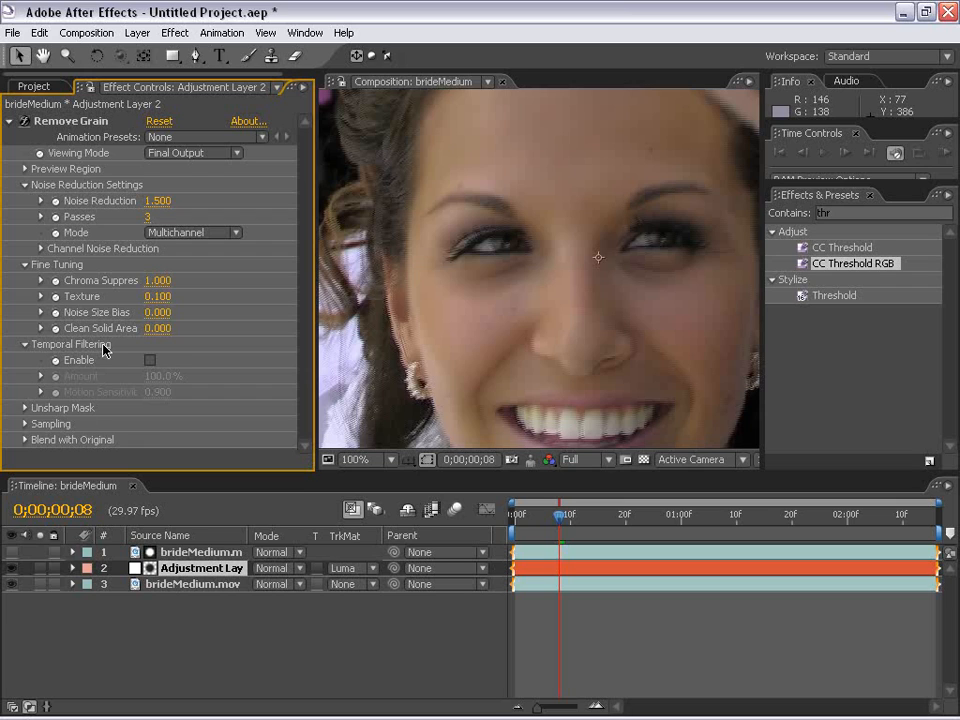
pyautogui.click(150, 360)
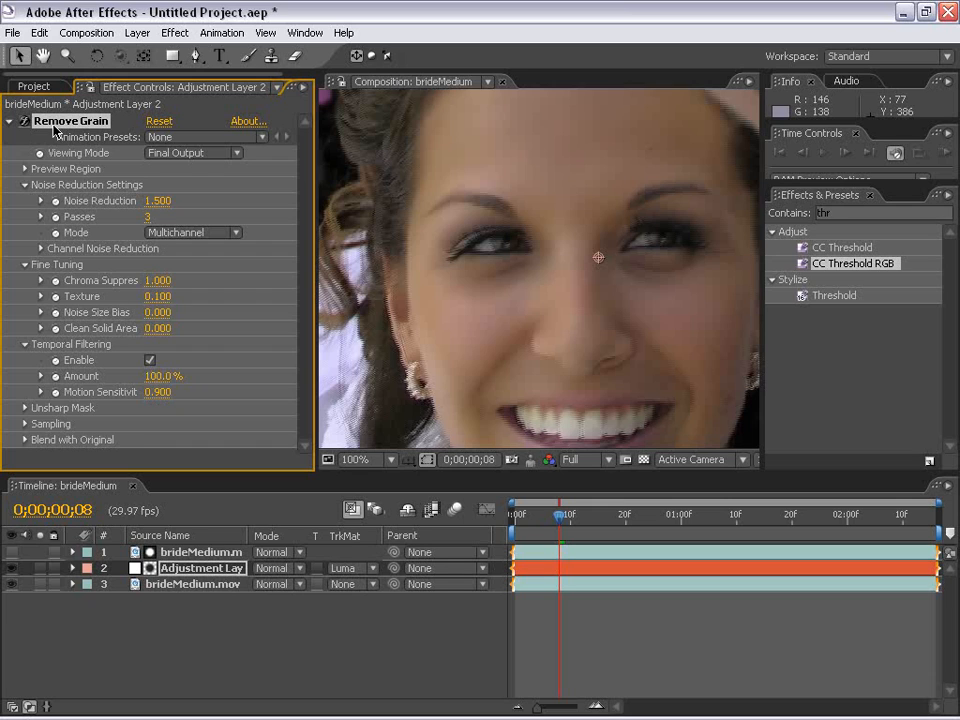
# Try Motion Sensitivity values of 0.9 and 0.95 in the Remove Grain temporal filtering settings
pyautogui.moveTo(161, 395); pyautogui.dragTo(207, 398)
pyautogui.click(157, 394)
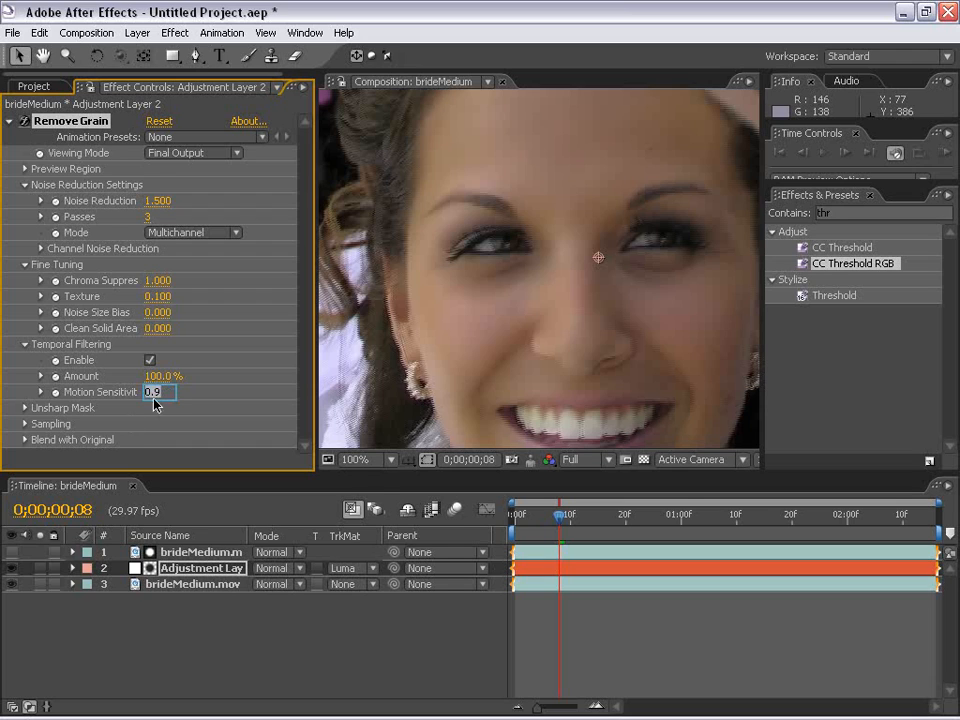
pyautogui.write('.9')
pyautogui.press('Return')
pyautogui.click(157, 392)
pyautogui.click(221, 412)
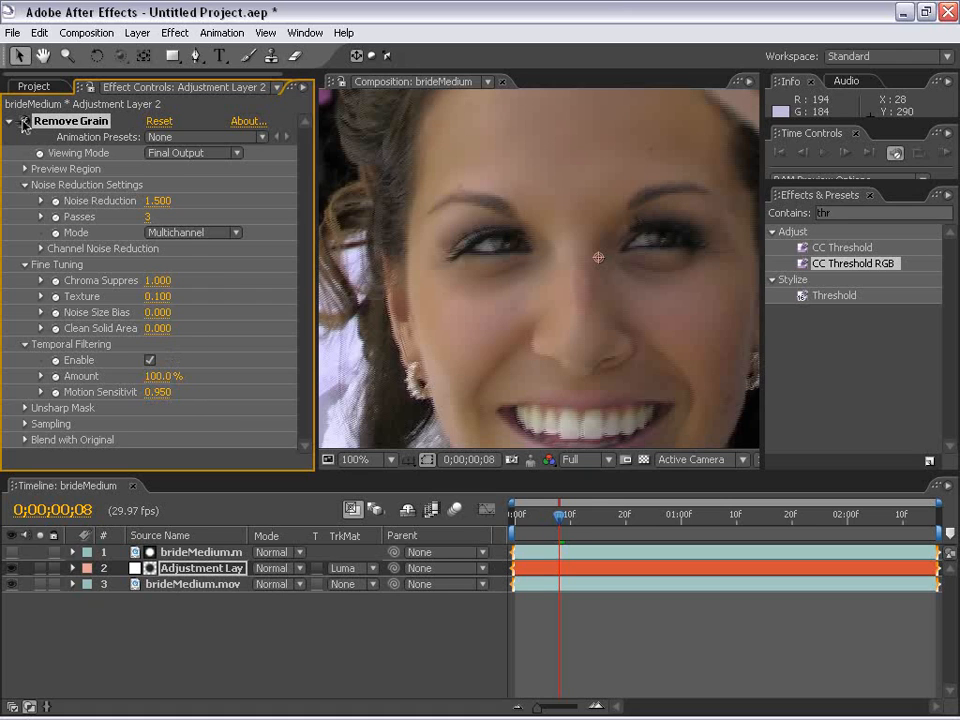
# Set the temporal filtering's Motion Sensitivity to 0.925
pyautogui.click(157, 392)
pyautogui.press('BackSpace')
pyautogui.write('.92')
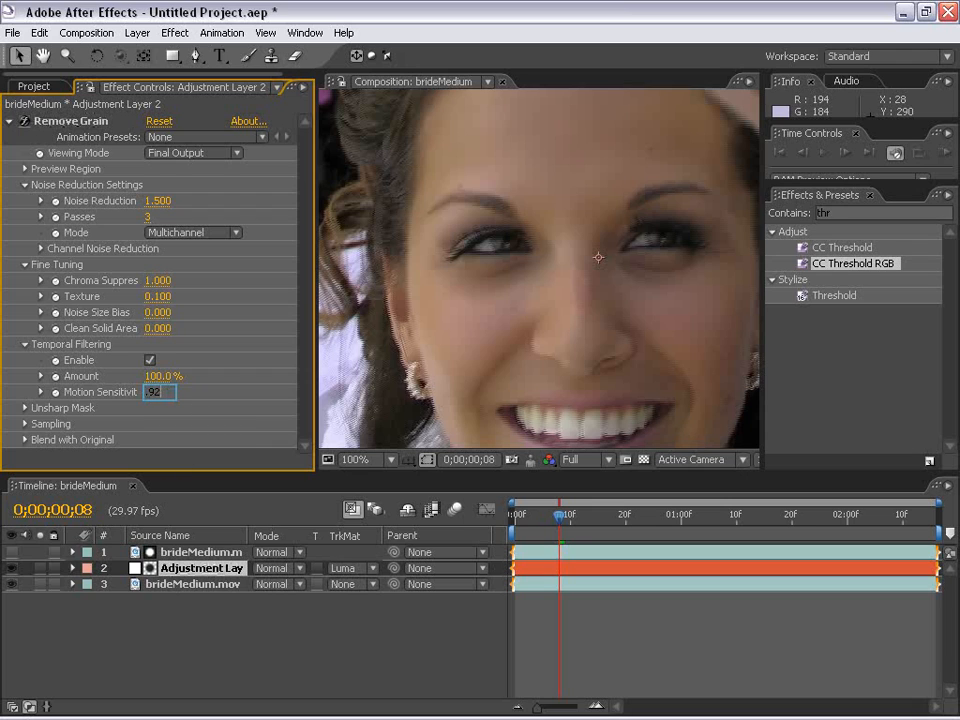
pyautogui.write('5')
pyautogui.press('Return')
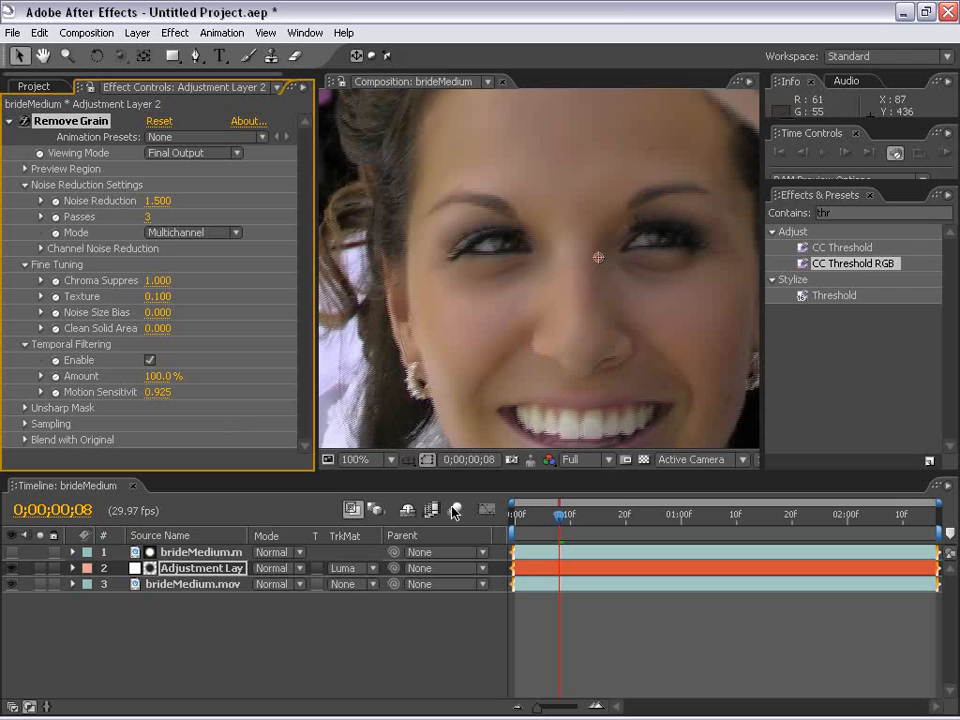
# Show the top brideMedium.mov layer and rename it matte
pyautogui.click(623, 621)
pyautogui.press('space')
pyautogui.moveTo(580, 361); pyautogui.dragTo(562, 273)
pyautogui.moveTo(570, 221); pyautogui.dragTo(574, 282)
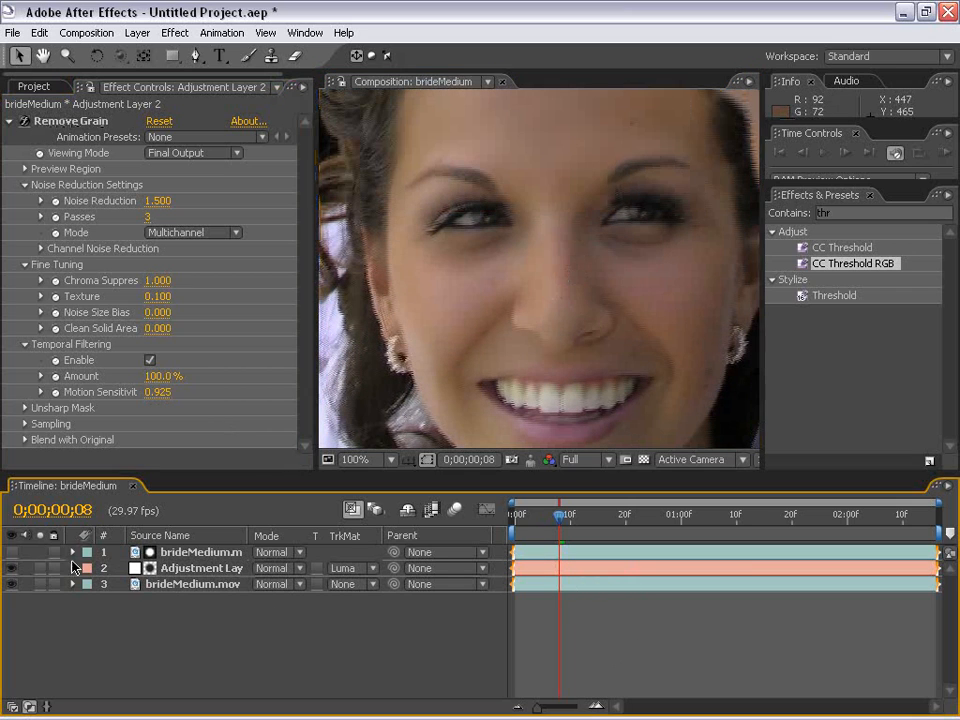
pyautogui.click(11, 552)
pyautogui.click(195, 553)
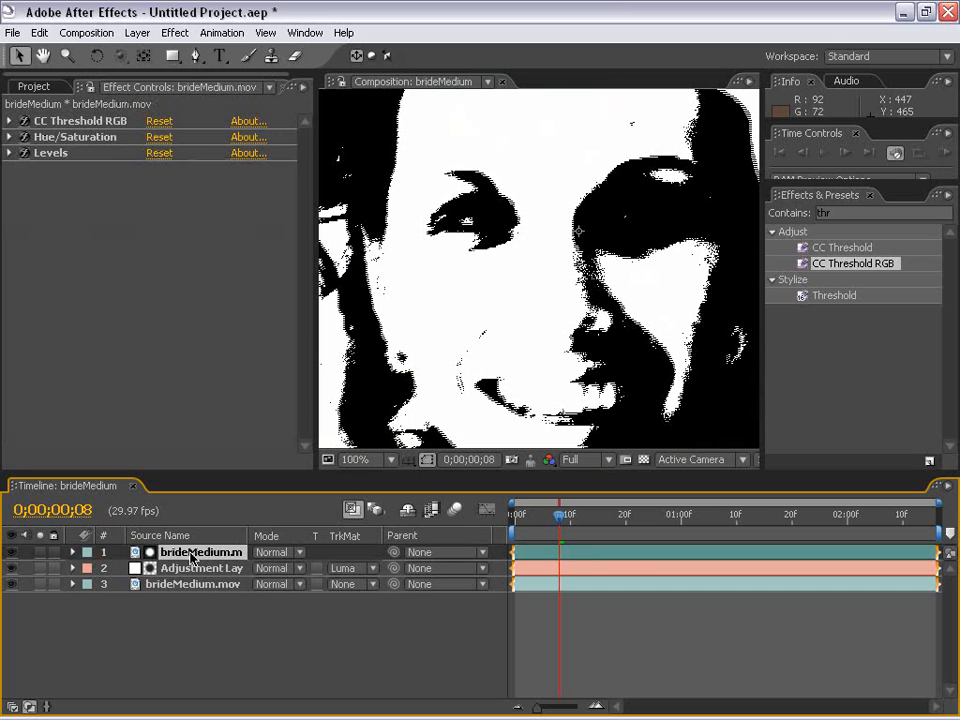
pyautogui.press('Return')
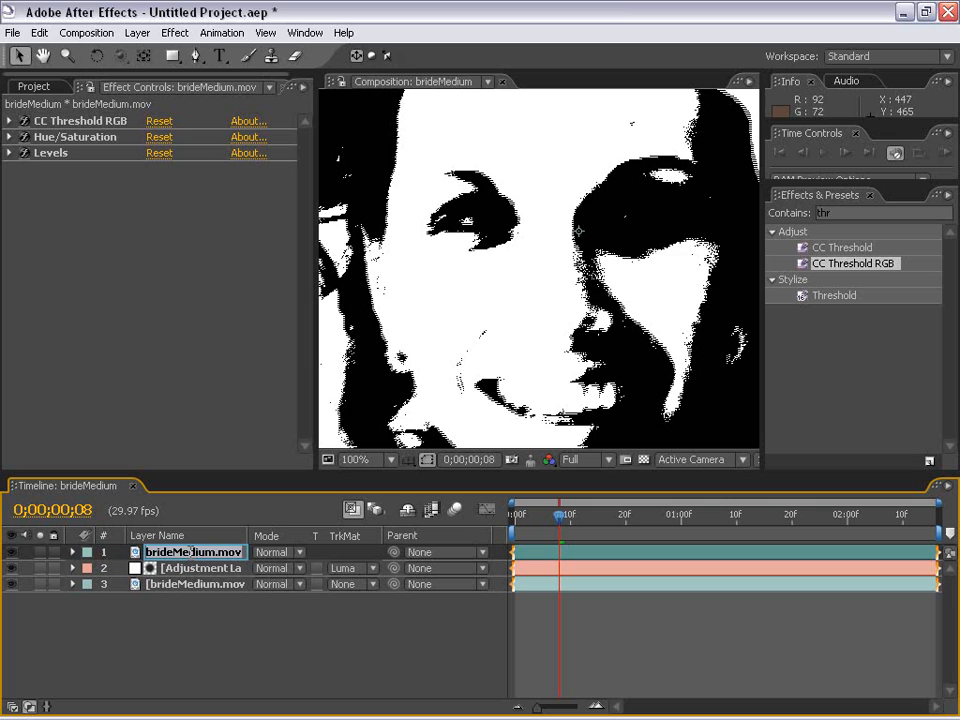
pyautogui.write('matte')
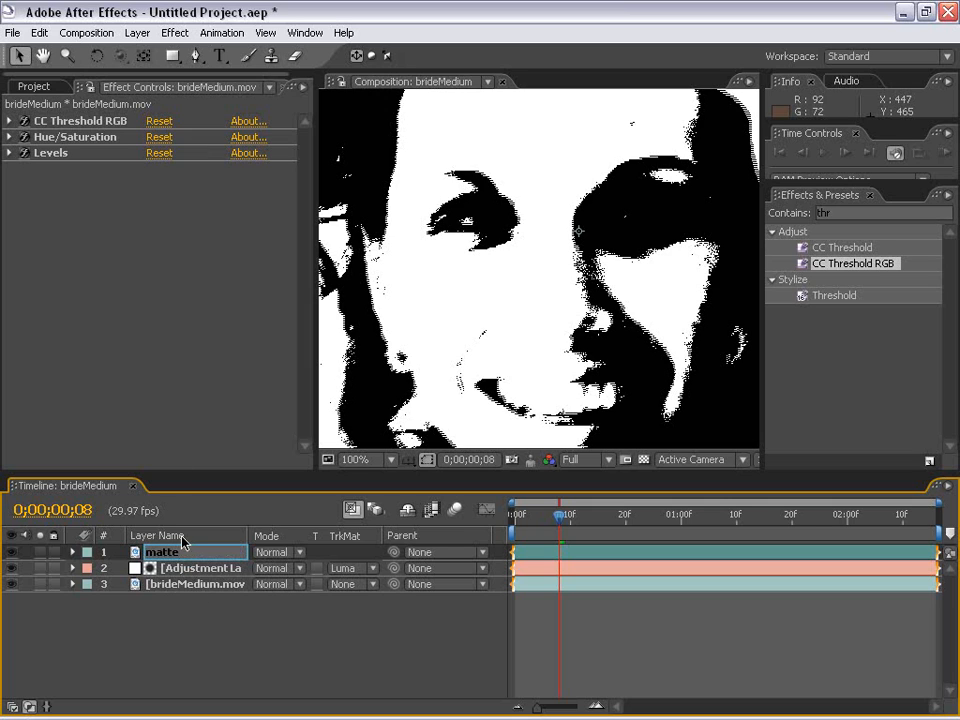
pyautogui.press('Return')
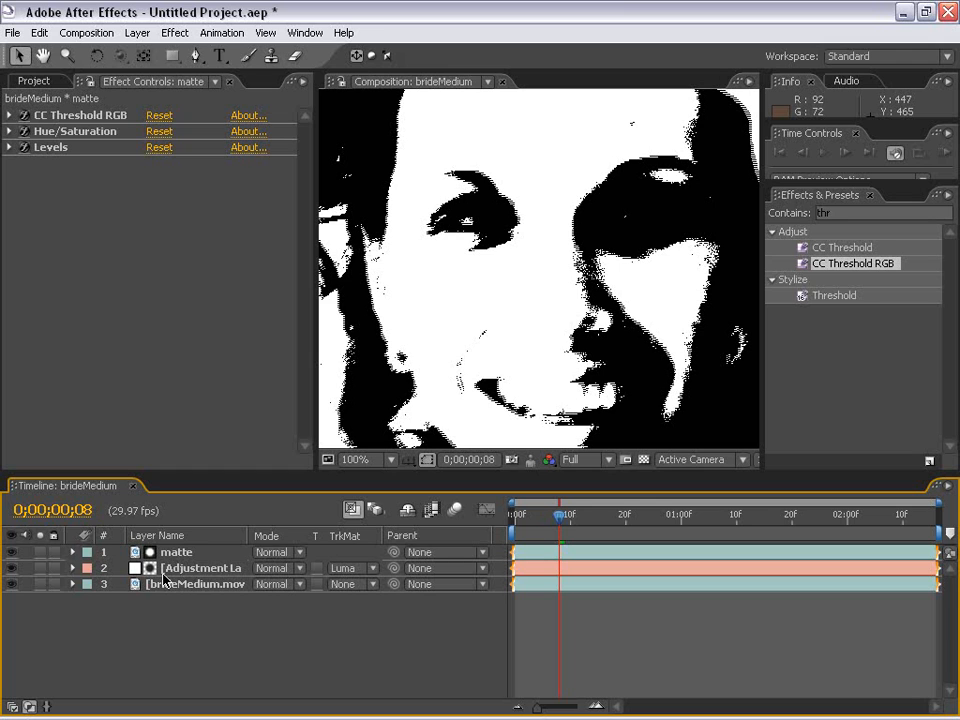
# Apply a Fast Blur effect to the matte layer with a Blurriness of 6
pyautogui.click(506, 436)
pyautogui.press('h')
pyautogui.moveTo(452, 275); pyautogui.dragTo(542, 313)
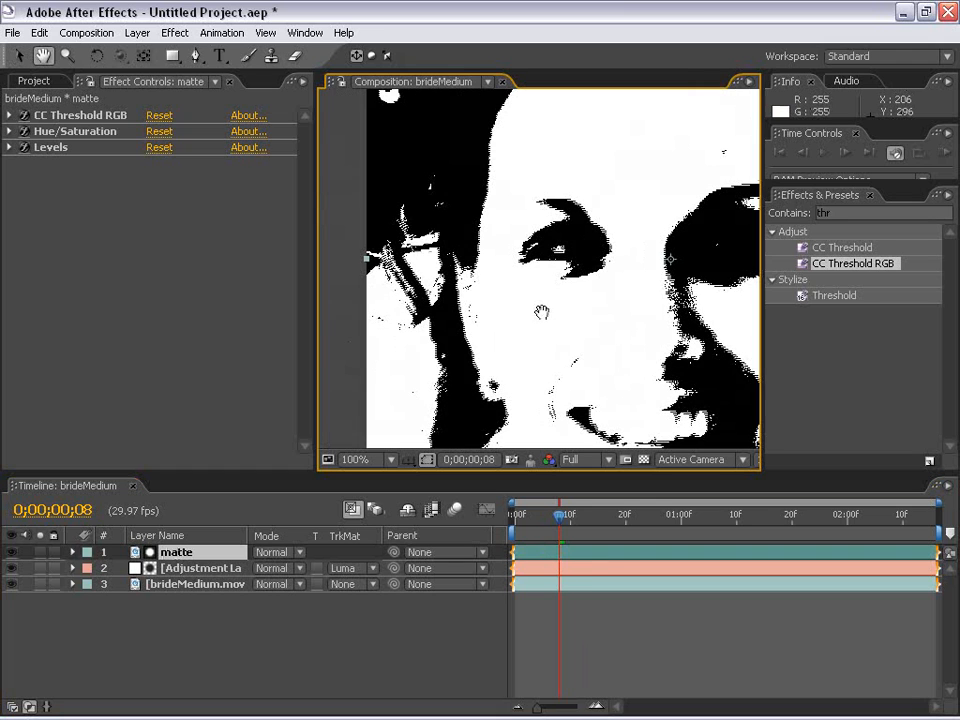
pyautogui.moveTo(720, 264); pyautogui.dragTo(598, 275)
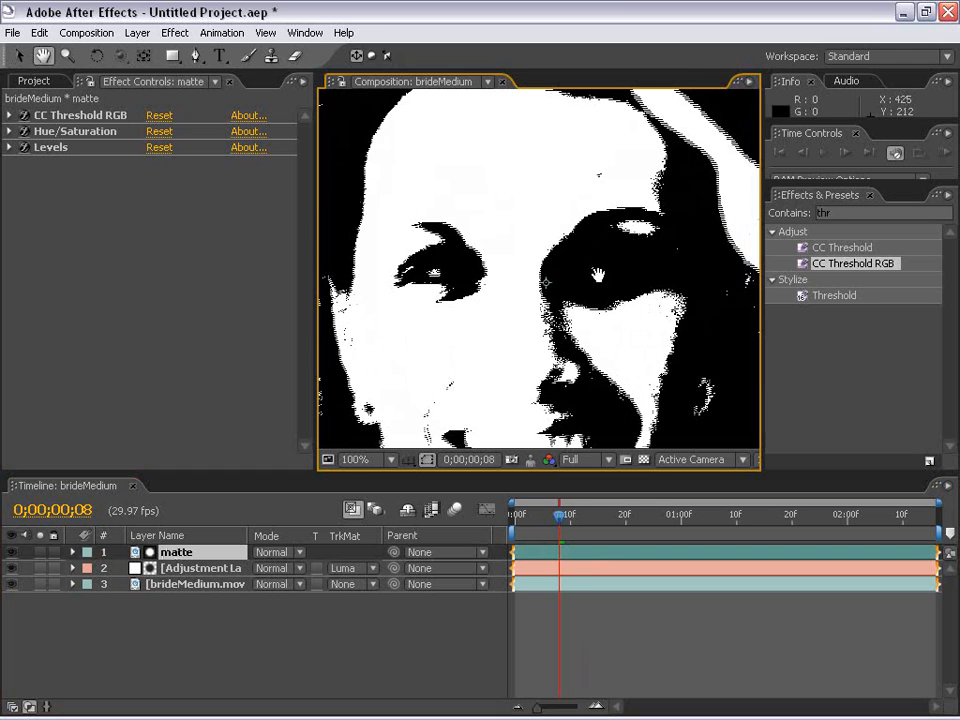
pyautogui.click(175, 33)
pyautogui.moveTo(270, 156)
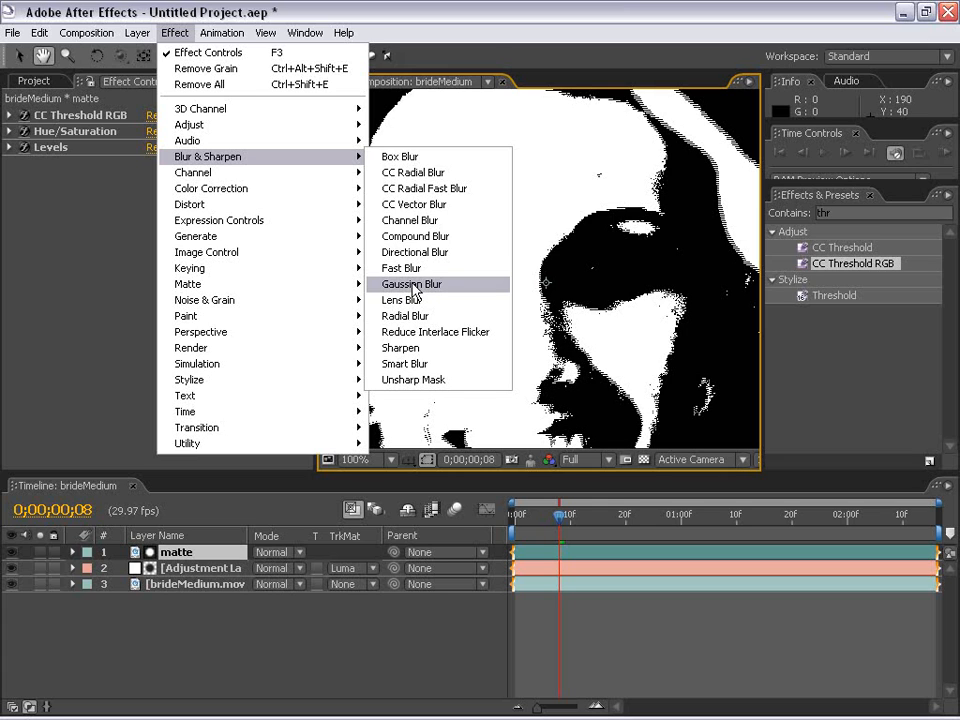
pyautogui.click(408, 269)
pyautogui.click(150, 195)
pyautogui.write('6')
pyautogui.press('Return')
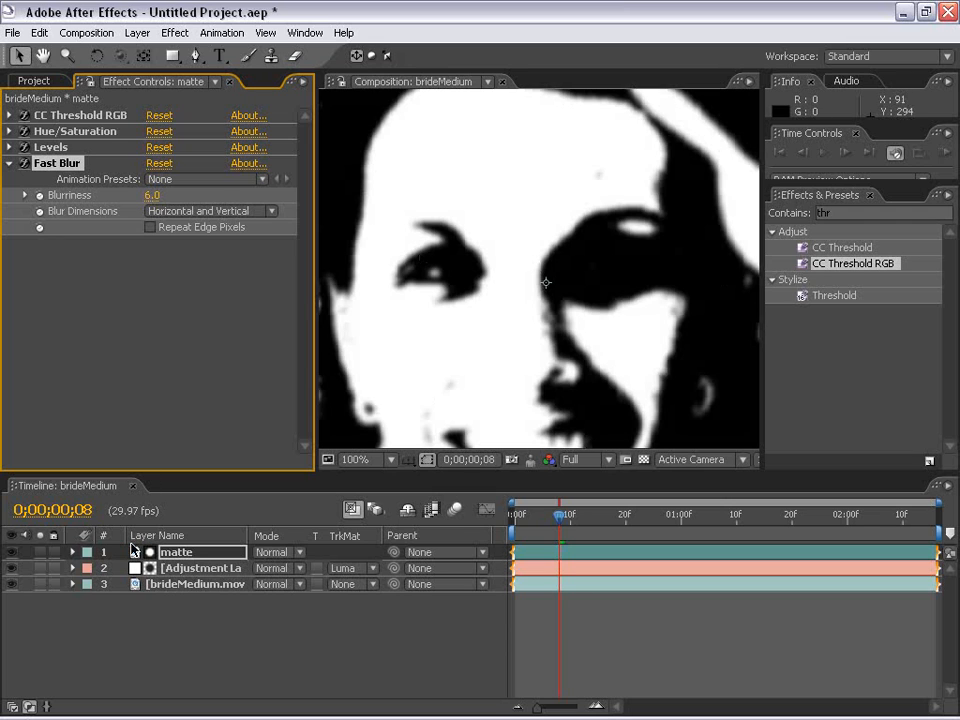
# Hide the matte layer and examine the skin around the bride's eye at 200%
pyautogui.click(11, 552)
pyautogui.press('h')
pyautogui.moveTo(426, 298); pyautogui.dragTo(545, 324)
pyautogui.moveTo(405, 223); pyautogui.dragTo(490, 275)
pyautogui.scroll(1, 551, 315)
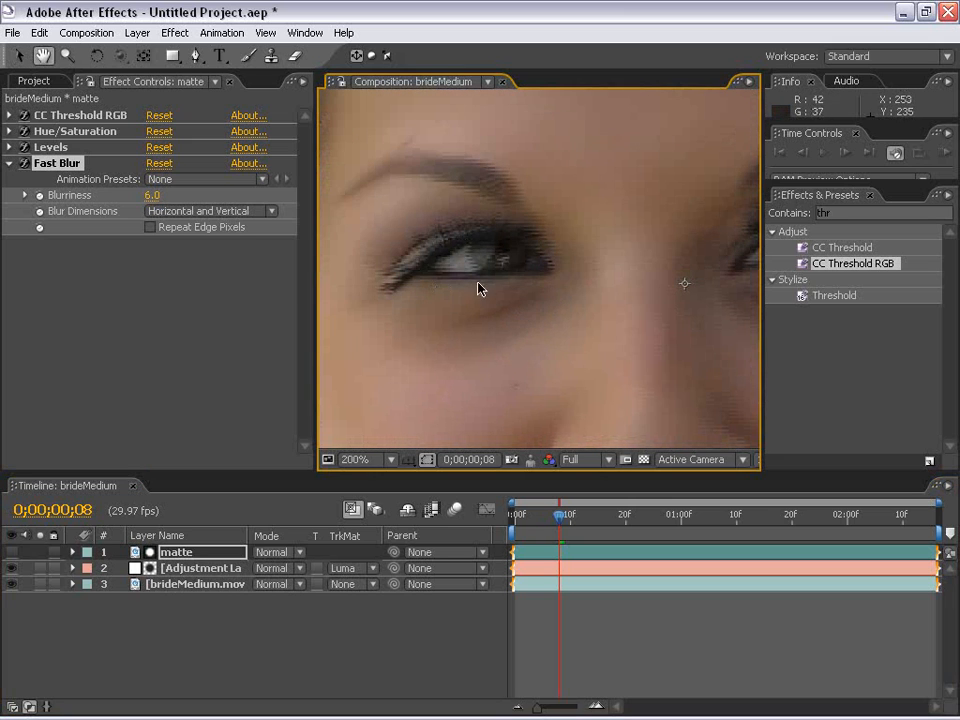
# Examine the smoothed skin around the bride's nose, mouth and eyes at different magnifications
pyautogui.scroll(-1, 499, 272)
pyautogui.moveTo(646, 375); pyautogui.dragTo(532, 340)
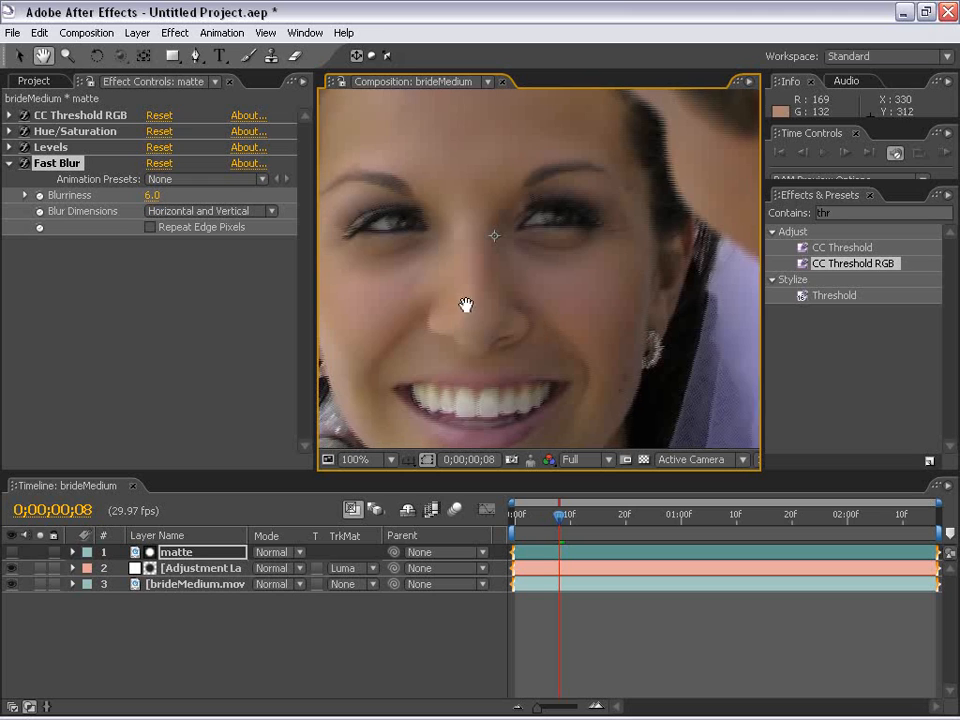
pyautogui.moveTo(465, 306); pyautogui.dragTo(519, 313)
pyautogui.moveTo(467, 385); pyautogui.dragTo(514, 415)
pyautogui.scroll(1, 498, 298)
pyautogui.scroll(-1, 509, 290)
pyautogui.moveTo(523, 328); pyautogui.dragTo(574, 285)
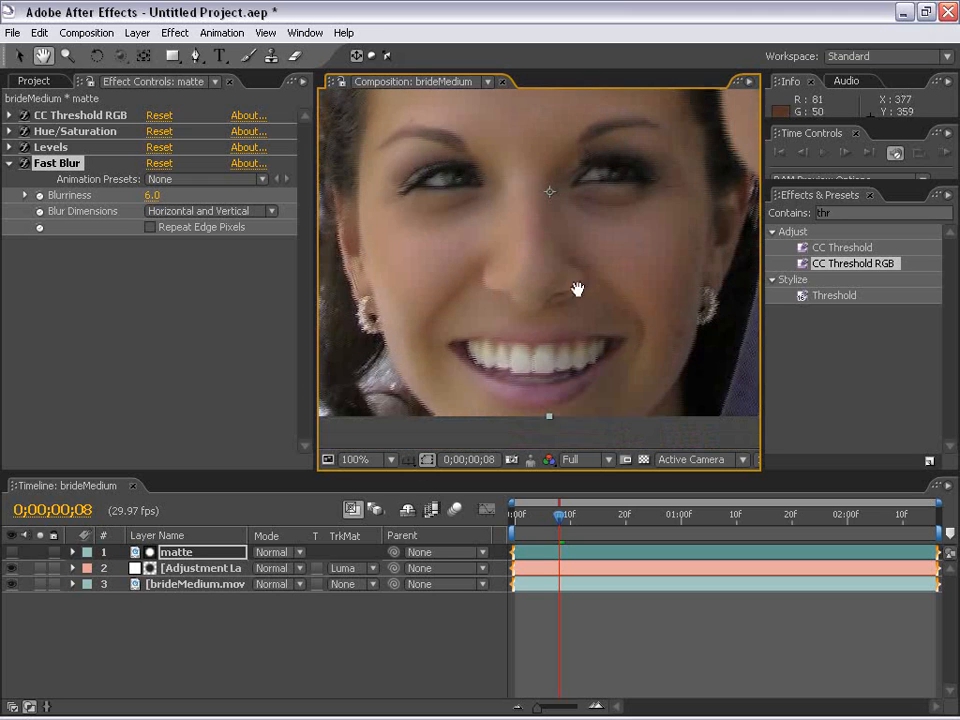
pyautogui.moveTo(401, 364); pyautogui.dragTo(509, 176)
pyautogui.scroll(1, 509, 176)
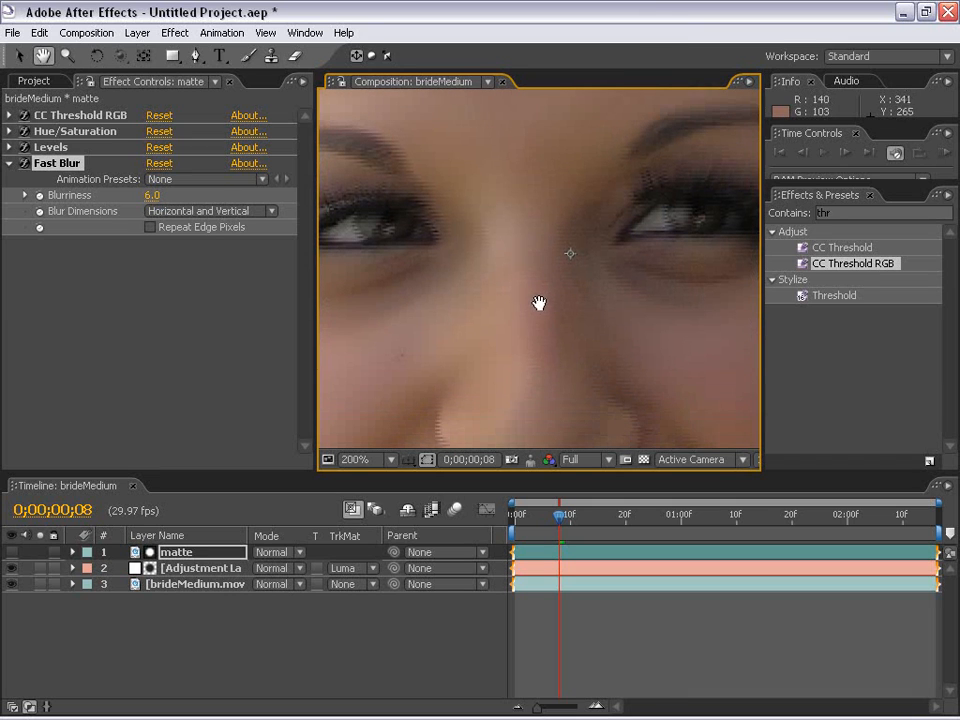
# Toggle the adjustment layer's visibility to compare the face with and without smoothing, both close up and in full frame
pyautogui.click(12, 568)
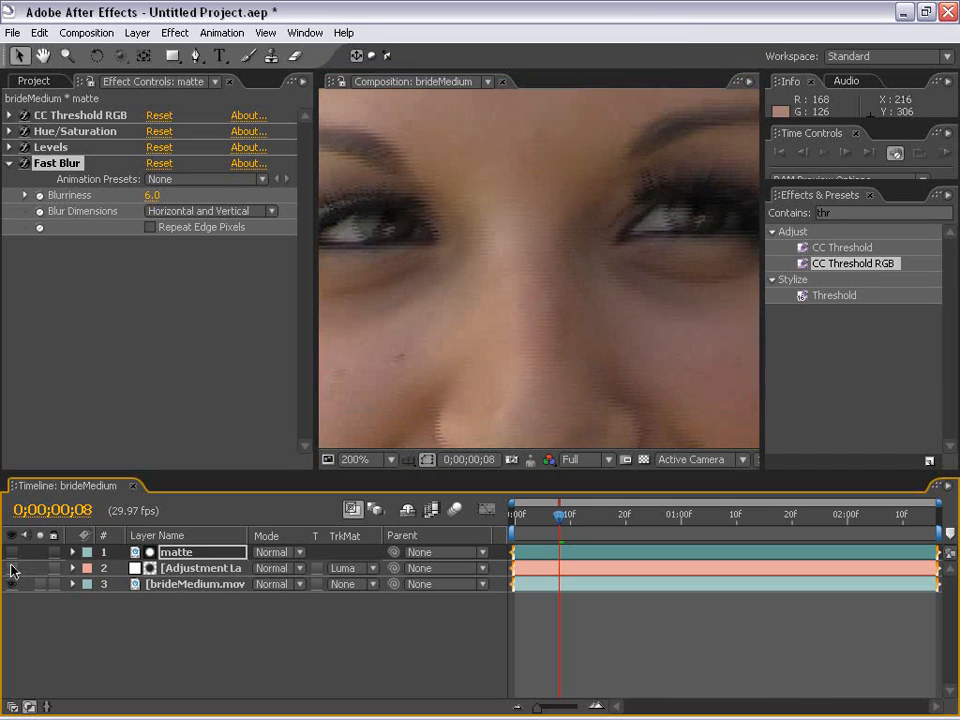
pyautogui.scroll(-1, 720, 257)
pyautogui.moveTo(560, 355); pyautogui.dragTo(559, 279)
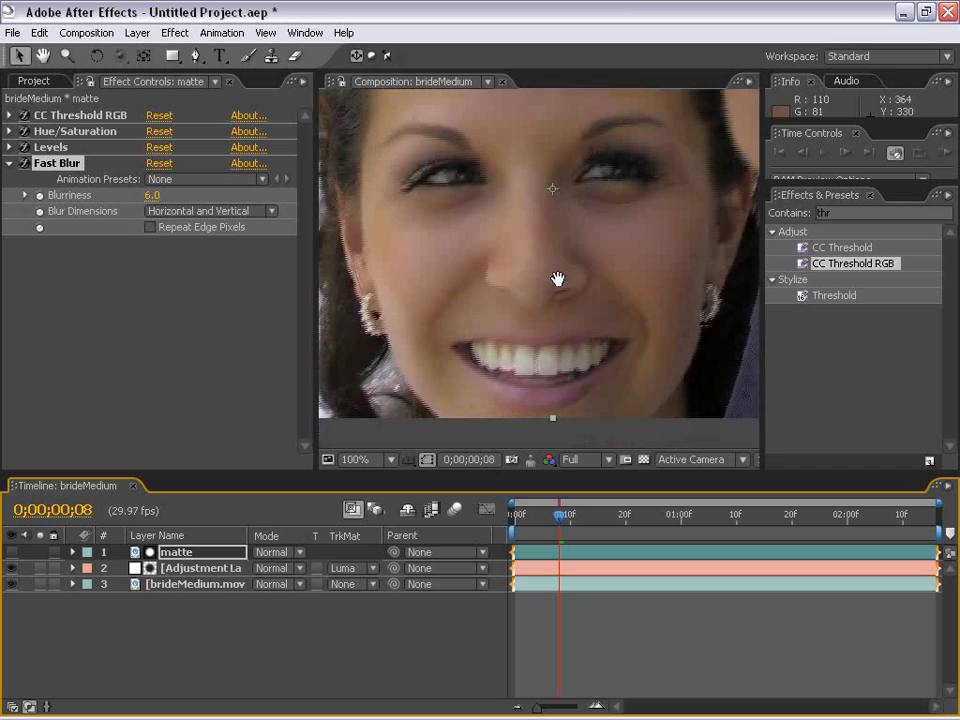
pyautogui.scroll(-1, 557, 337)
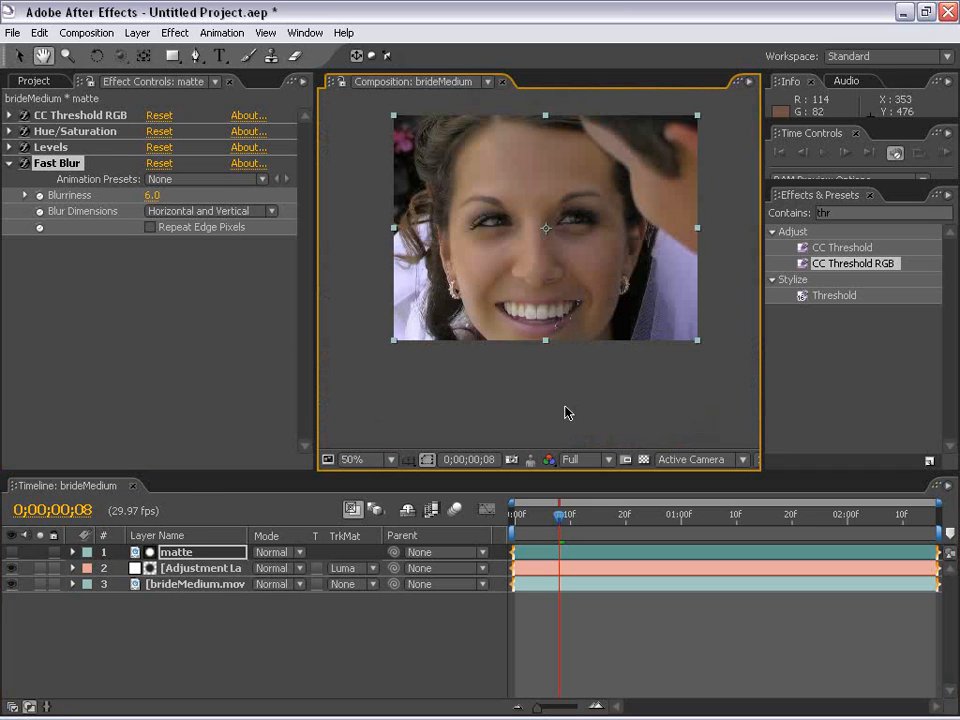
pyautogui.click(487, 405)
pyautogui.click(11, 569)
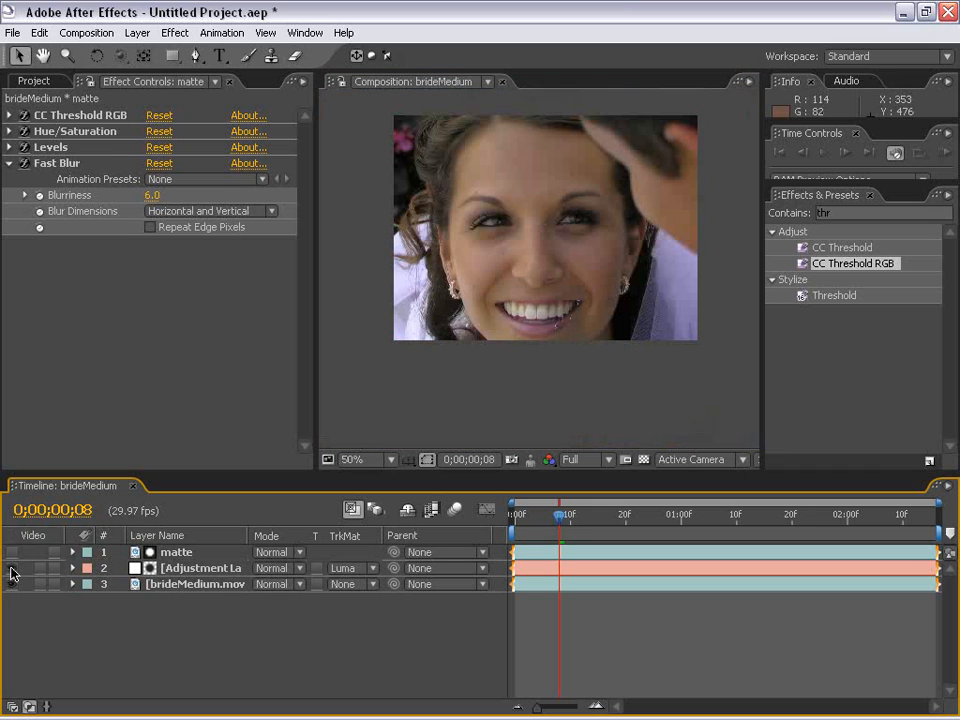
pyautogui.click(11, 569)
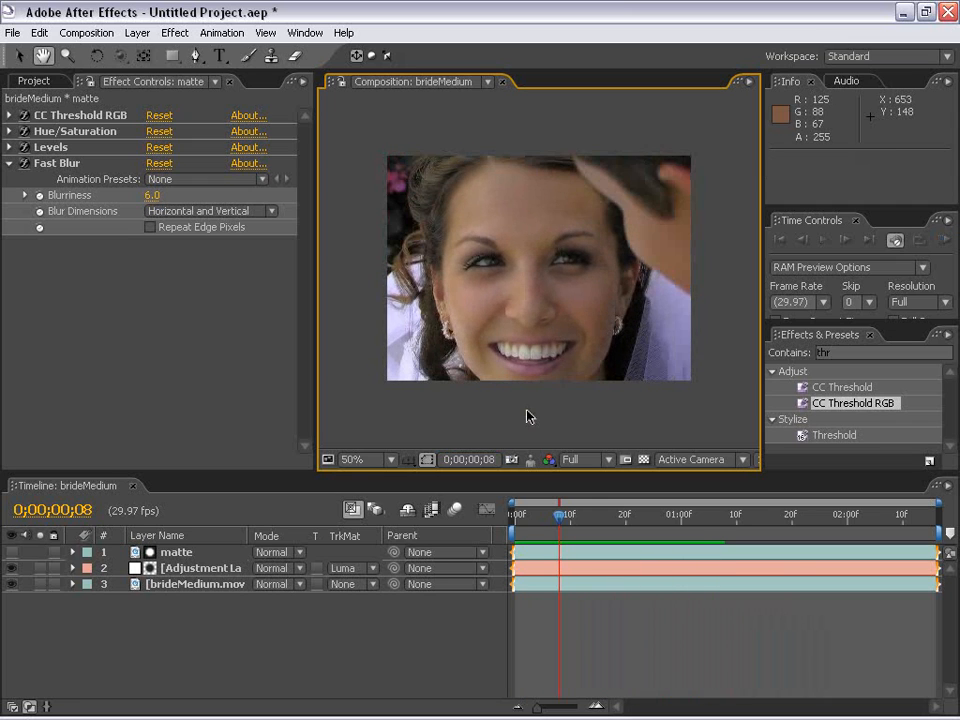
# Maximize the composition viewer and examine the smoothed face at 100%
pyautogui.press('`')
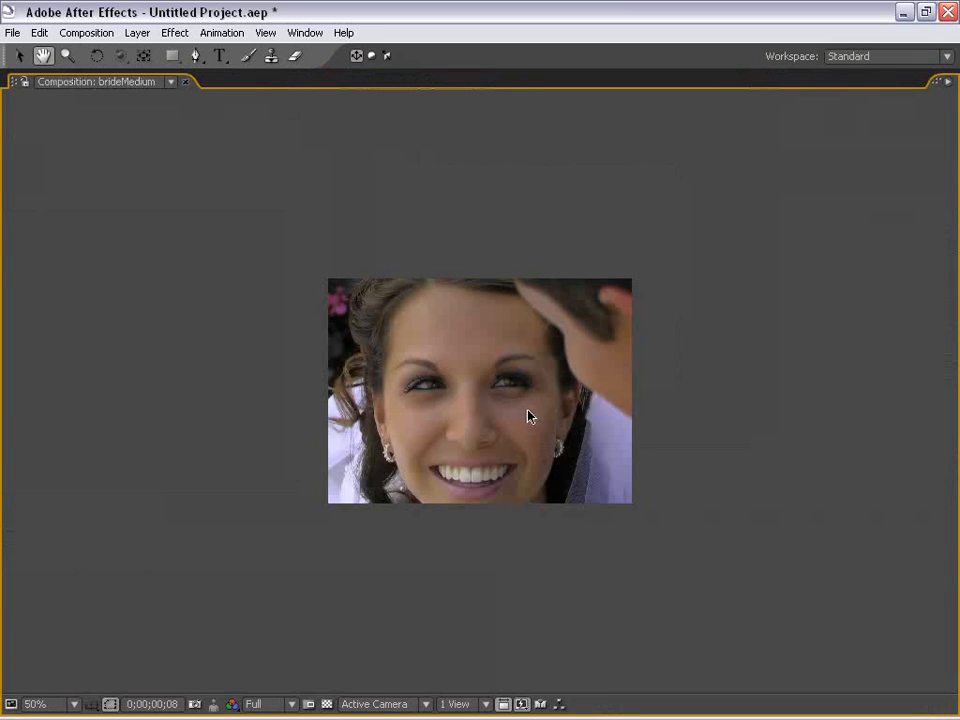
pyautogui.scroll(1, 430, 471)
pyautogui.moveTo(514, 508); pyautogui.dragTo(452, 450)
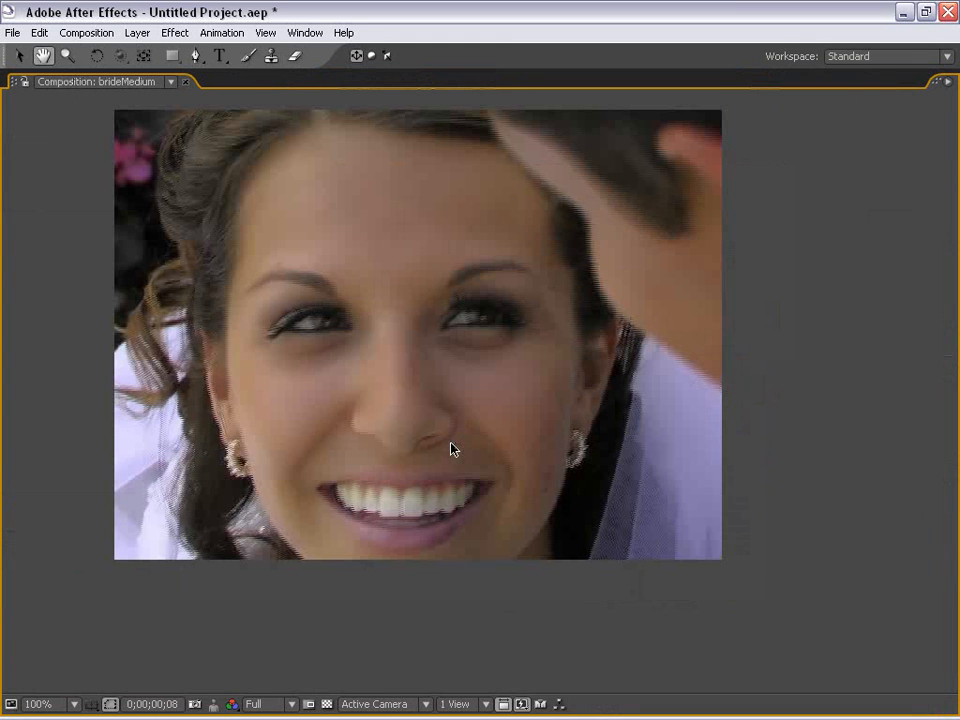
# Preview the smoothed clip, restore the panel layout and move the current time to 0;00;00;16
pyautogui.press('KP_0')
pyautogui.click(452, 450)
pyautogui.moveTo(566, 516); pyautogui.dragTo(598, 520)
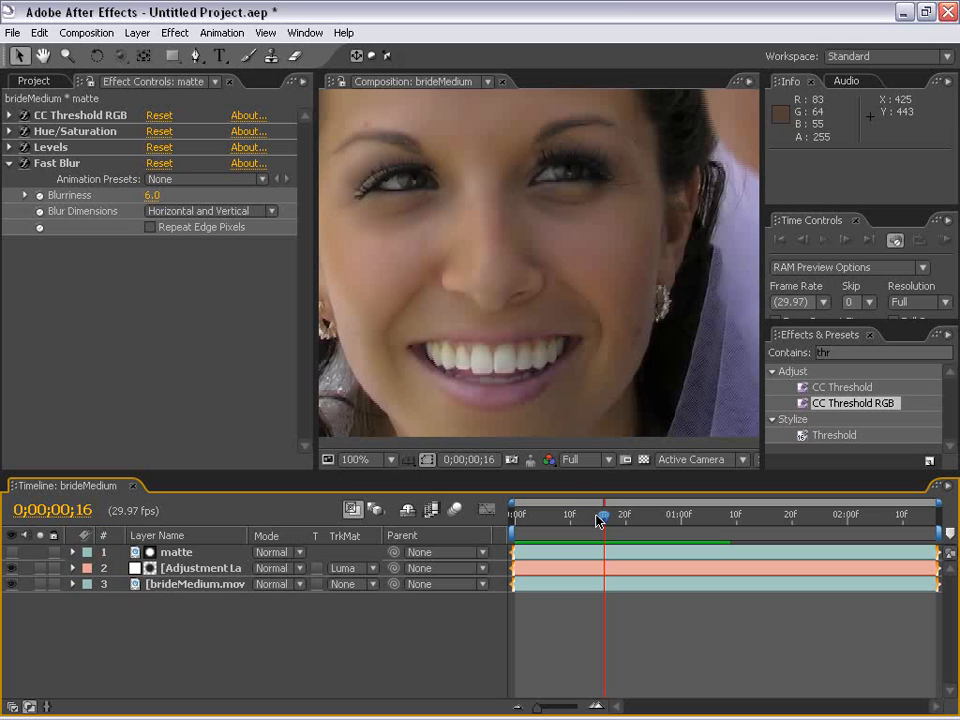
# Examine the smoothed skin around the bride's nose, mouth and cheek at 200% and 400% magnification
pyautogui.press('h')
pyautogui.scroll(1, 435, 287)
pyautogui.moveTo(368, 352); pyautogui.dragTo(491, 251)
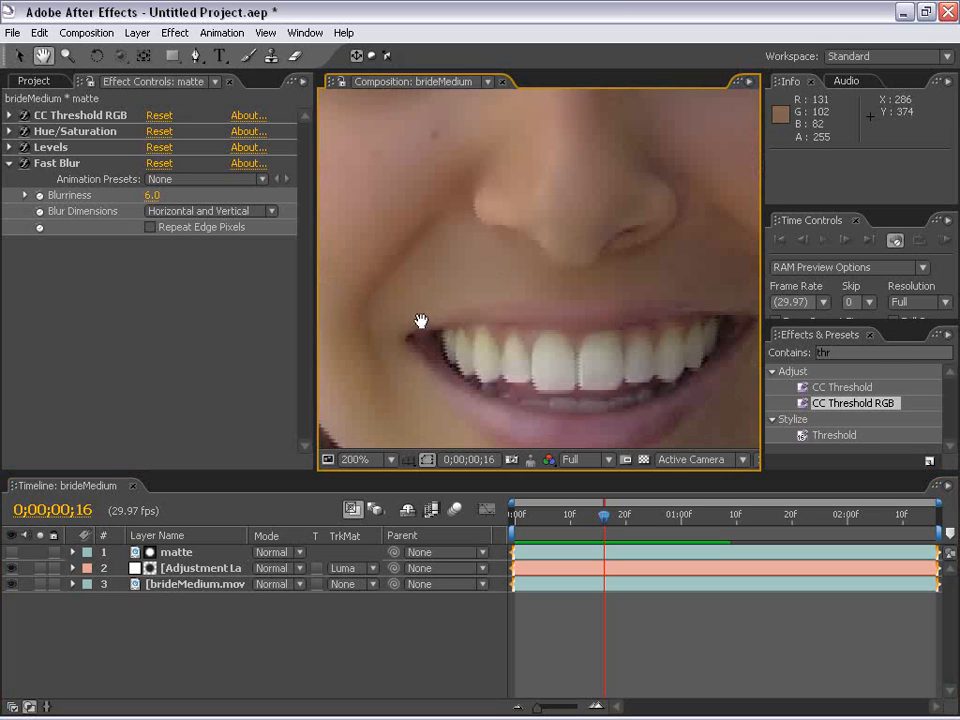
pyautogui.moveTo(418, 371); pyautogui.dragTo(355, 221)
pyautogui.moveTo(662, 192); pyautogui.dragTo(508, 272)
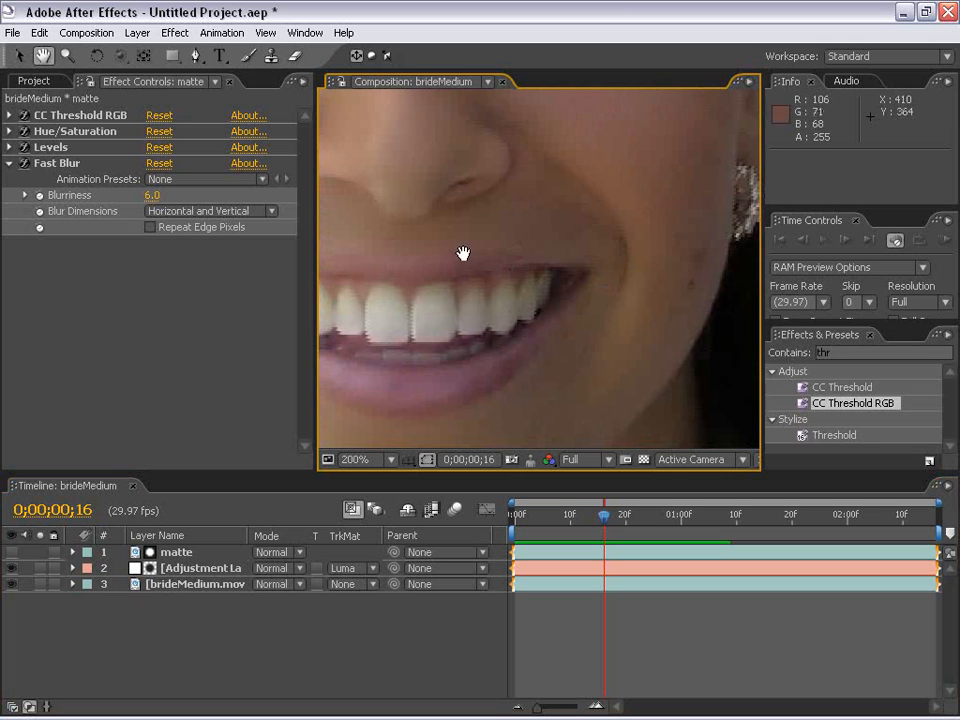
pyautogui.scroll(1, 499, 326)
pyautogui.moveTo(632, 328); pyautogui.dragTo(502, 313)
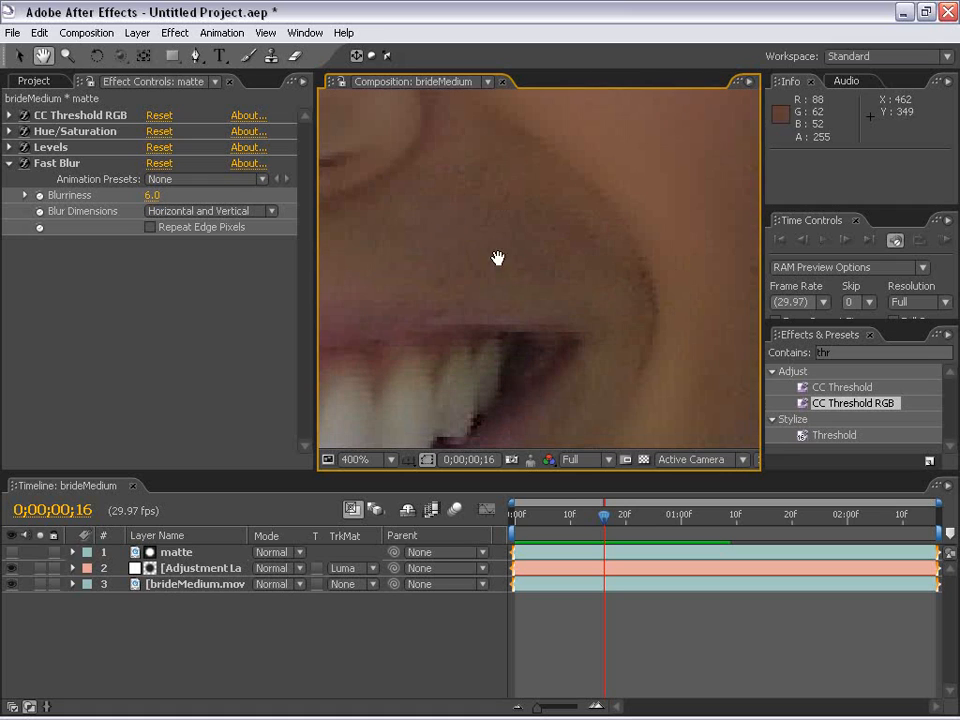
pyautogui.scroll(-1, 471, 281)
pyautogui.moveTo(506, 257); pyautogui.dragTo(478, 180)
pyautogui.scroll(1, 575, 334)
pyautogui.moveTo(702, 268); pyautogui.dragTo(557, 321)
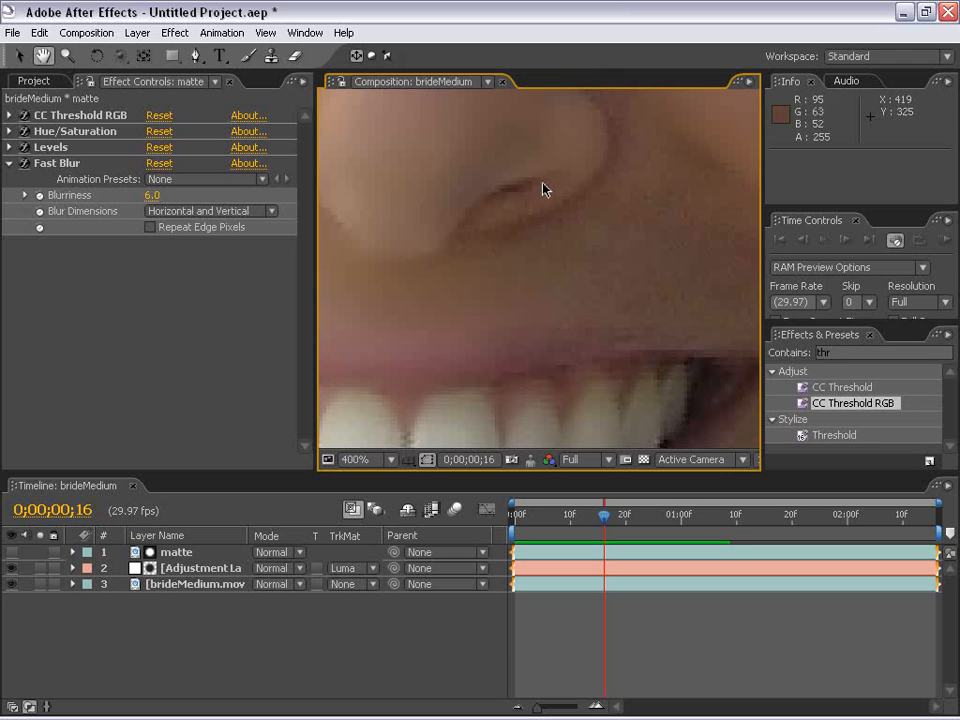
pyautogui.scroll(-1, 497, 232)
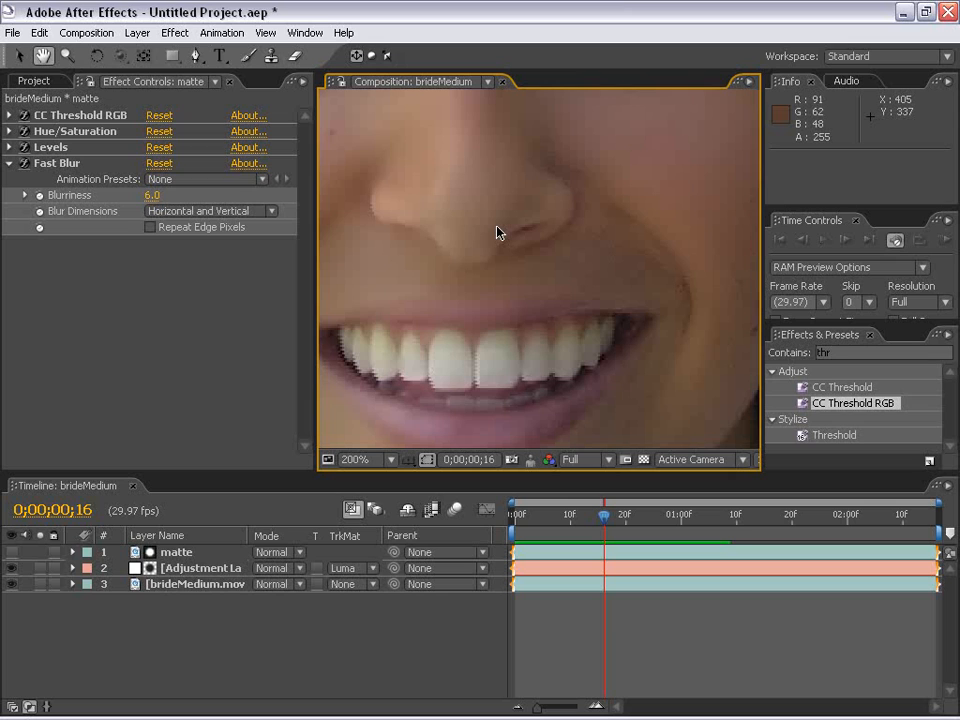
# Check the adjustment layer's settings and the matte's visibility, and inspect the forehead beside the hairline at 400%
pyautogui.click(197, 568)
pyautogui.click(205, 635)
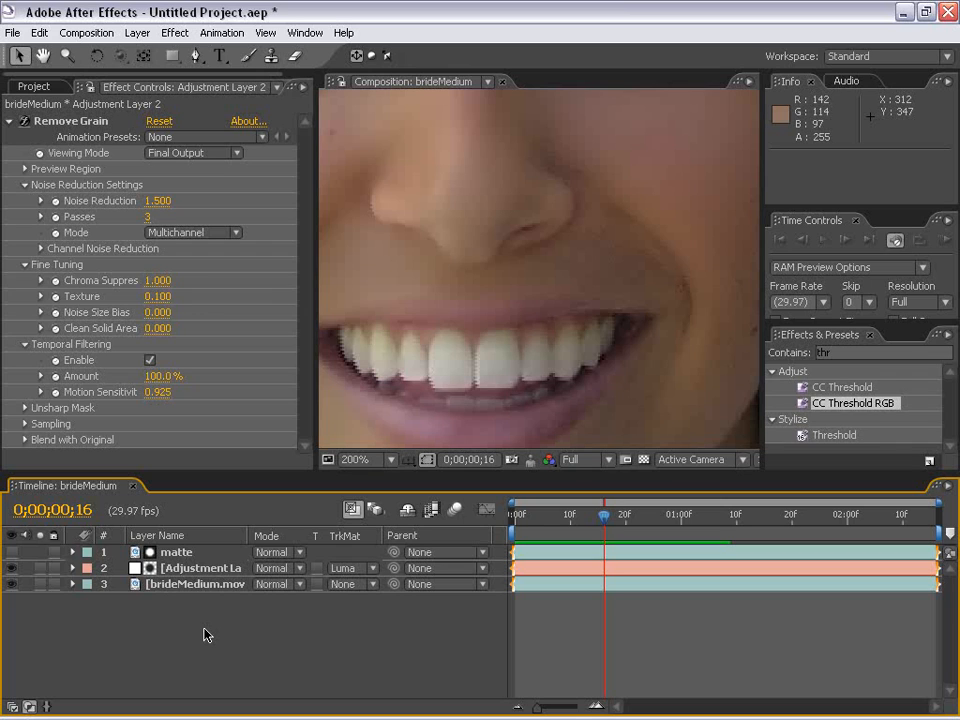
pyautogui.click(12, 552)
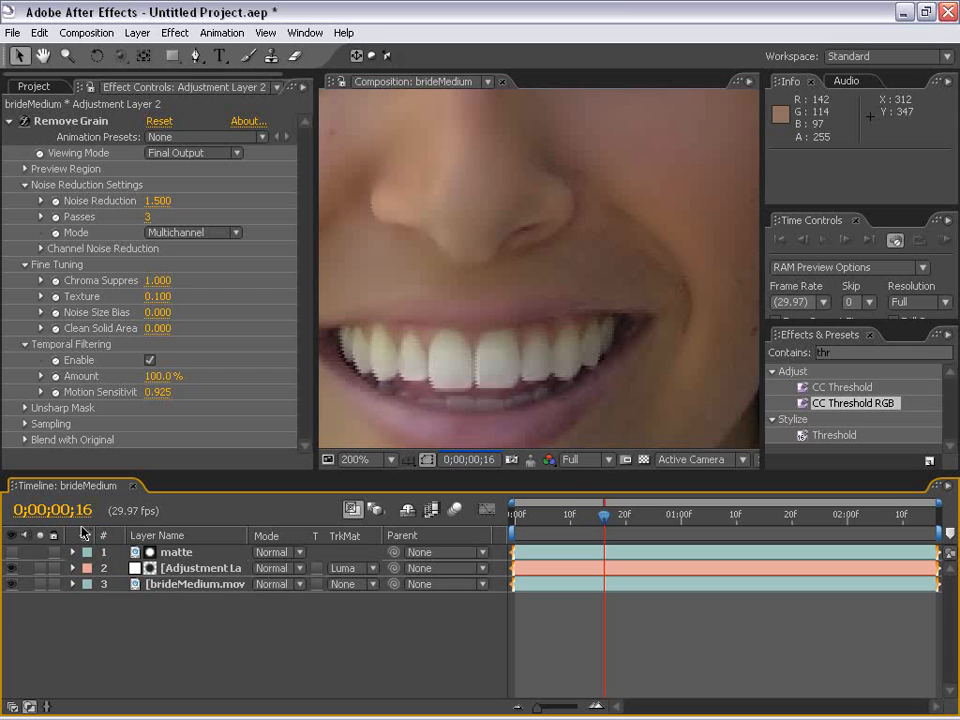
pyautogui.press('h')
pyautogui.moveTo(429, 300); pyautogui.dragTo(548, 286)
pyautogui.moveTo(572, 234); pyautogui.dragTo(556, 286)
pyautogui.scroll(1, 554, 280)
pyautogui.moveTo(574, 116); pyautogui.dragTo(478, 285)
pyautogui.moveTo(501, 223); pyautogui.dragTo(519, 351)
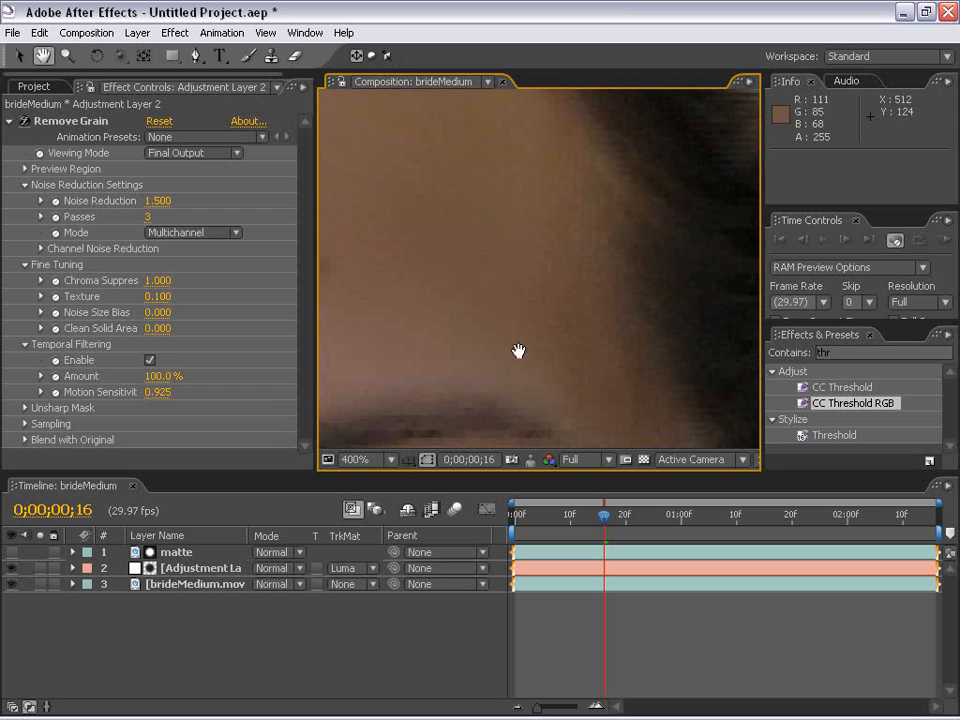
# Apply the Add Grain effect to the adjustment layer
pyautogui.click(190, 568)
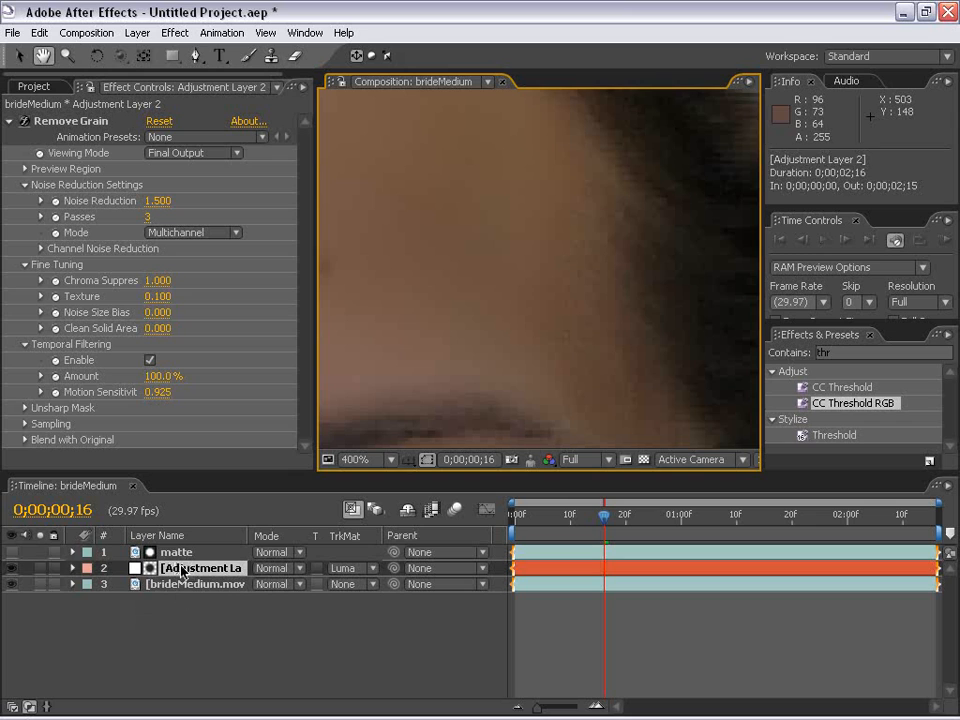
pyautogui.press('v')
pyautogui.click(175, 32)
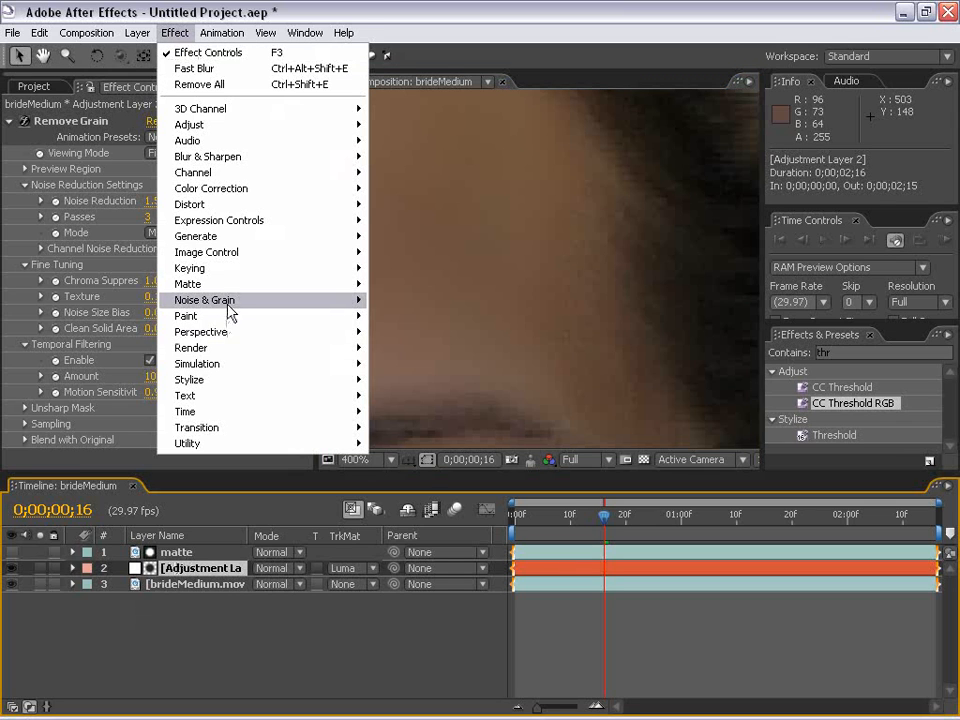
pyautogui.moveTo(260, 303)
pyautogui.click(418, 303)
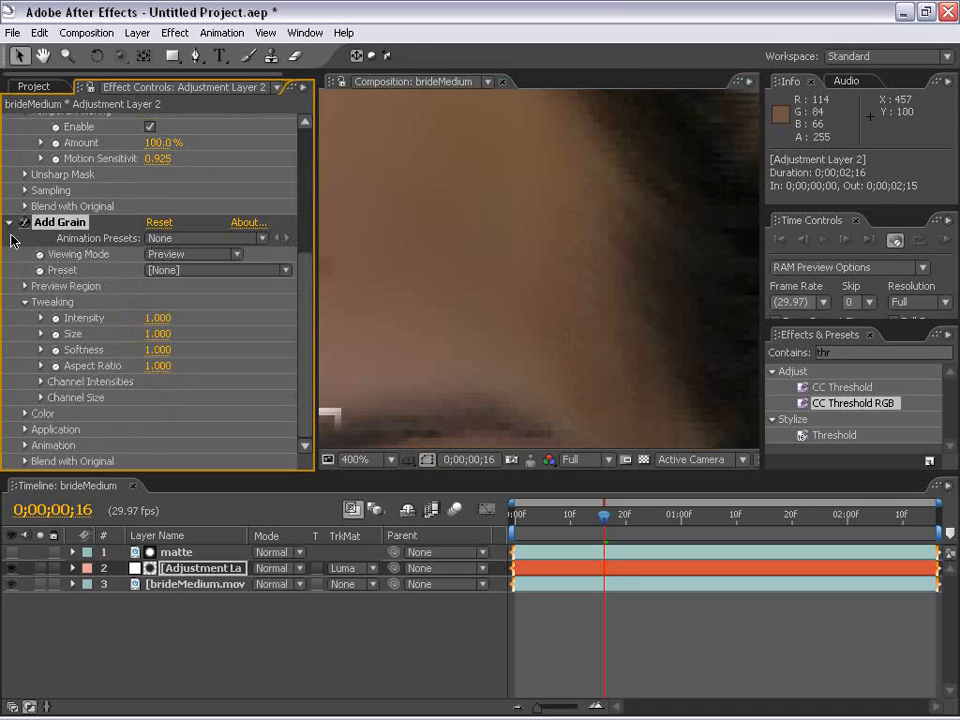
# Set Add Grain to the Kodak Vision 250D (5246) preset and its viewing mode to Final Output
pyautogui.click(190, 272)
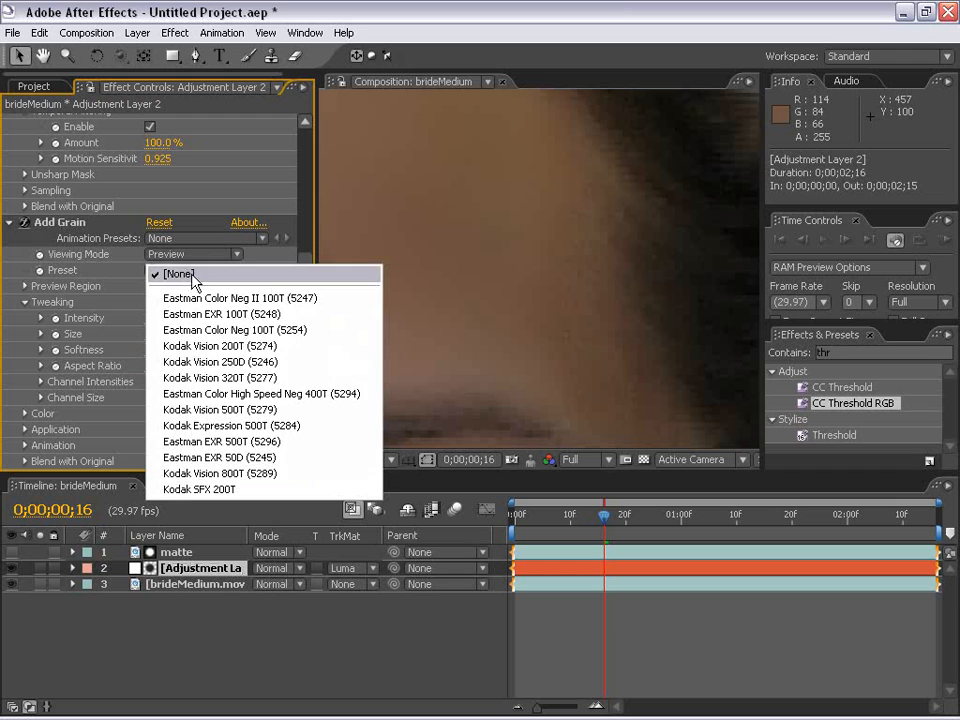
pyautogui.click(207, 363)
pyautogui.click(154, 254)
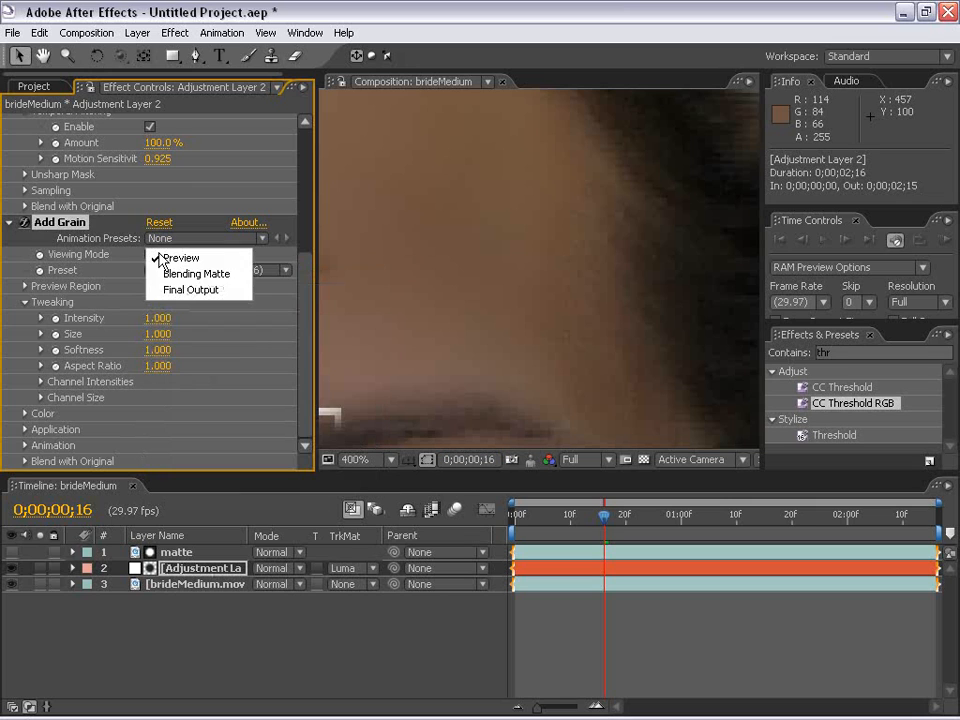
pyautogui.click(193, 291)
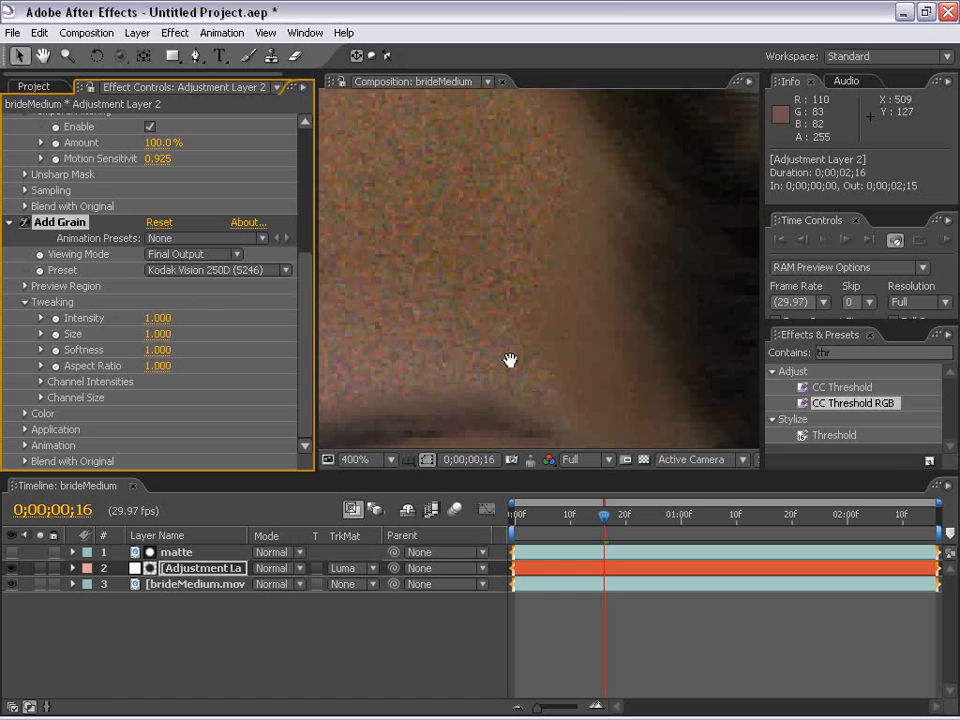
# Examine the added grain on the forehead, around the eye and at the hairline at several magnifications
pyautogui.scroll(-2, 510, 360)
pyautogui.moveTo(484, 399); pyautogui.dragTo(478, 321)
pyautogui.scroll(1, 506, 317)
pyautogui.moveTo(555, 227); pyautogui.dragTo(513, 400)
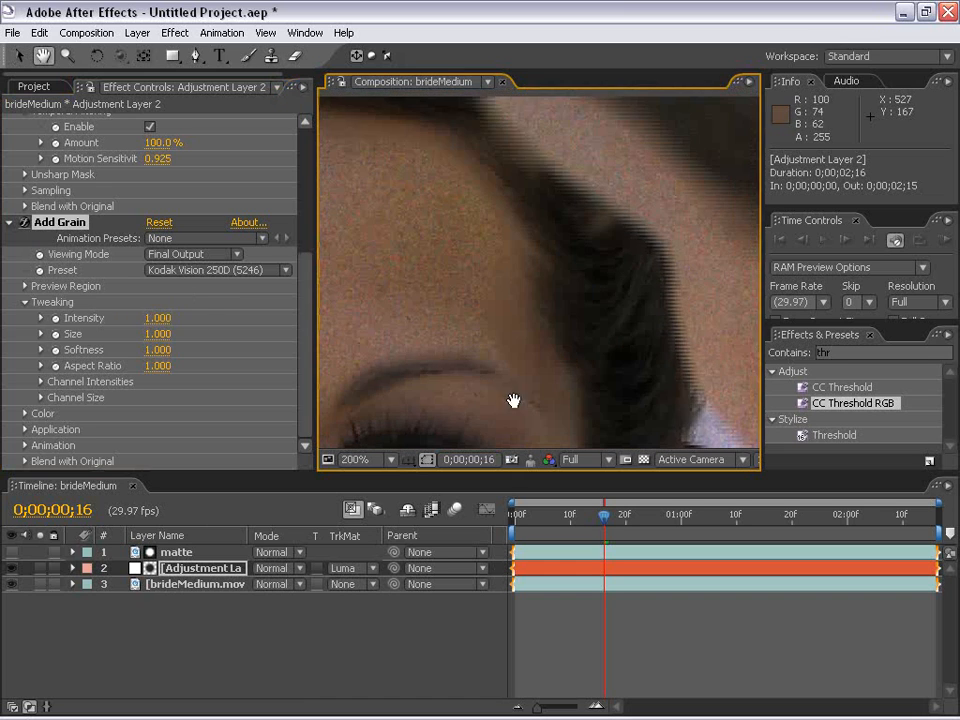
pyautogui.scroll(1, 505, 370)
pyautogui.moveTo(536, 353); pyautogui.dragTo(598, 283)
pyautogui.moveTo(422, 332); pyautogui.dragTo(510, 306)
pyautogui.scroll(-2, 518, 293)
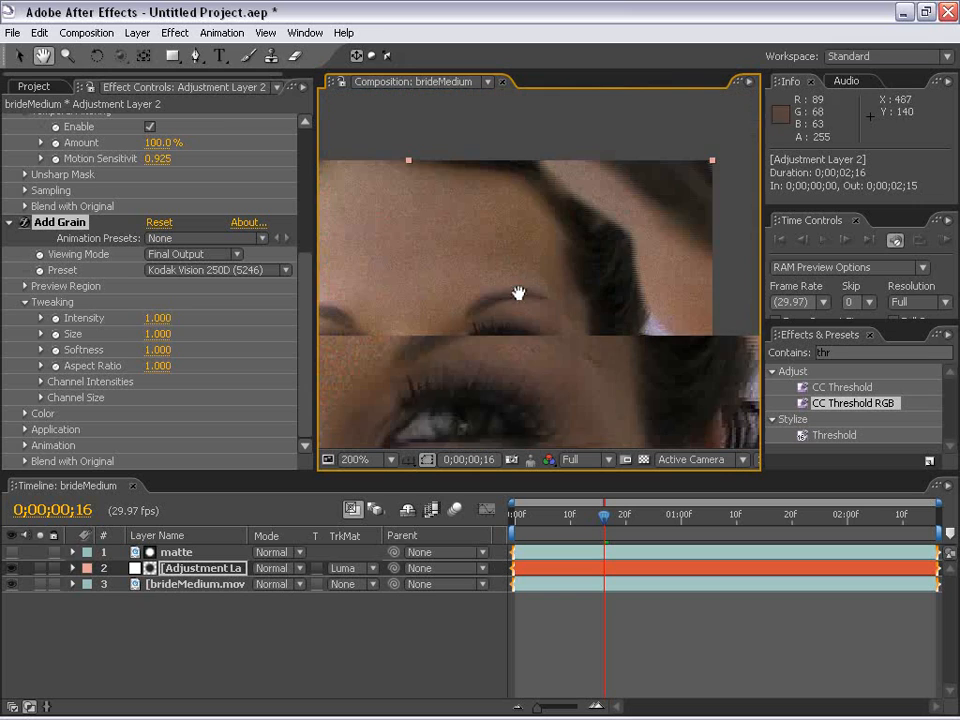
pyautogui.moveTo(473, 349); pyautogui.dragTo(521, 240)
pyautogui.scroll(-1, 514, 320)
pyautogui.moveTo(501, 328); pyautogui.dragTo(513, 312)
pyautogui.scroll(1, 512, 311)
pyautogui.moveTo(573, 221); pyautogui.dragTo(526, 215)
pyautogui.scroll(1, 546, 258)
pyautogui.scroll(1, 530, 288)
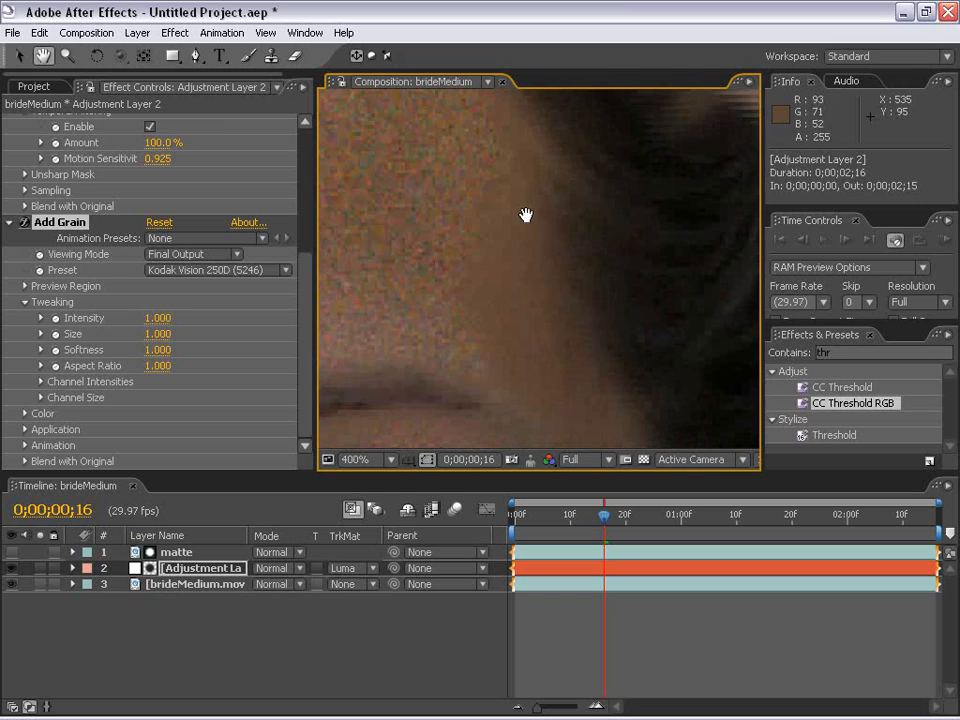
# Set the Add Grain Intensity to 0.25 and its color Saturation to 0.25
pyautogui.click(152, 318)
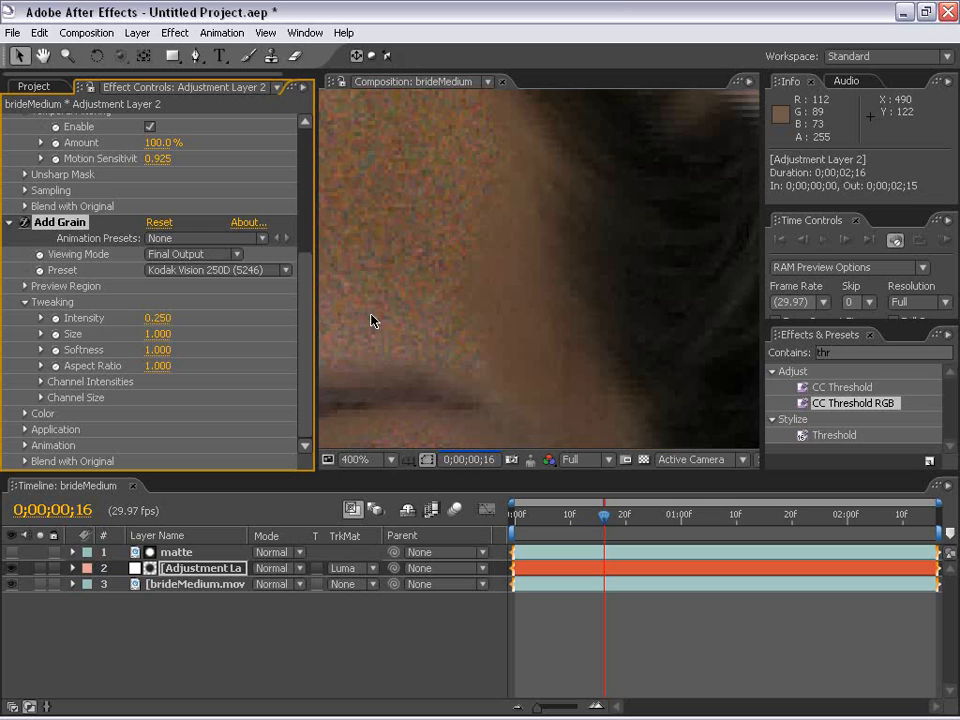
pyautogui.click(25, 418)
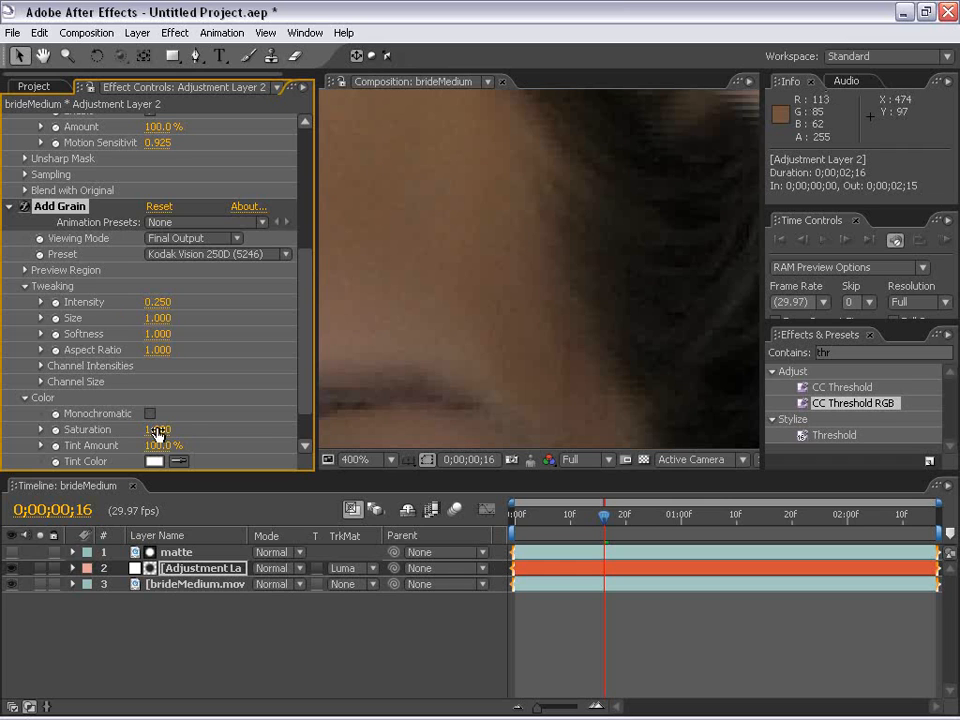
pyautogui.scroll(-3, 310, 418)
pyautogui.click(158, 381)
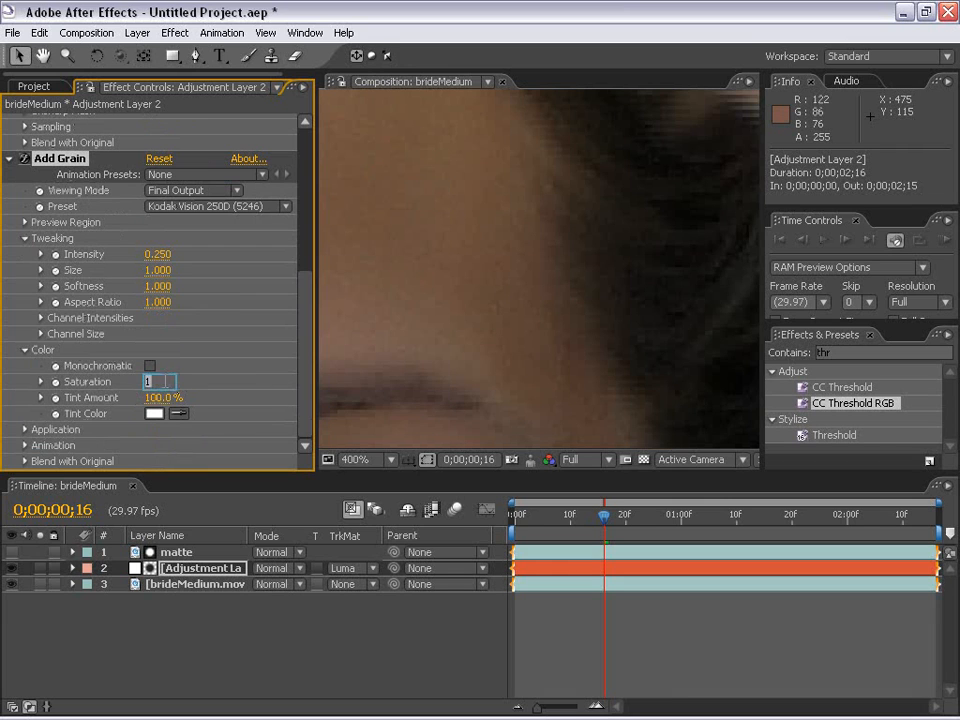
pyautogui.press('BackSpace')
pyautogui.write('0.25')
pyautogui.press('Return')
# Set the added grain's Aspect Ratio to 0.9 and Softness to 1.1
pyautogui.click(155, 302)
pyautogui.press('BackSpace')
pyautogui.click(157, 286)
pyautogui.write('1.1')
pyautogui.press('Return')
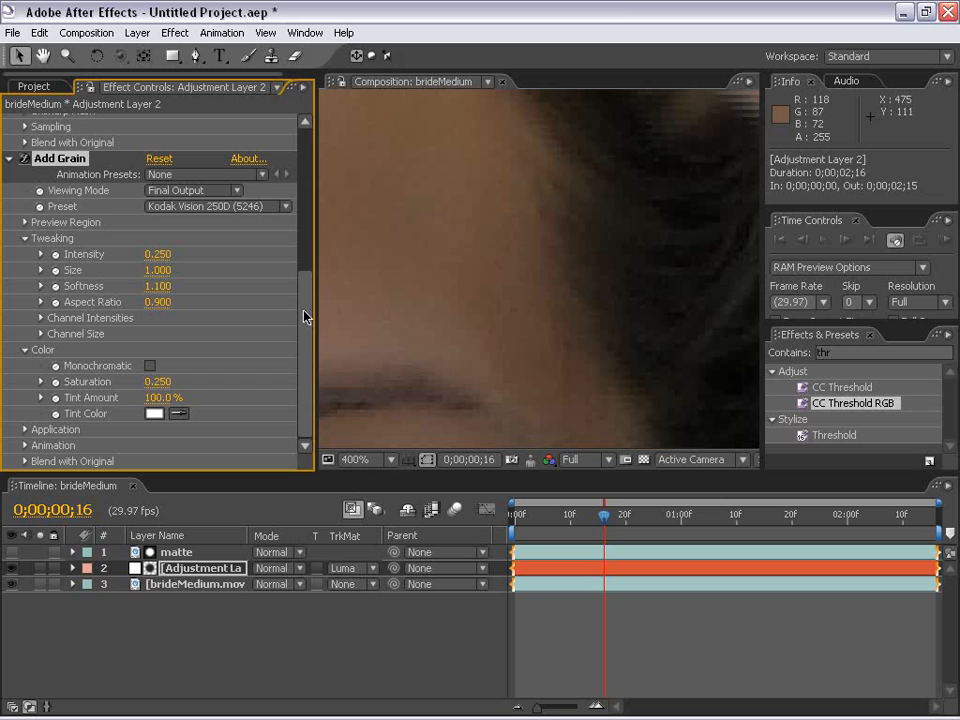
# Set the added grain's Size to 1.2
pyautogui.click(157, 270)
pyautogui.write('1.2')
pyautogui.press('Return')
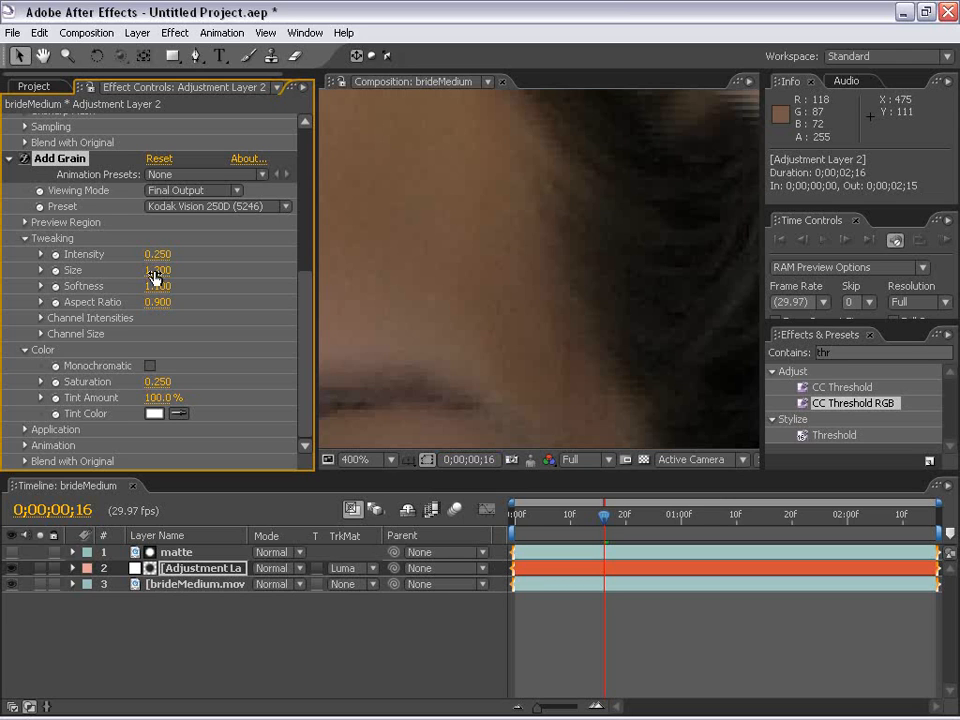
# Inspect the grain across the forehead and hairline, and reduce the grain Intensity to 0.2
pyautogui.scroll(-1, 458, 264)
pyautogui.scroll(1, 458, 264)
pyautogui.press('space')
pyautogui.moveTo(409, 289); pyautogui.dragTo(748, 351)
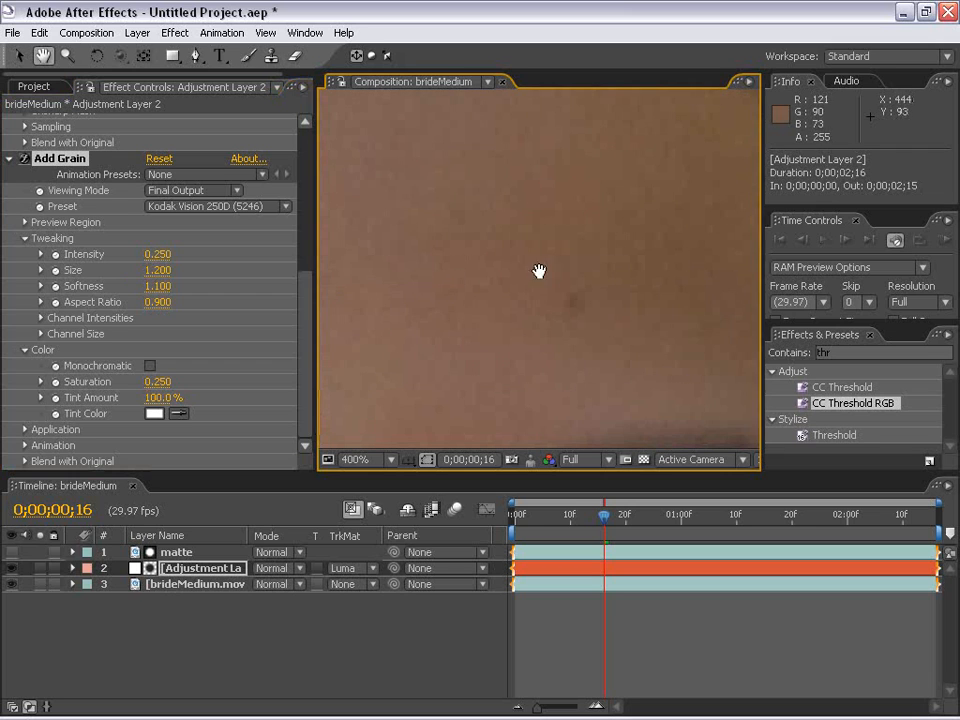
pyautogui.moveTo(538, 272); pyautogui.dragTo(65, 286)
pyautogui.click(158, 255)
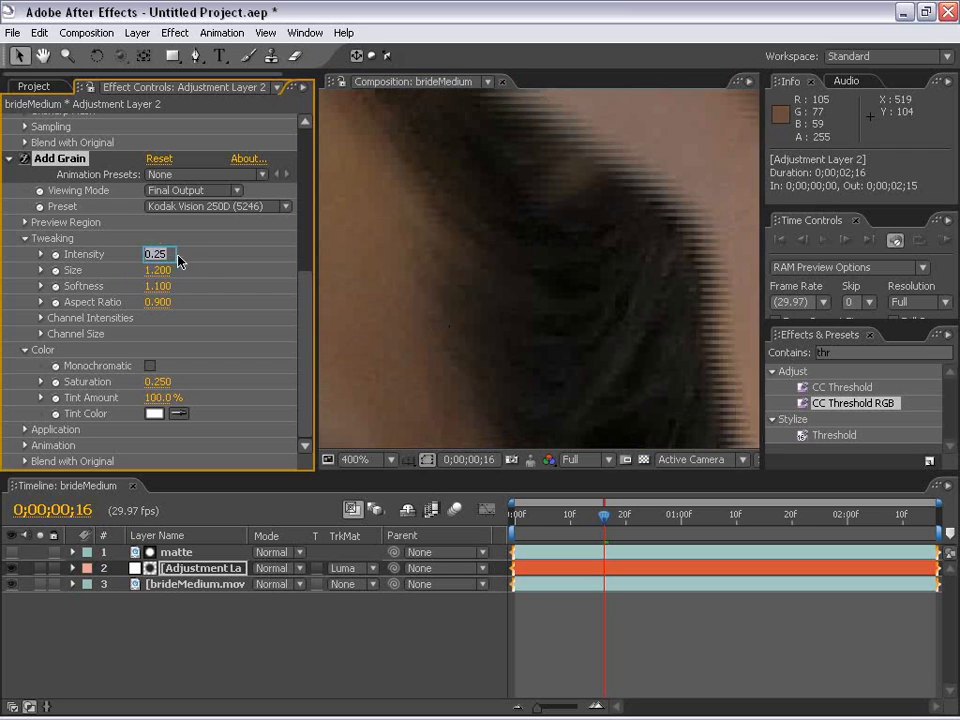
pyautogui.write('.2')
pyautogui.press('Return')
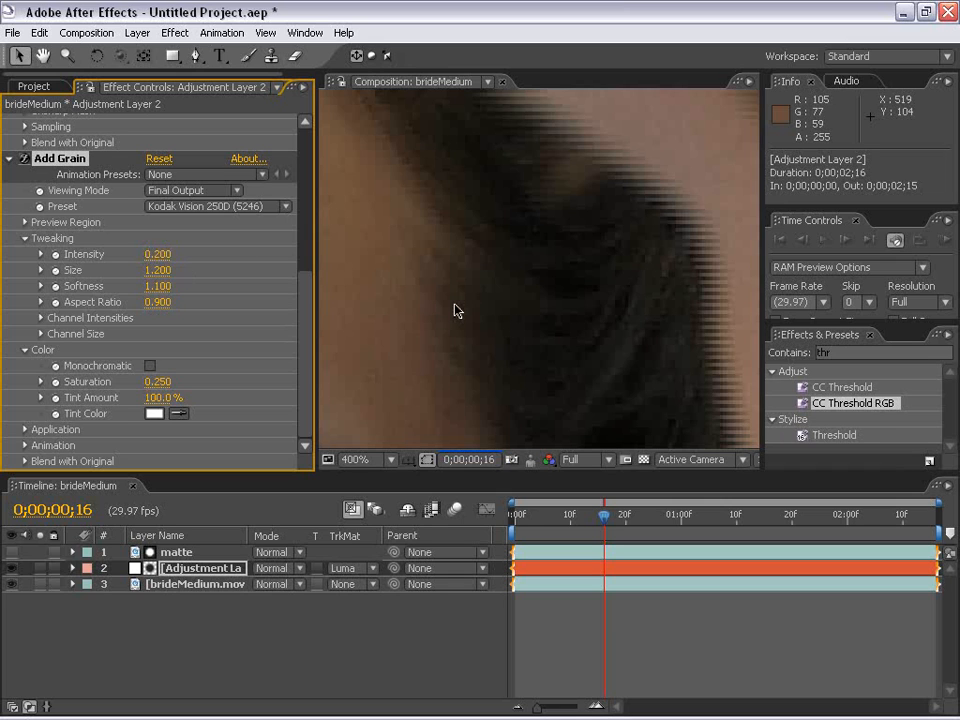
# Examine the regrained skin on the nose, cheeks and around the mouth, from full frame up to 400%
pyautogui.scroll(-3, 455, 311)
pyautogui.moveTo(465, 327); pyautogui.dragTo(499, 219)
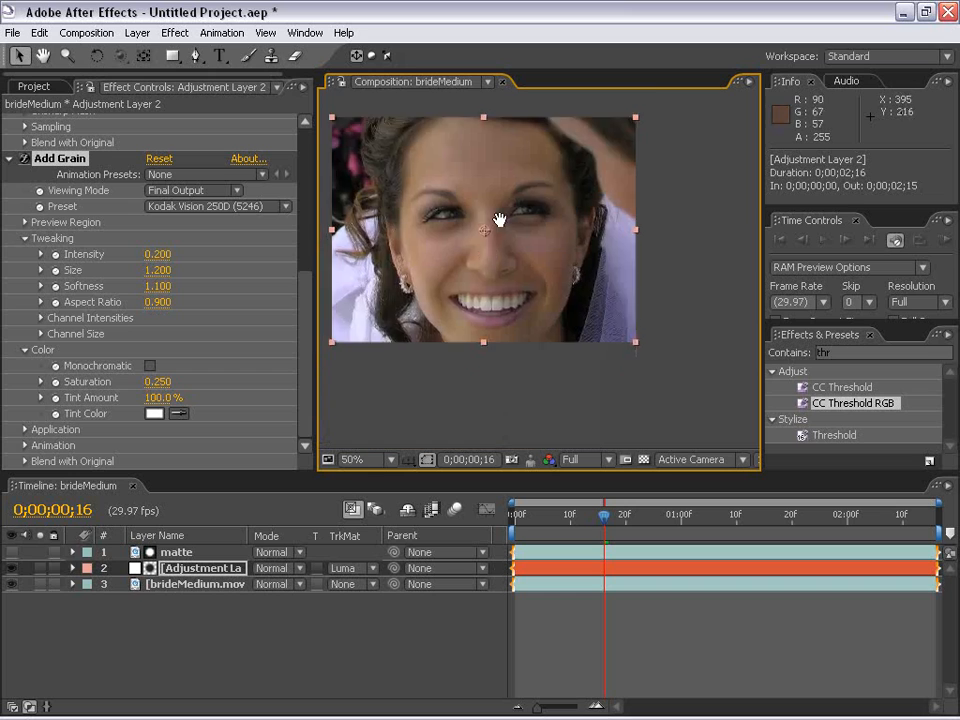
pyautogui.scroll(5, 499, 219)
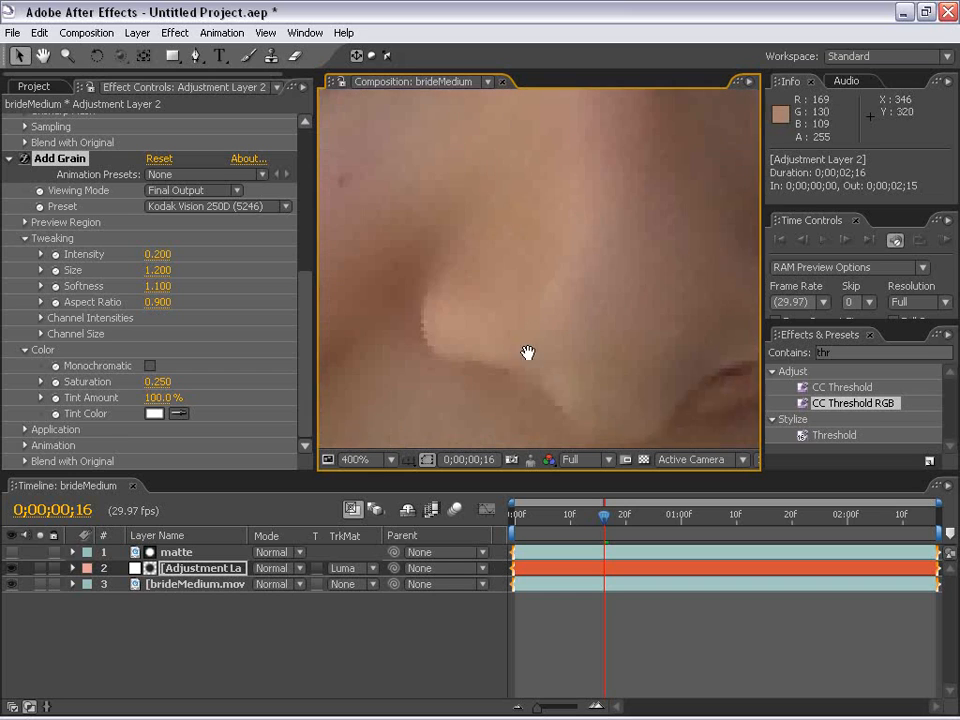
pyautogui.scroll(-1, 528, 352)
pyautogui.moveTo(506, 349); pyautogui.dragTo(569, 195)
pyautogui.scroll(1, 549, 326)
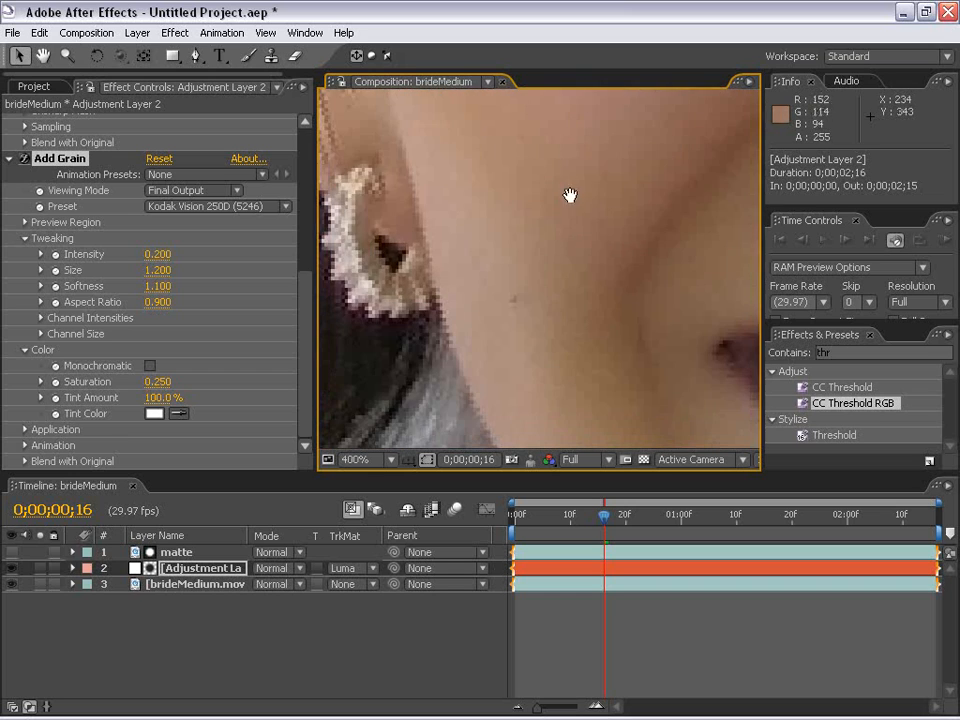
pyautogui.moveTo(578, 291); pyautogui.dragTo(480, 238)
pyautogui.moveTo(488, 338); pyautogui.dragTo(493, 189)
pyautogui.moveTo(735, 330); pyautogui.dragTo(568, 291)
pyautogui.moveTo(735, 212); pyautogui.dragTo(534, 345)
pyautogui.scroll(-1, 506, 369)
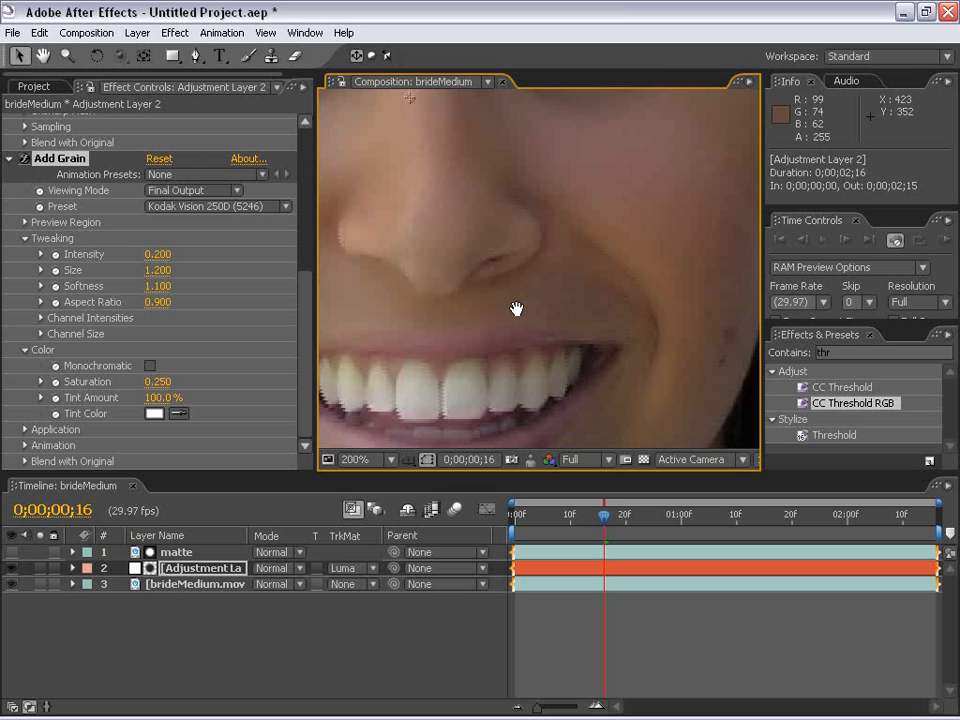
pyautogui.scroll(-2, 500, 305)
pyautogui.scroll(1, 510, 290)
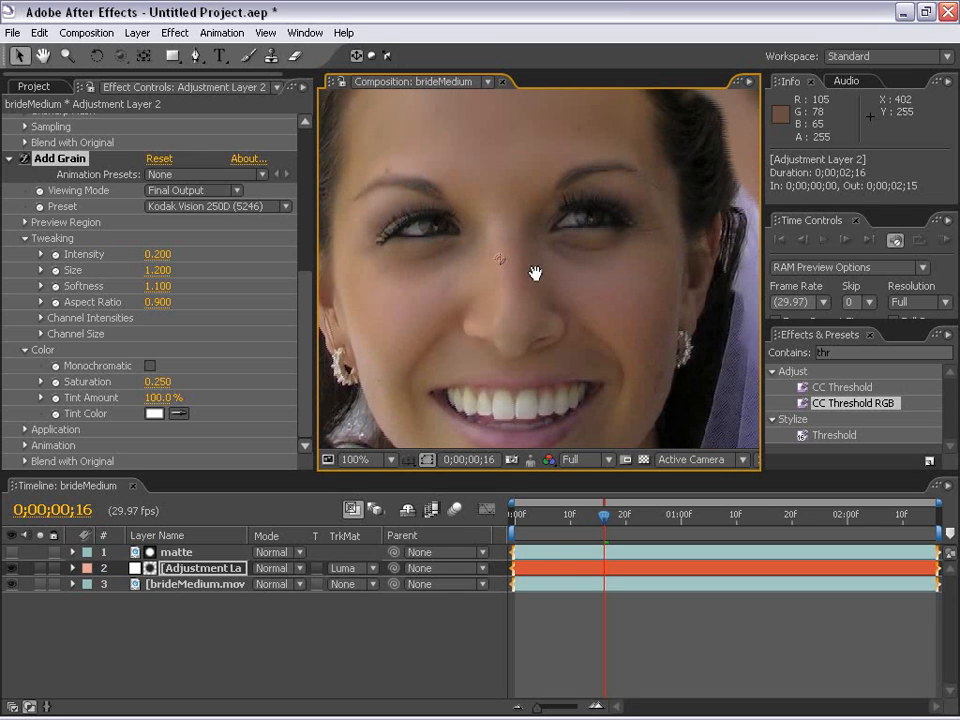
# Take a snapshot of the smoothed face, hide the adjustment layer and show the snapshot against the original footage
pyautogui.click(56, 600)
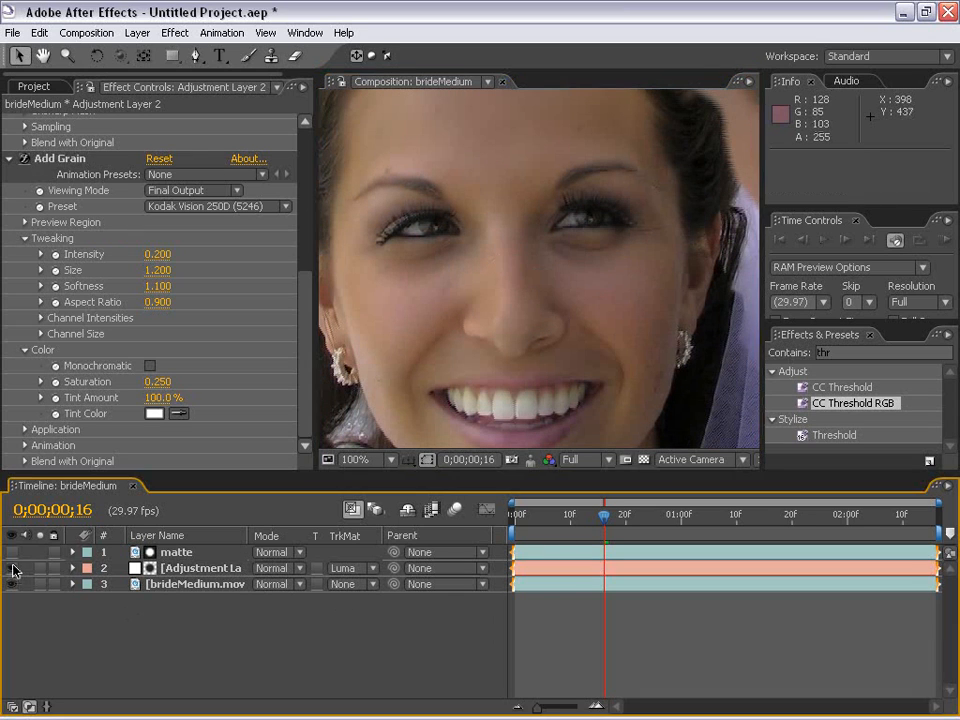
pyautogui.click(514, 462)
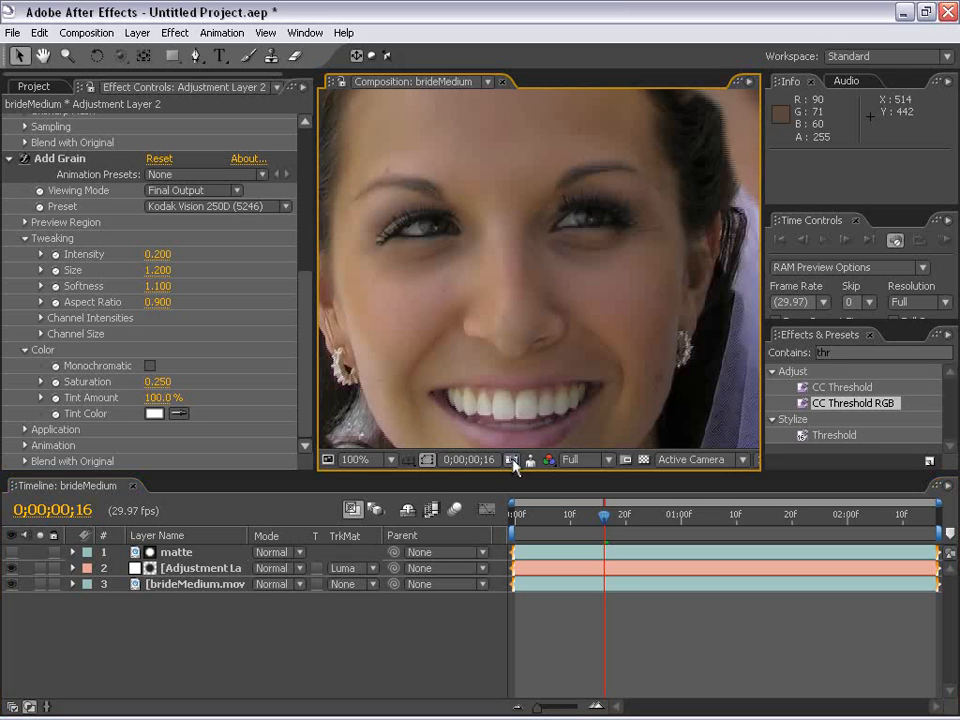
pyautogui.click(17, 572)
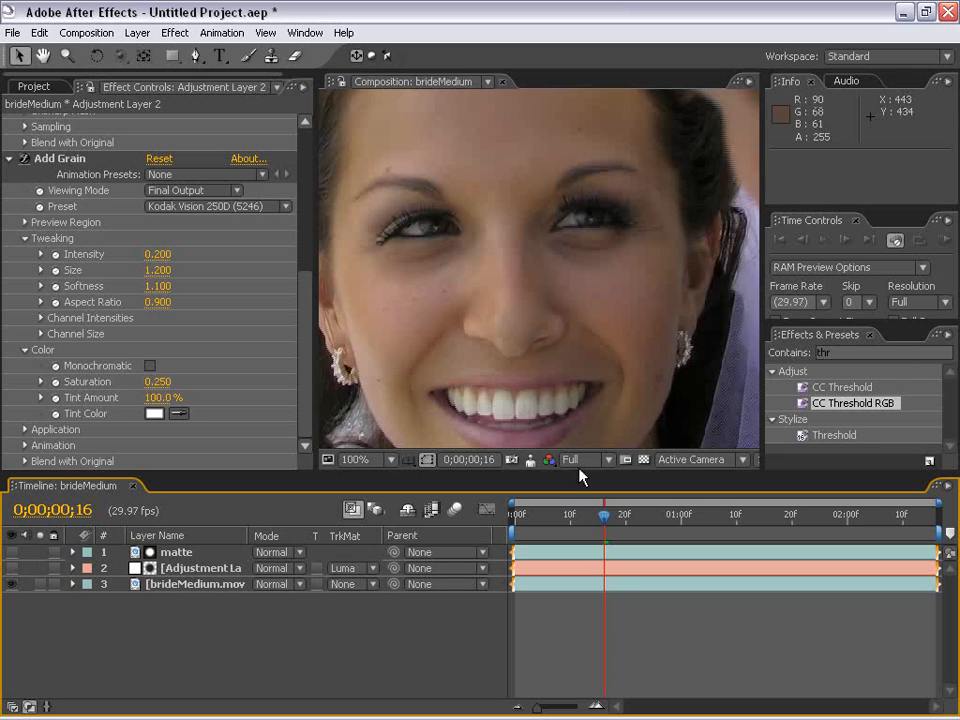
pyautogui.click(533, 461)
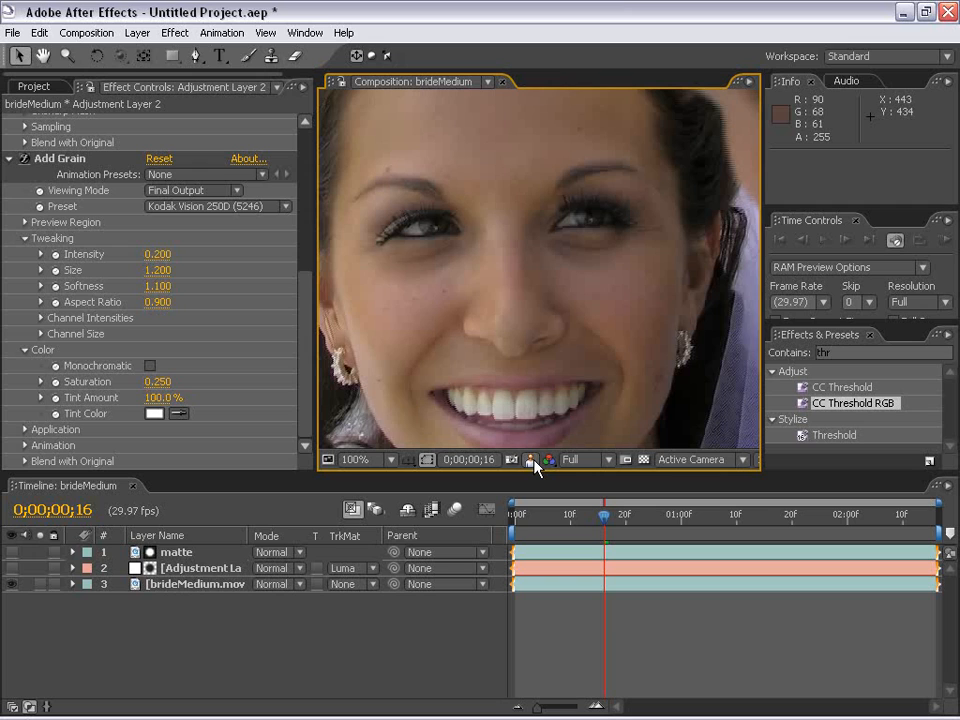
# Compare the original forehead at 200% and lower face at 100% with the smoothed version
pyautogui.moveTo(508, 196); pyautogui.dragTo(510, 294)
pyautogui.scroll(1, 512, 288)
pyautogui.moveTo(518, 273); pyautogui.dragTo(594, 347)
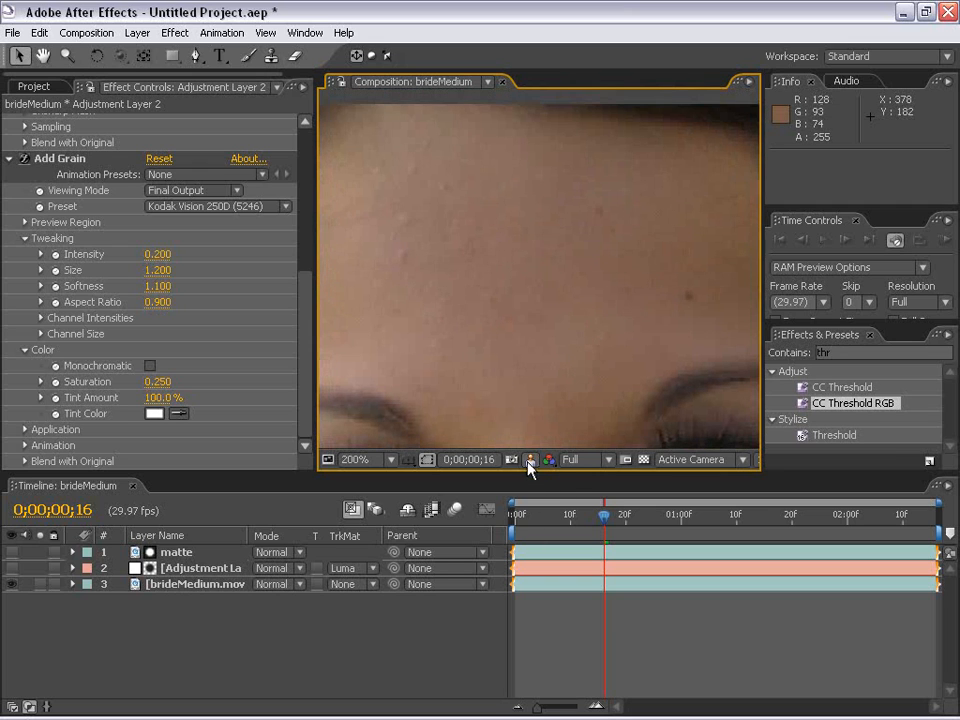
pyautogui.scroll(-1, 559, 281)
pyautogui.moveTo(559, 281); pyautogui.dragTo(564, 208)
pyautogui.moveTo(598, 440); pyautogui.dragTo(593, 267)
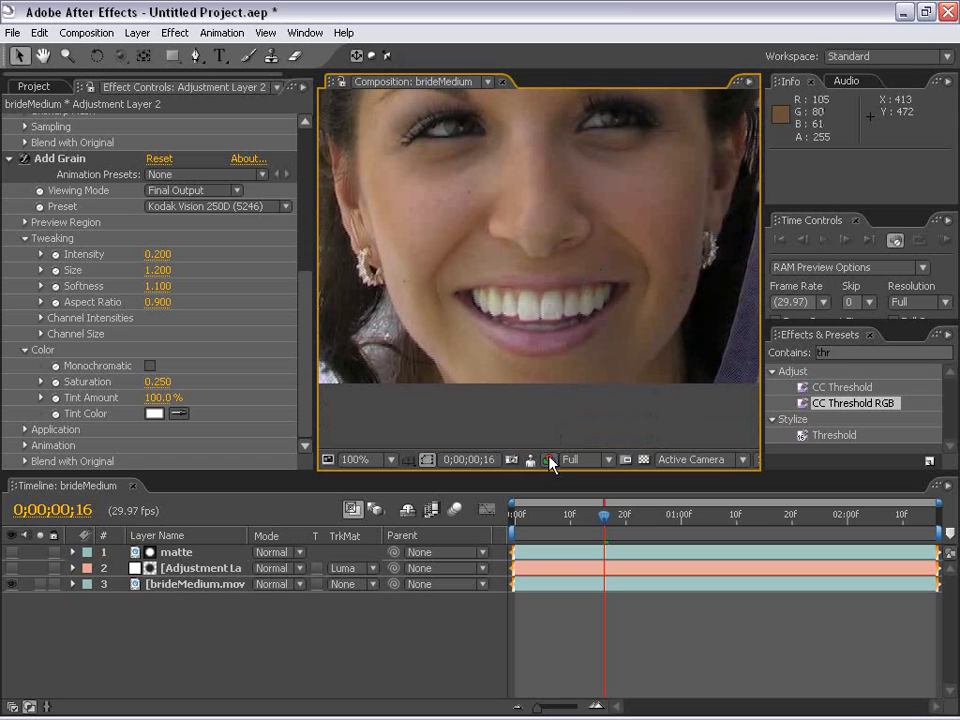
# Compare the original mouth, eyes and cheeks at 200% with the snapshot of the smoothed version
pyautogui.scroll(1, 542, 294)
pyautogui.moveTo(546, 418); pyautogui.dragTo(531, 304)
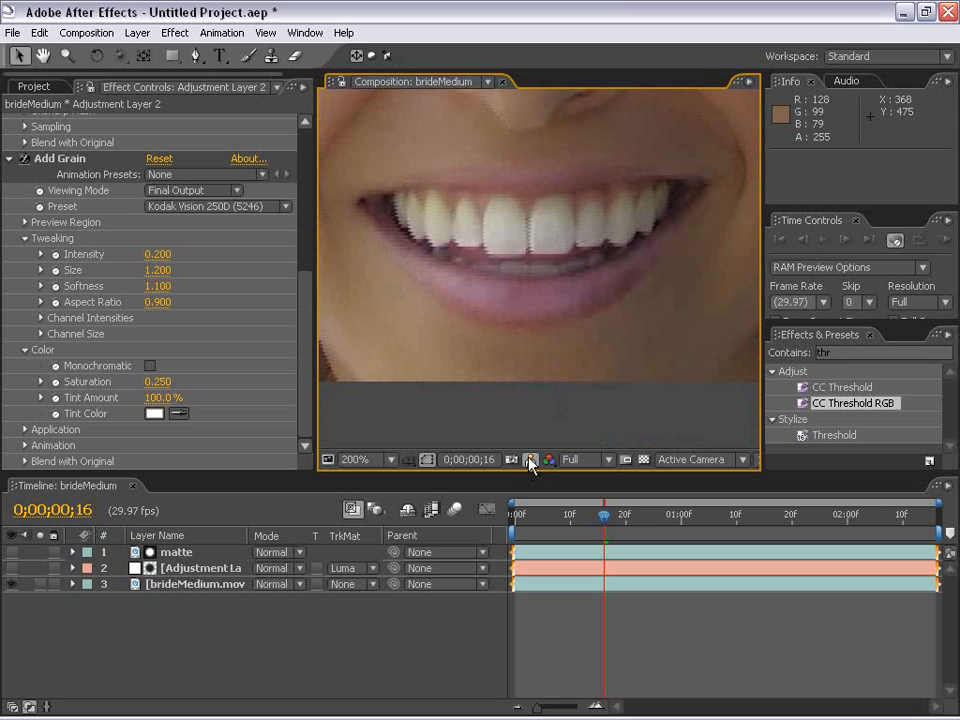
pyautogui.moveTo(630, 126); pyautogui.dragTo(574, 385)
pyautogui.moveTo(672, 130); pyautogui.dragTo(565, 279)
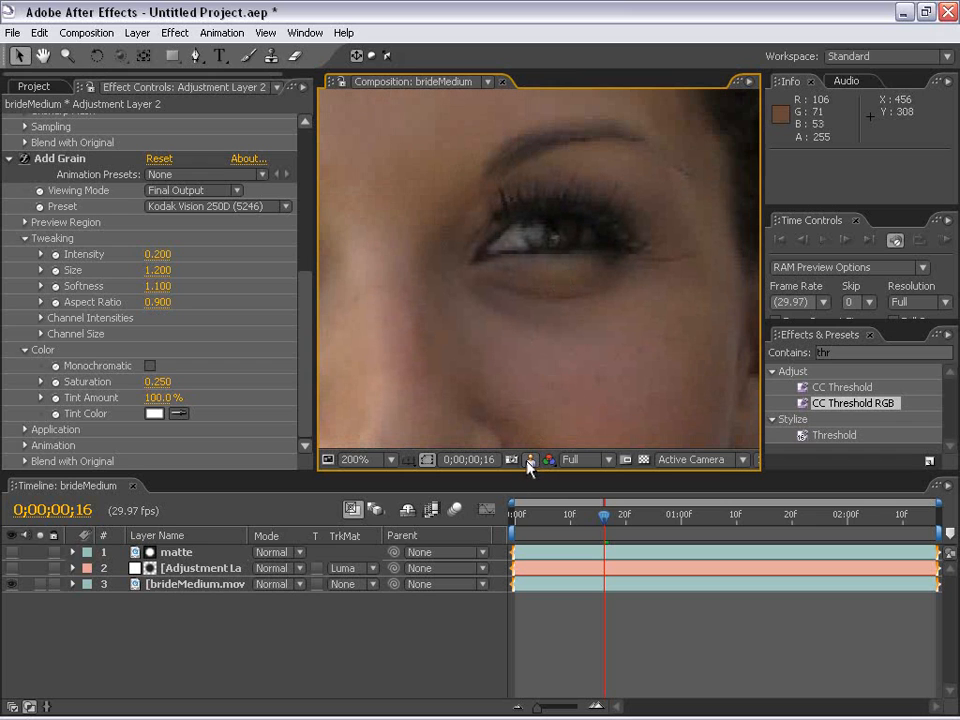
pyautogui.moveTo(424, 373); pyautogui.dragTo(688, 373)
pyautogui.click(529, 463)
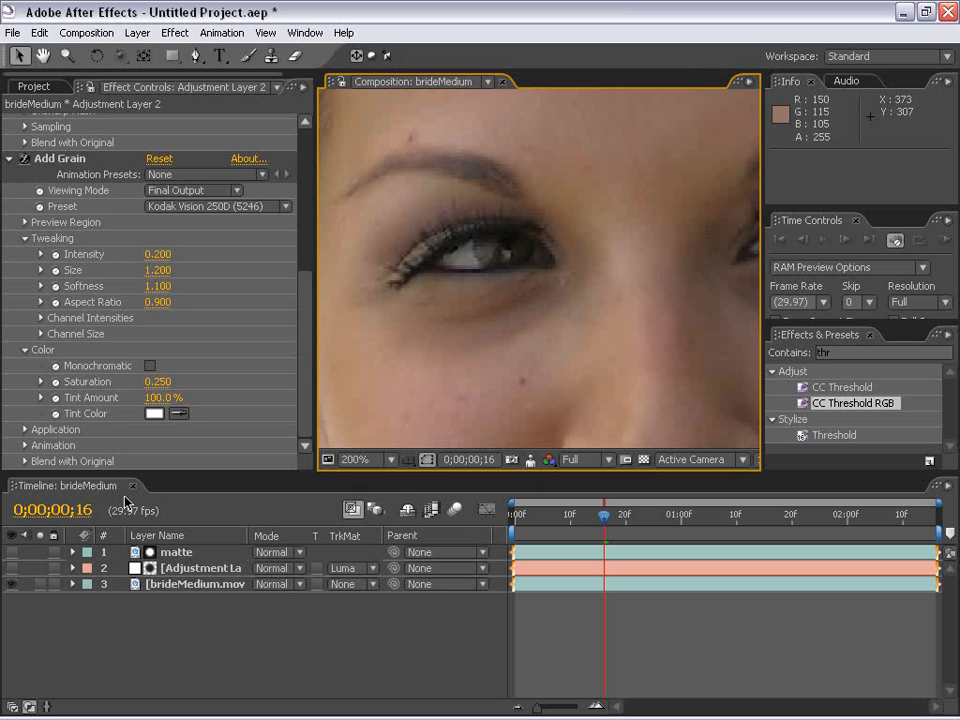
# Show the adjustment layer again and review the smoothed face at 50% and 100%
pyautogui.click(12, 568)
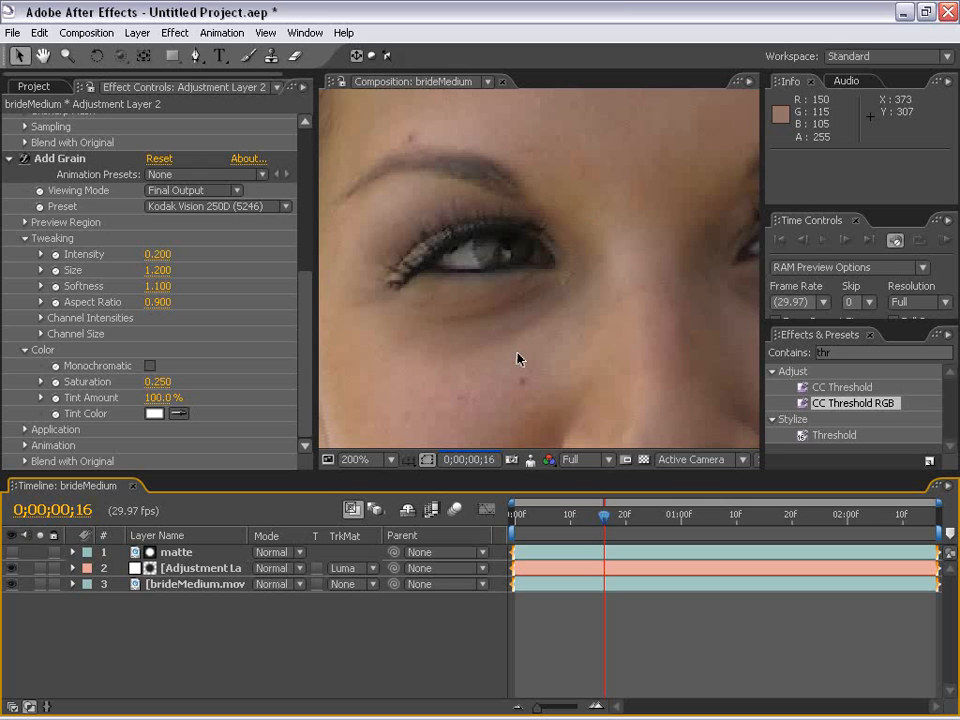
pyautogui.press(',')
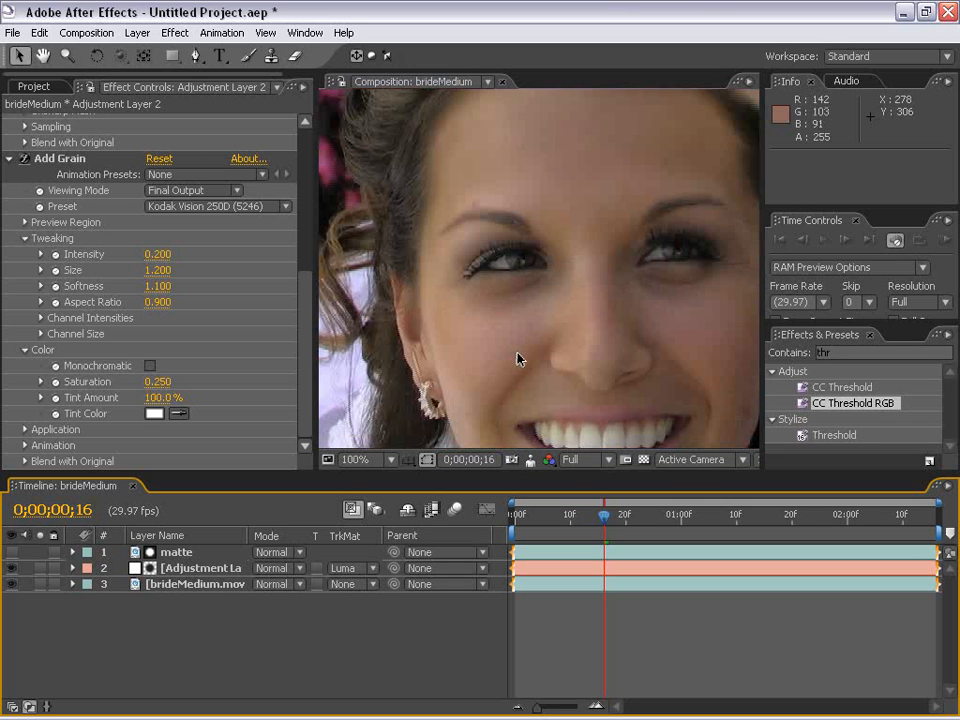
pyautogui.press(',')
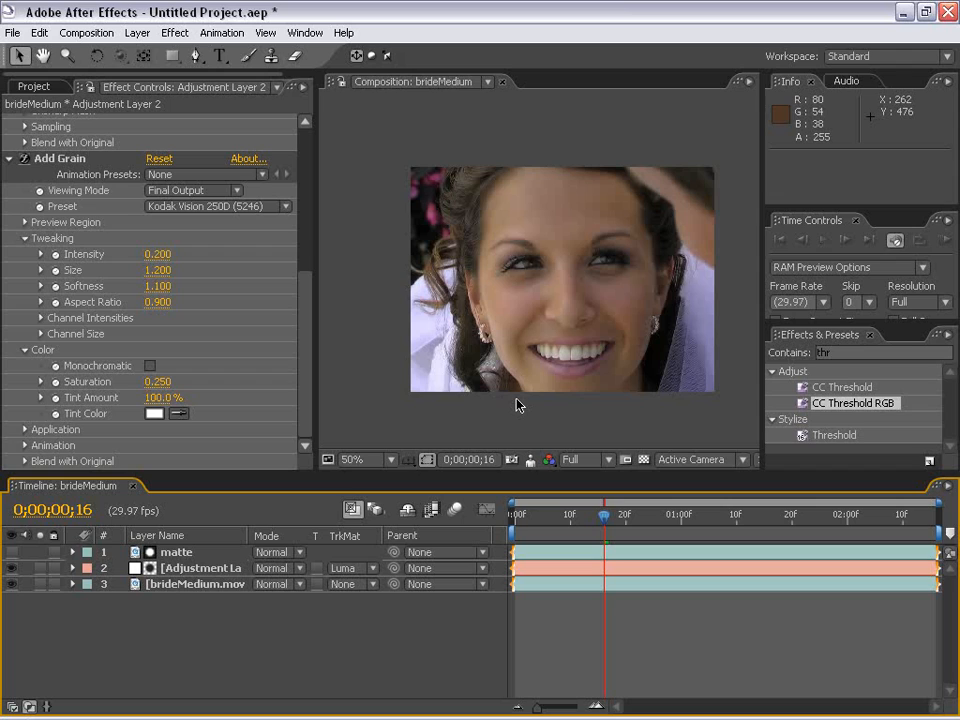
pyautogui.press('space')
pyautogui.moveTo(564, 331); pyautogui.dragTo(537, 348)
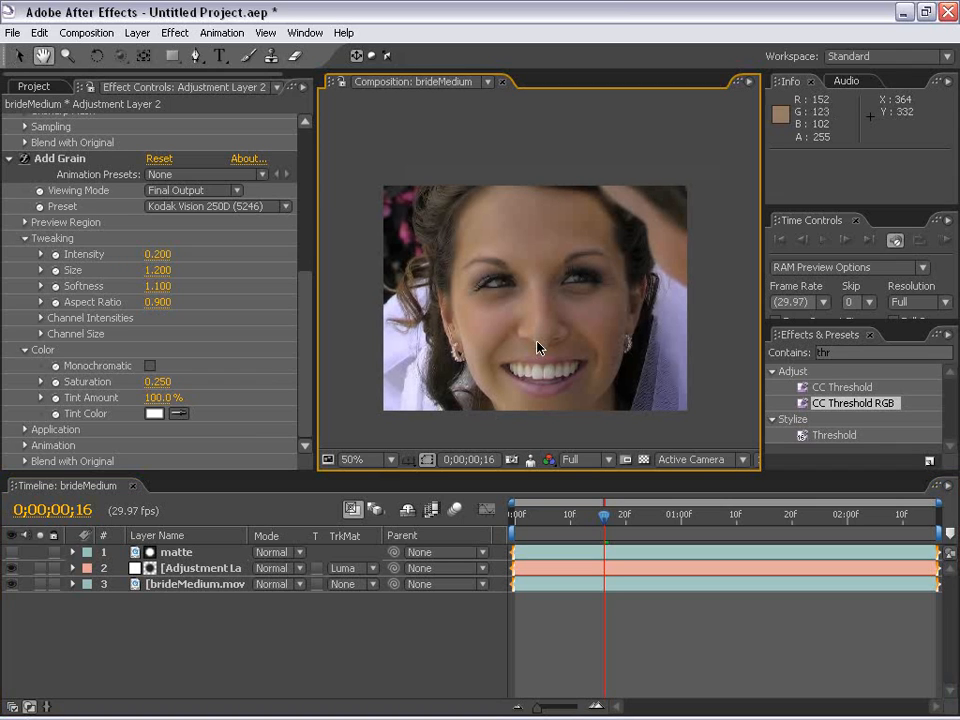
pyautogui.scroll(2, 537, 348)
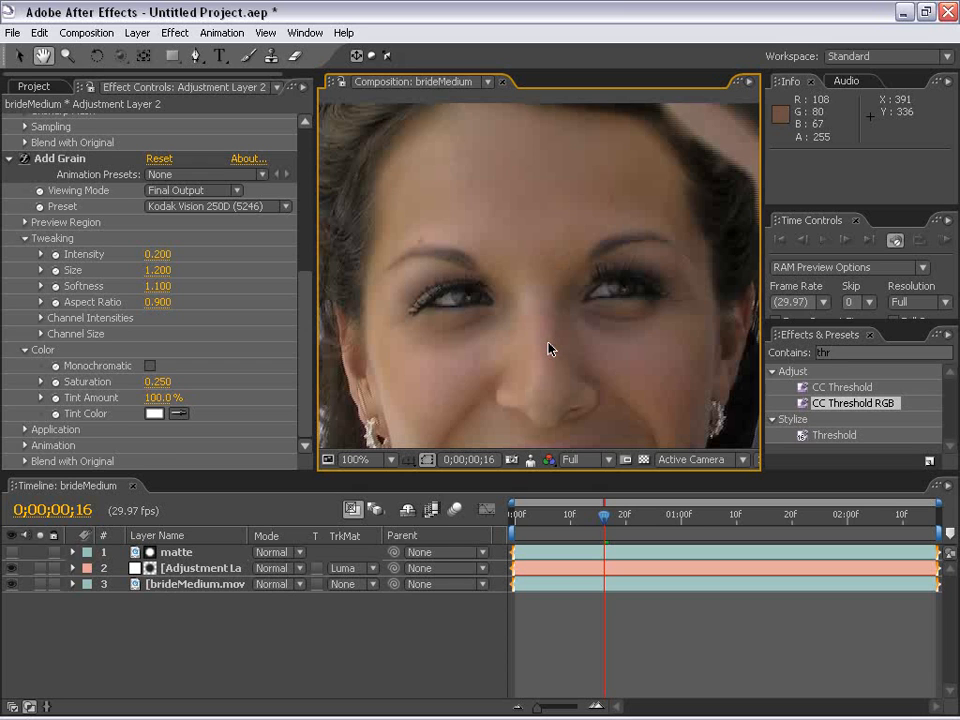
pyautogui.moveTo(551, 381); pyautogui.dragTo(545, 303)
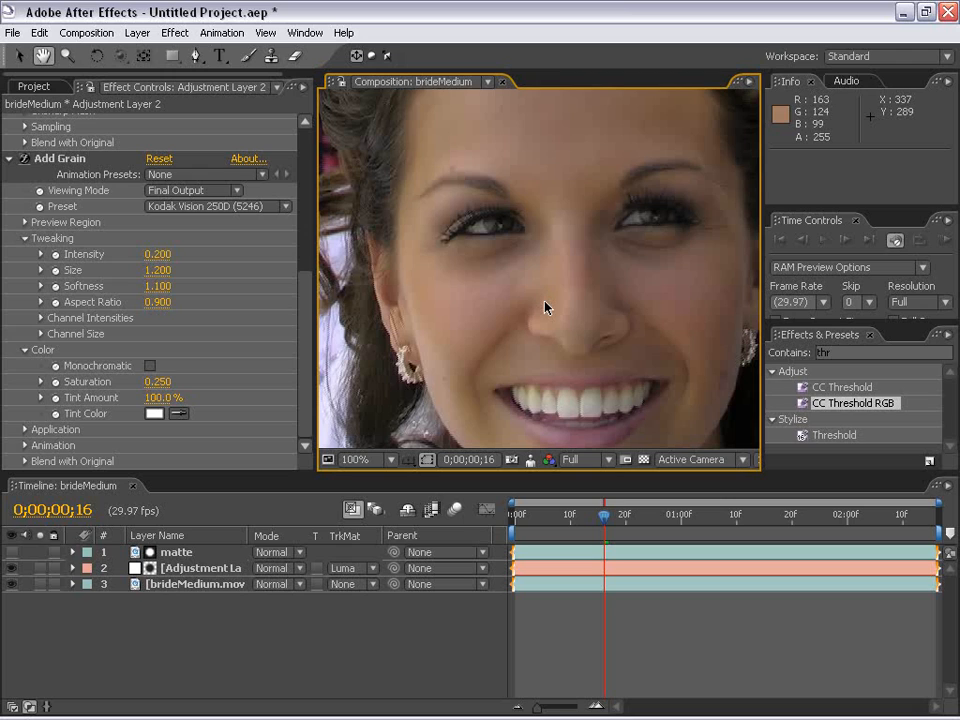